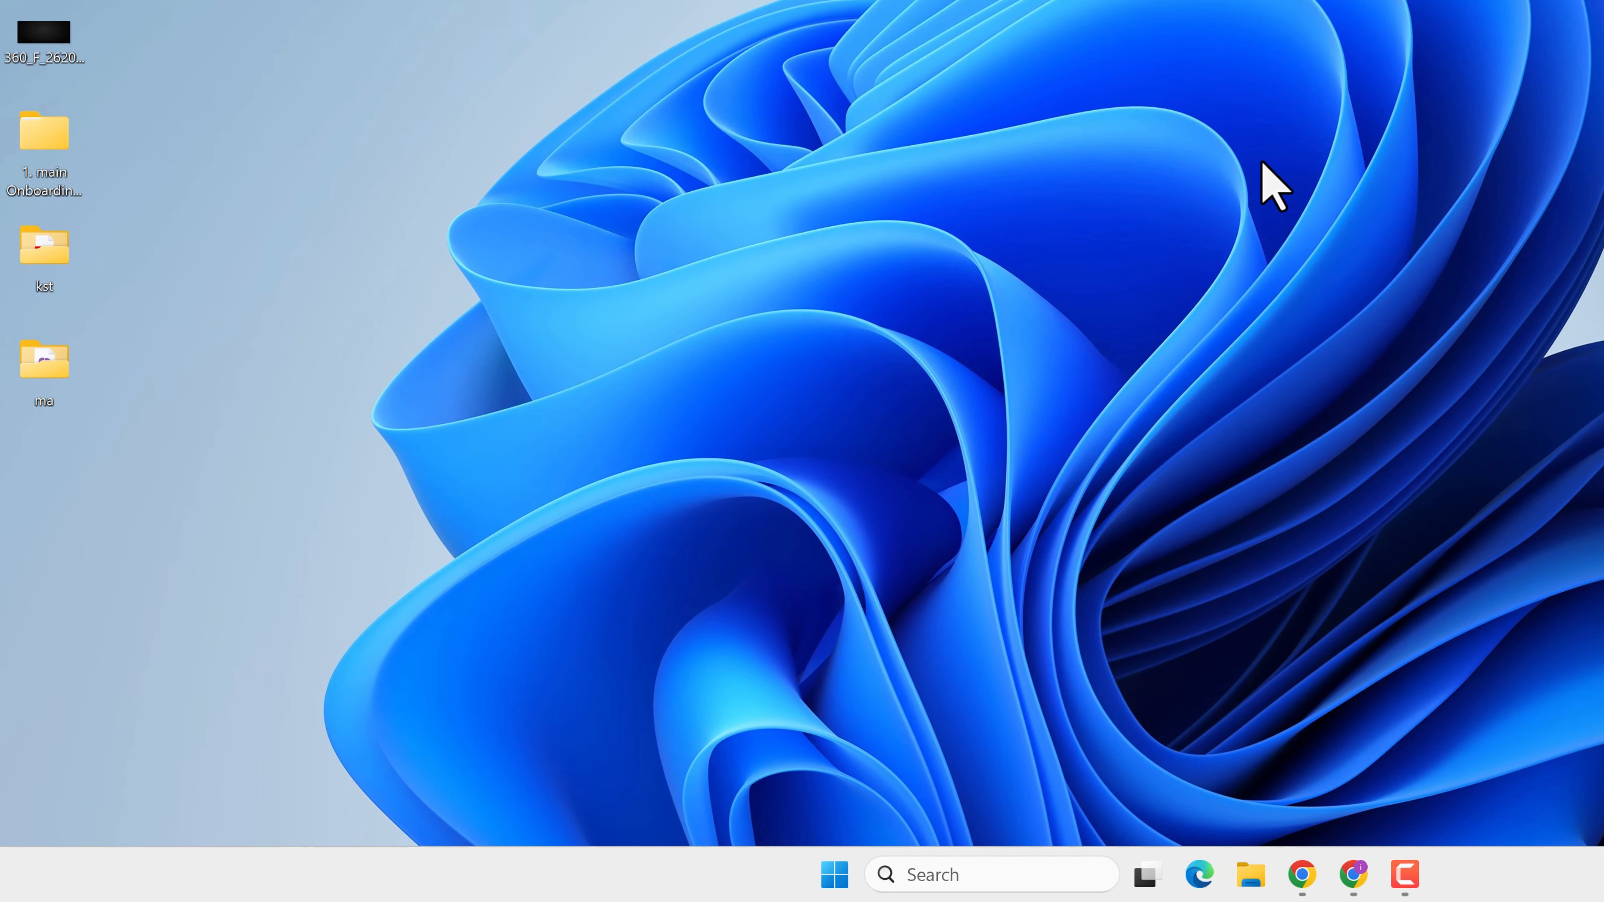
Open the %temp% folder from the Run dialog and delete all of its contents
key(super+r)
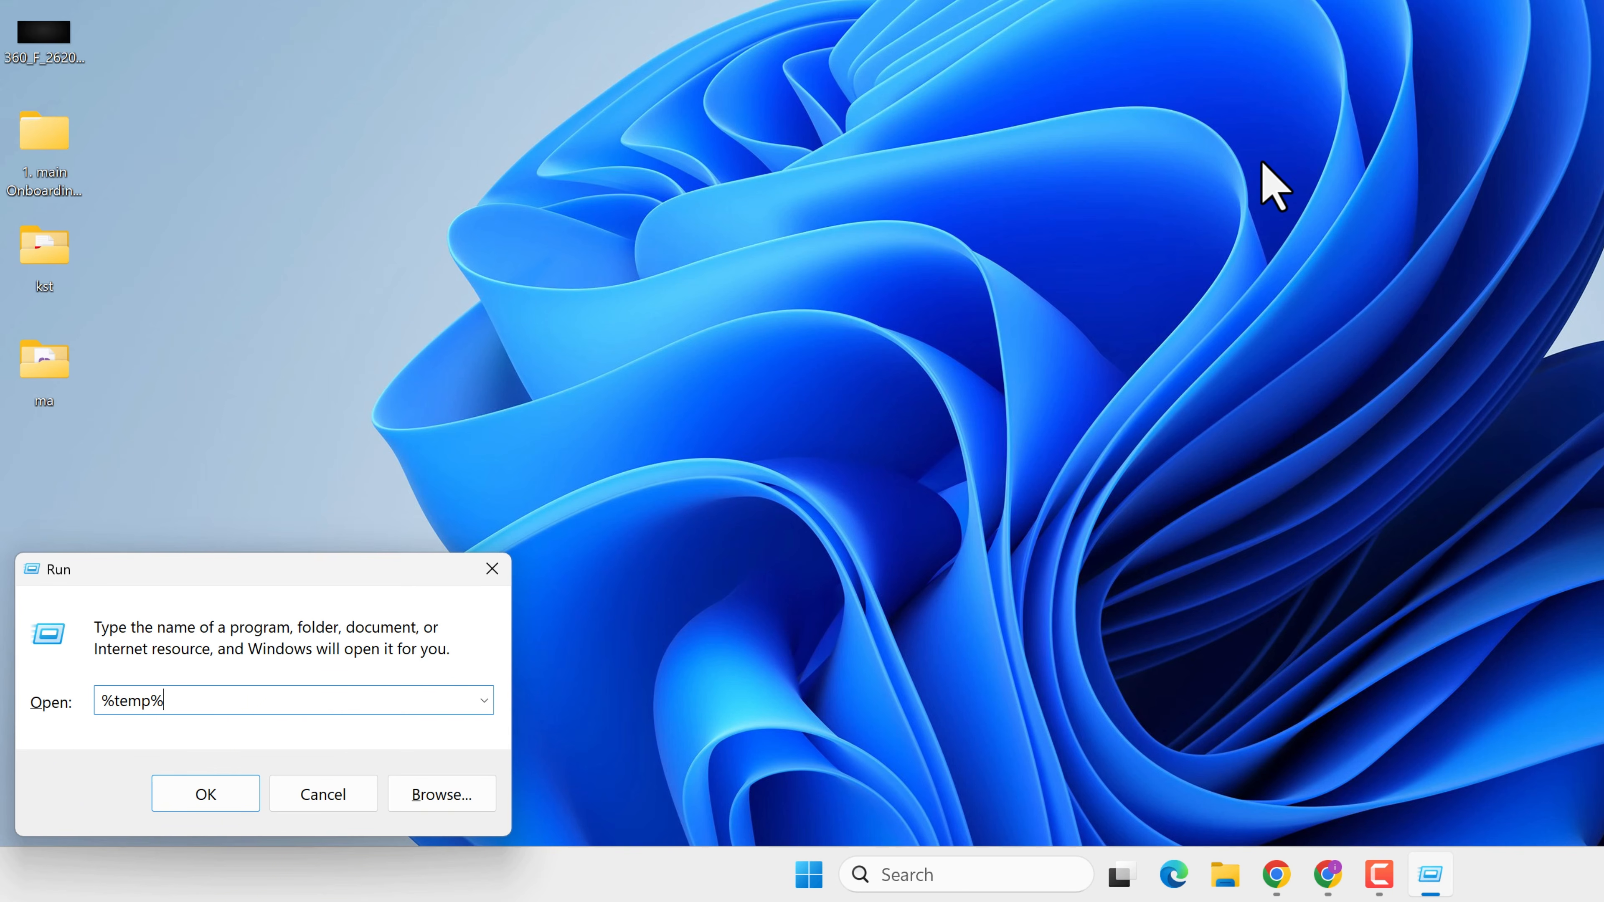
click(207, 797)
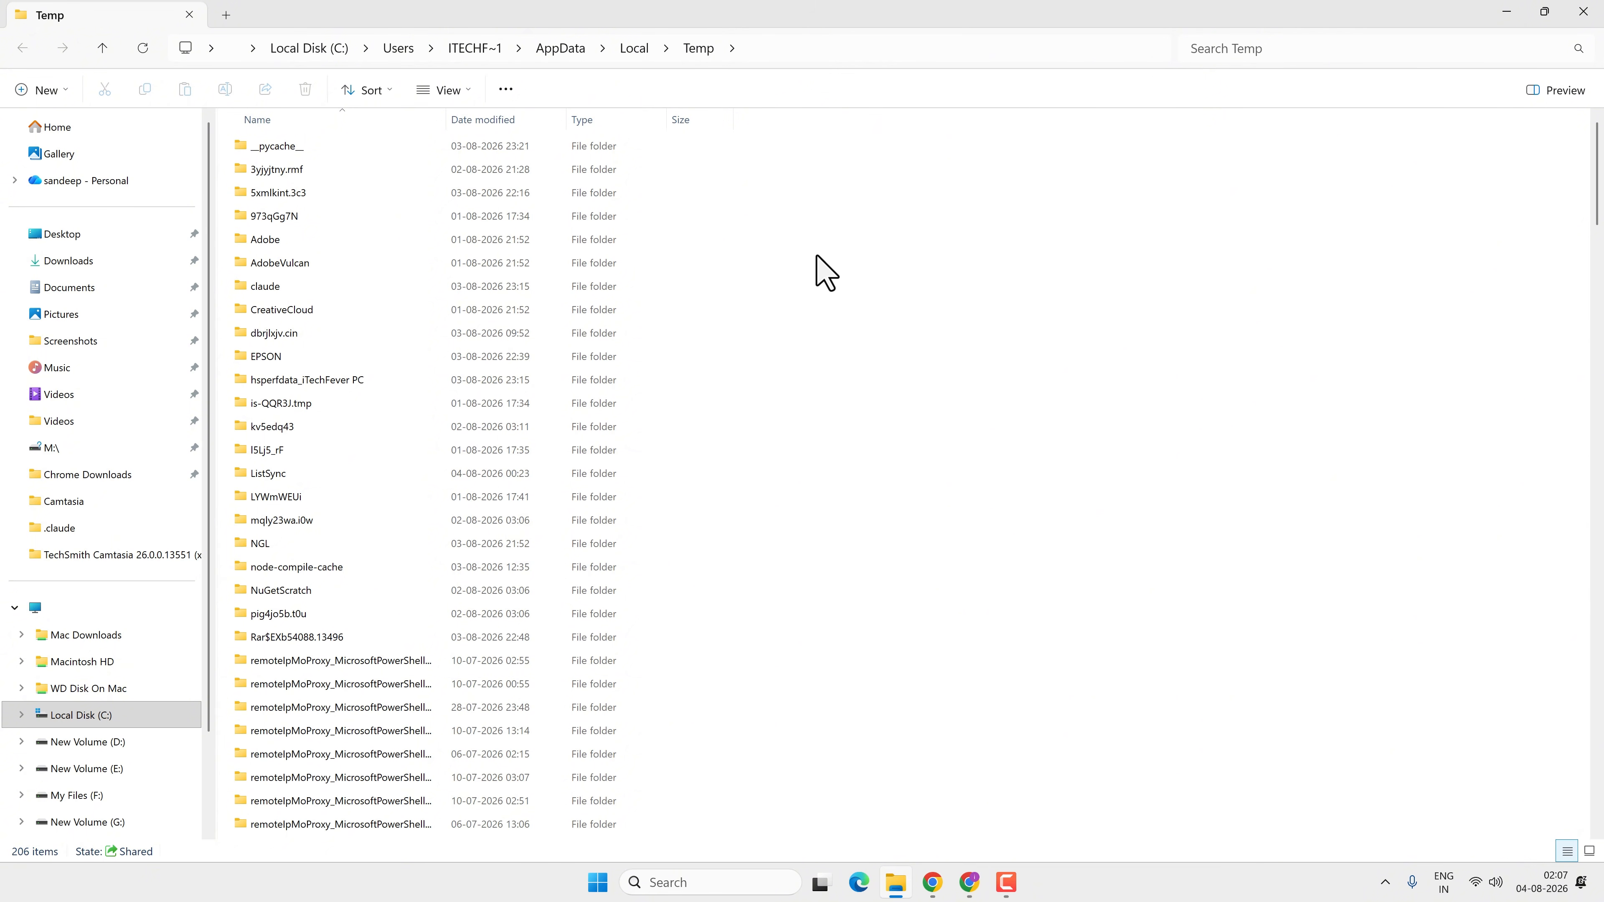
key(ctrl+a)
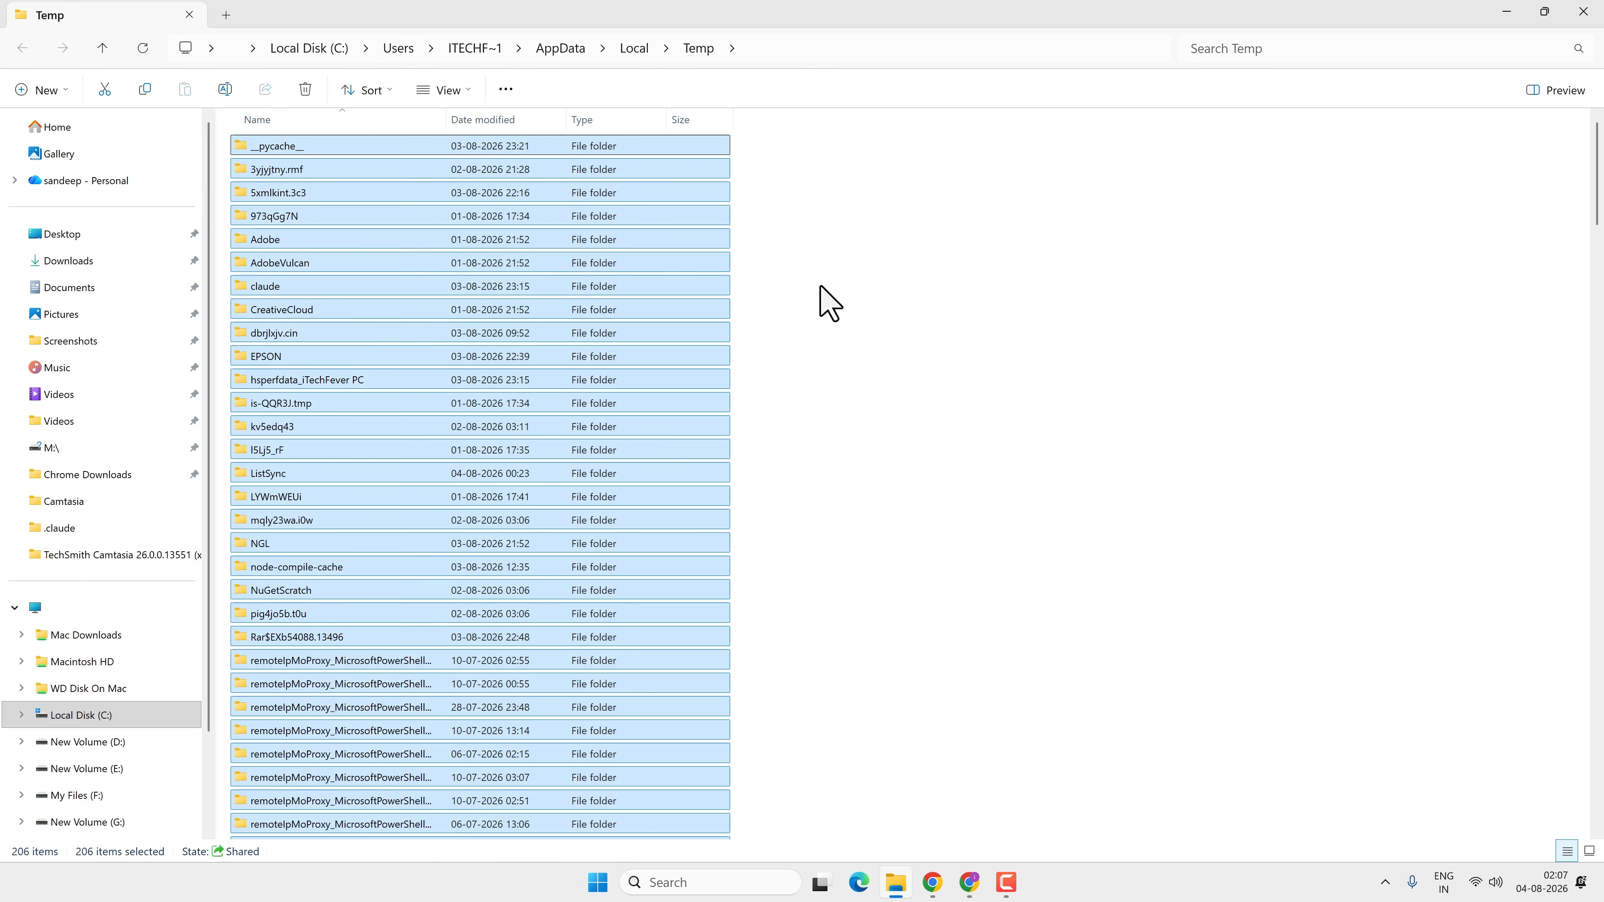
click(302, 91)
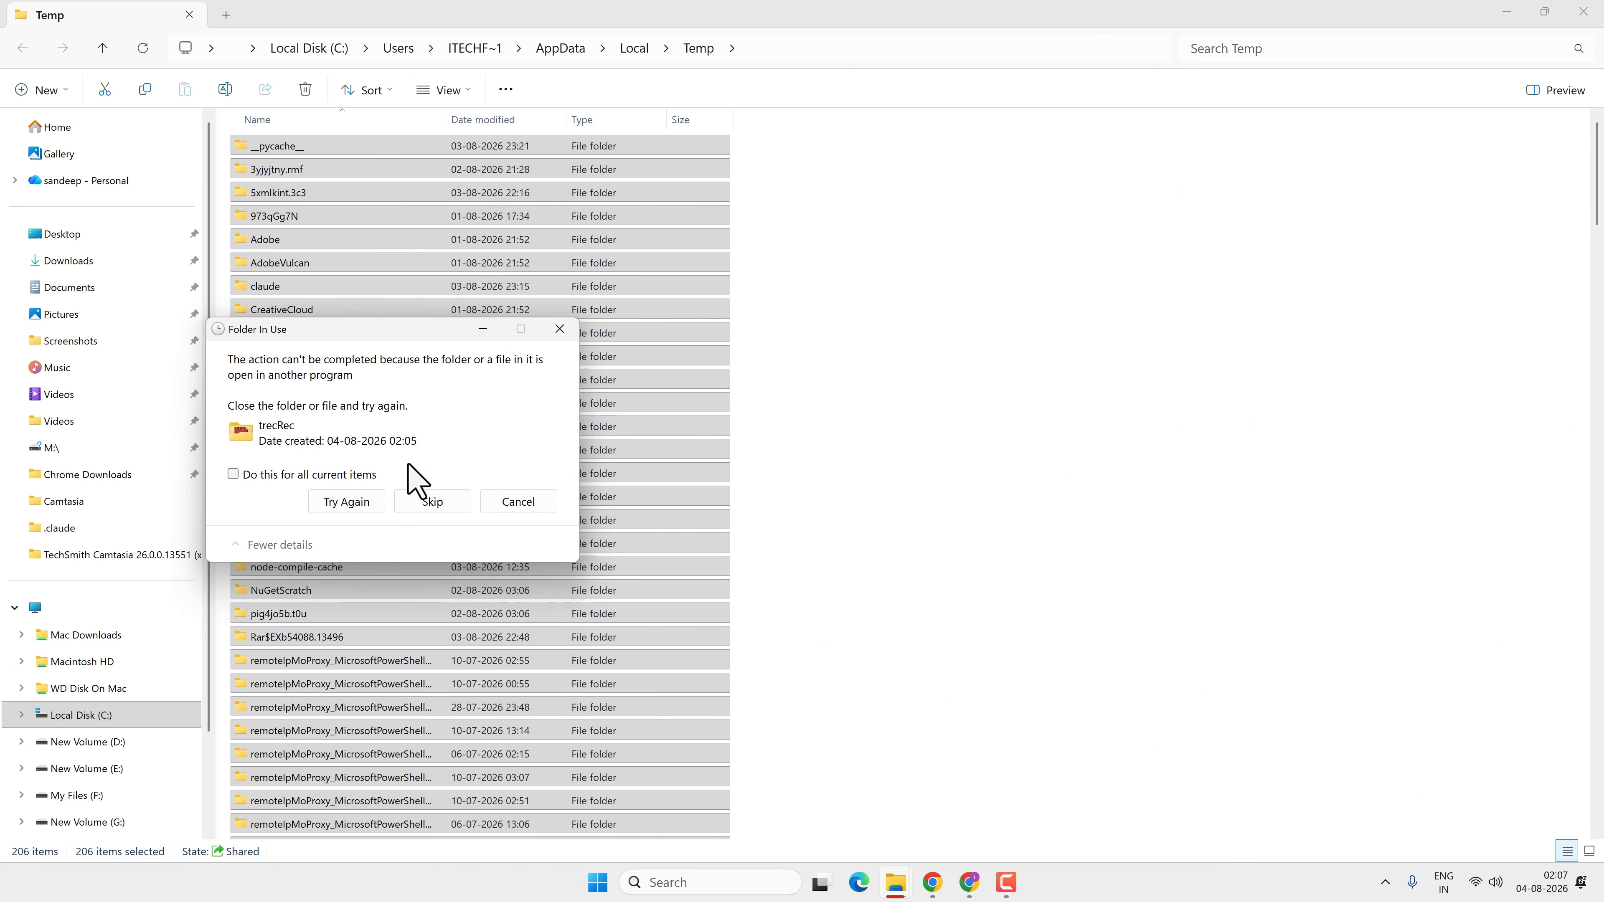
Skip all items that are in use so the remaining files are deleted, and close the folder window
click(373, 478)
click(422, 509)
click(444, 509)
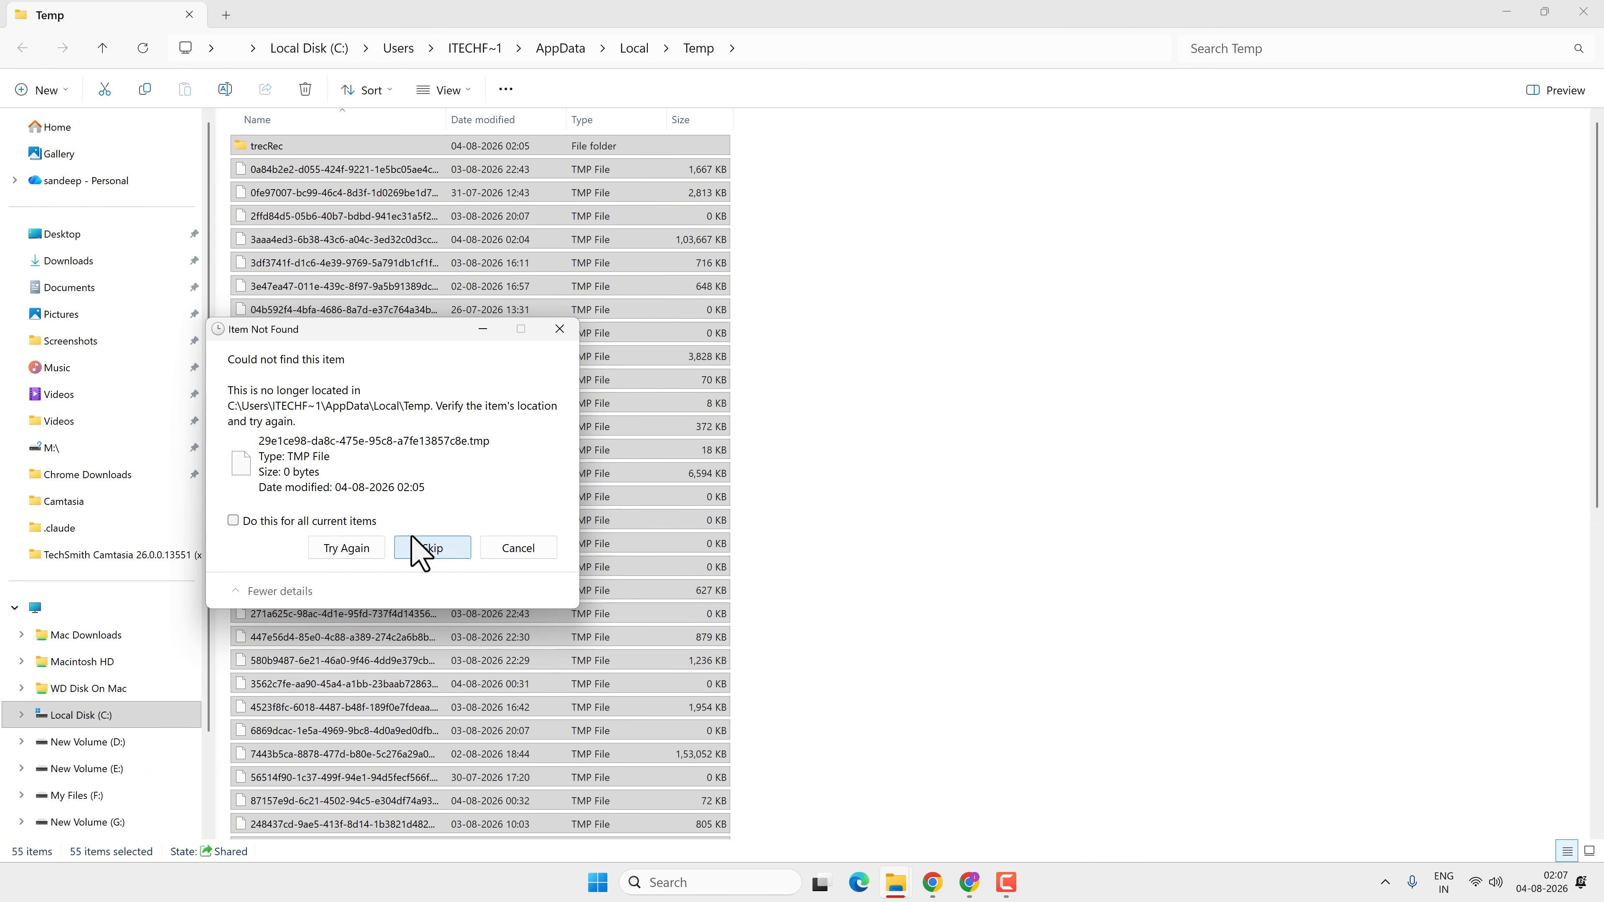
click(369, 524)
click(434, 551)
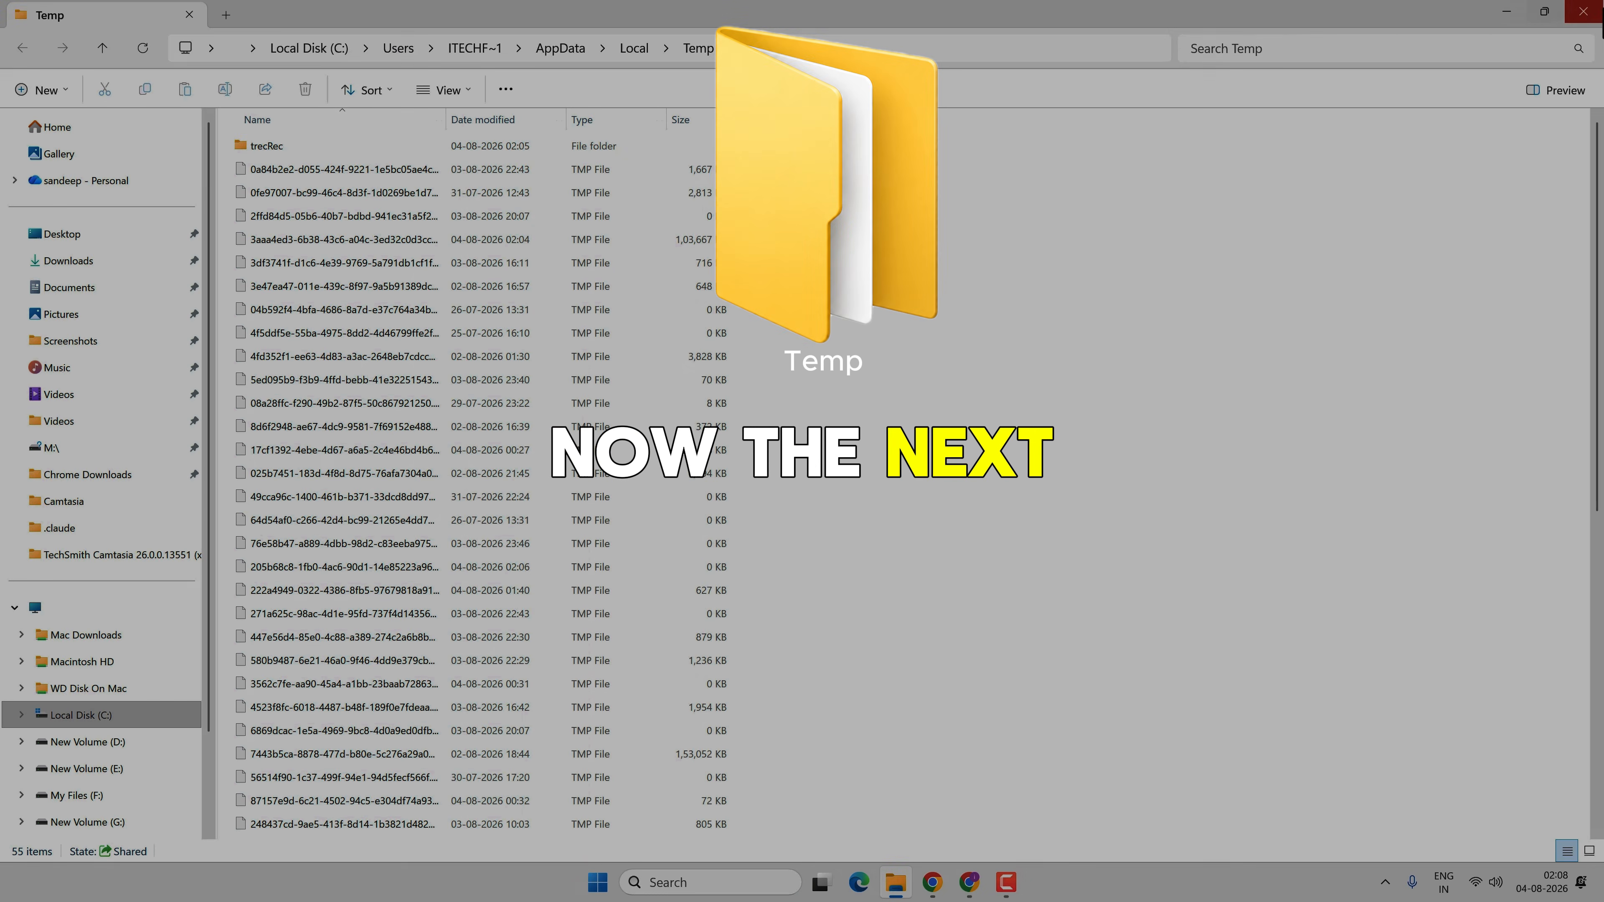
click(1585, 11)
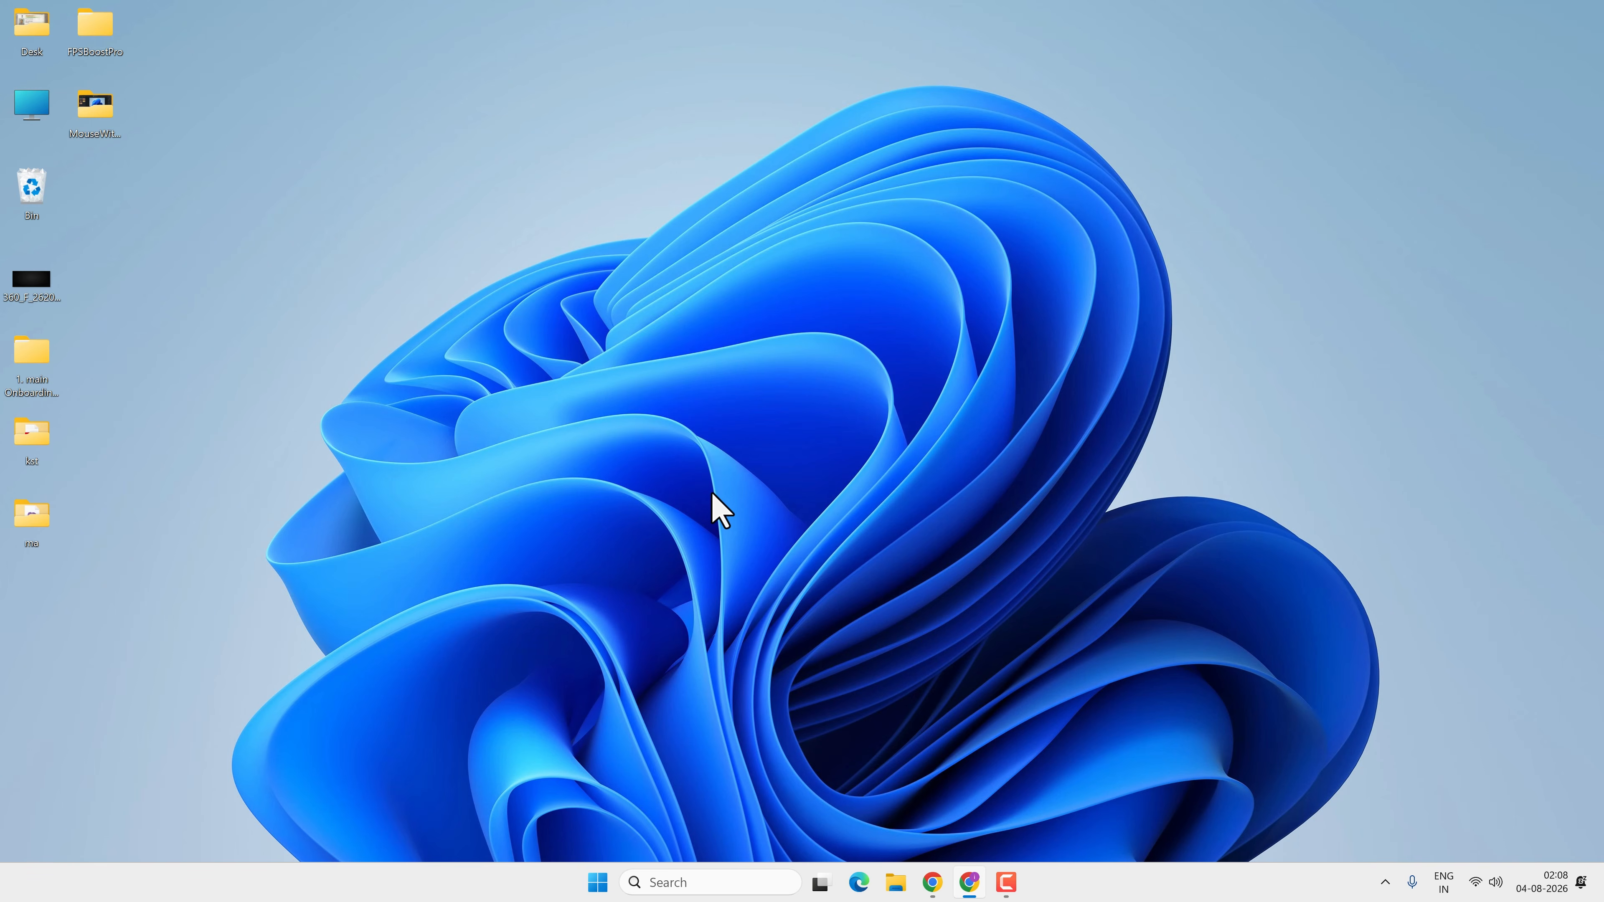
Open the Windows temp folder from the Run dialog, granting permission to access it
key(super+r)
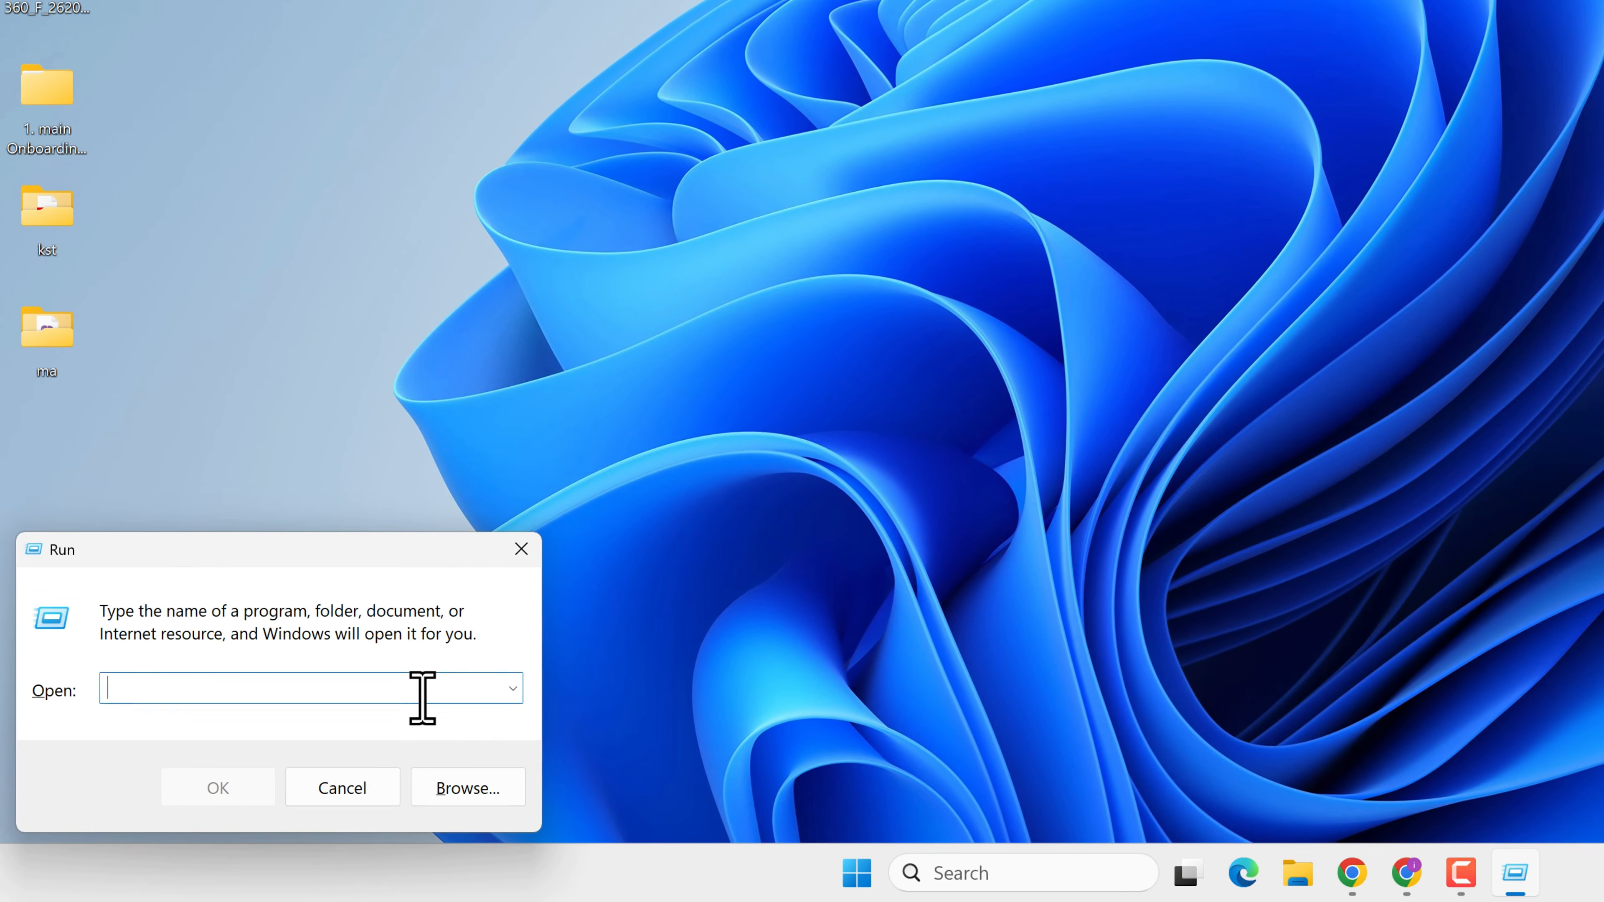
text(temp)
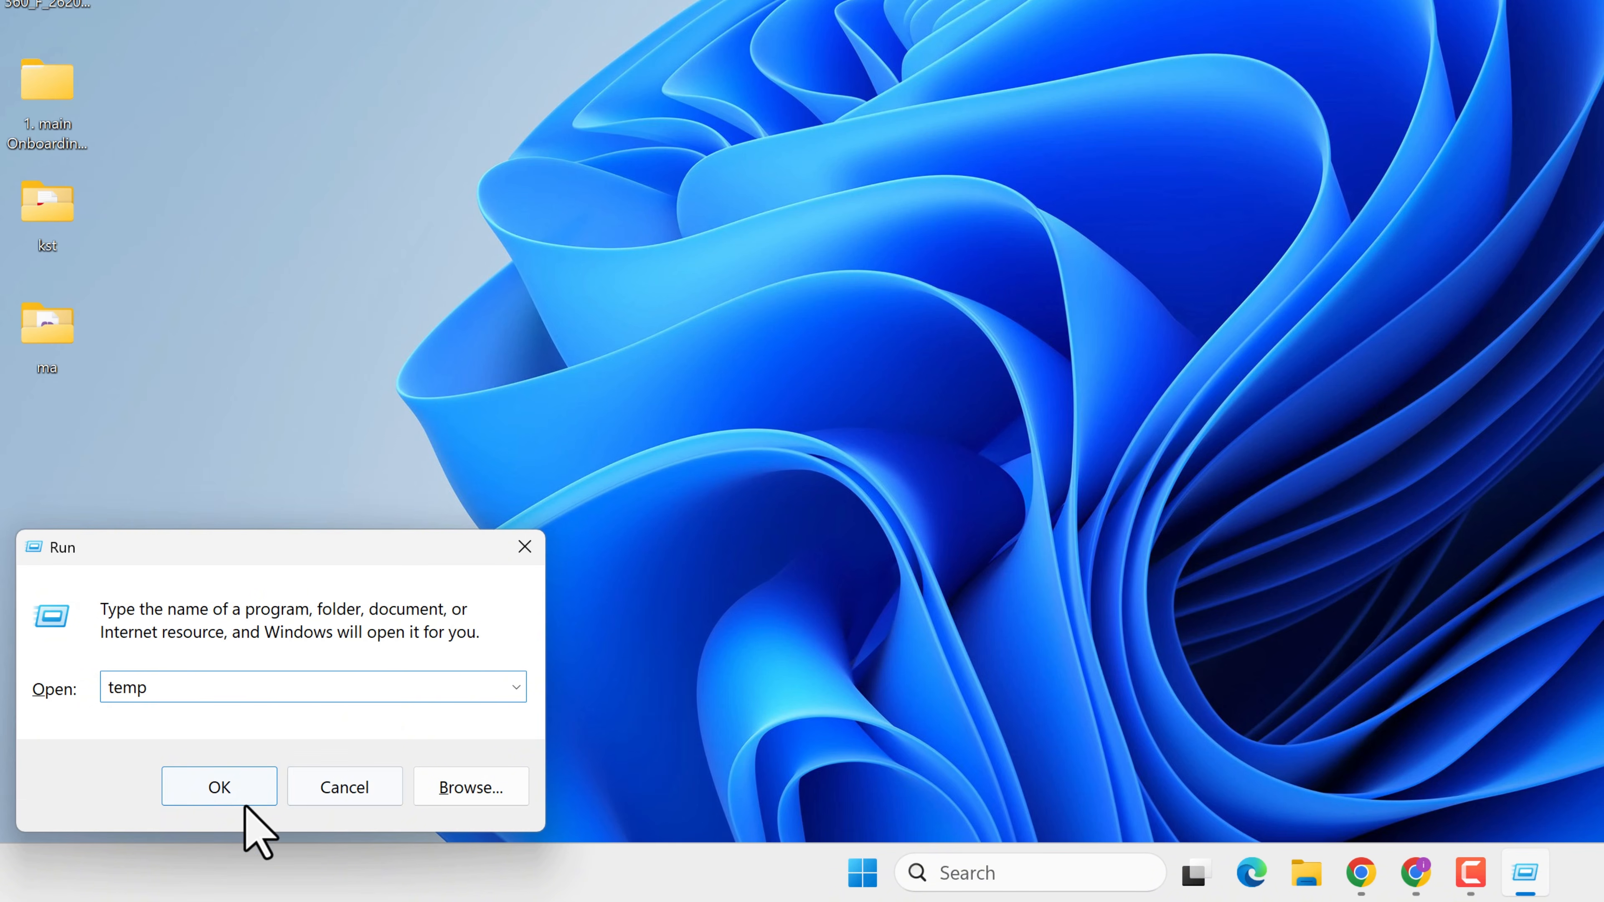
click(218, 790)
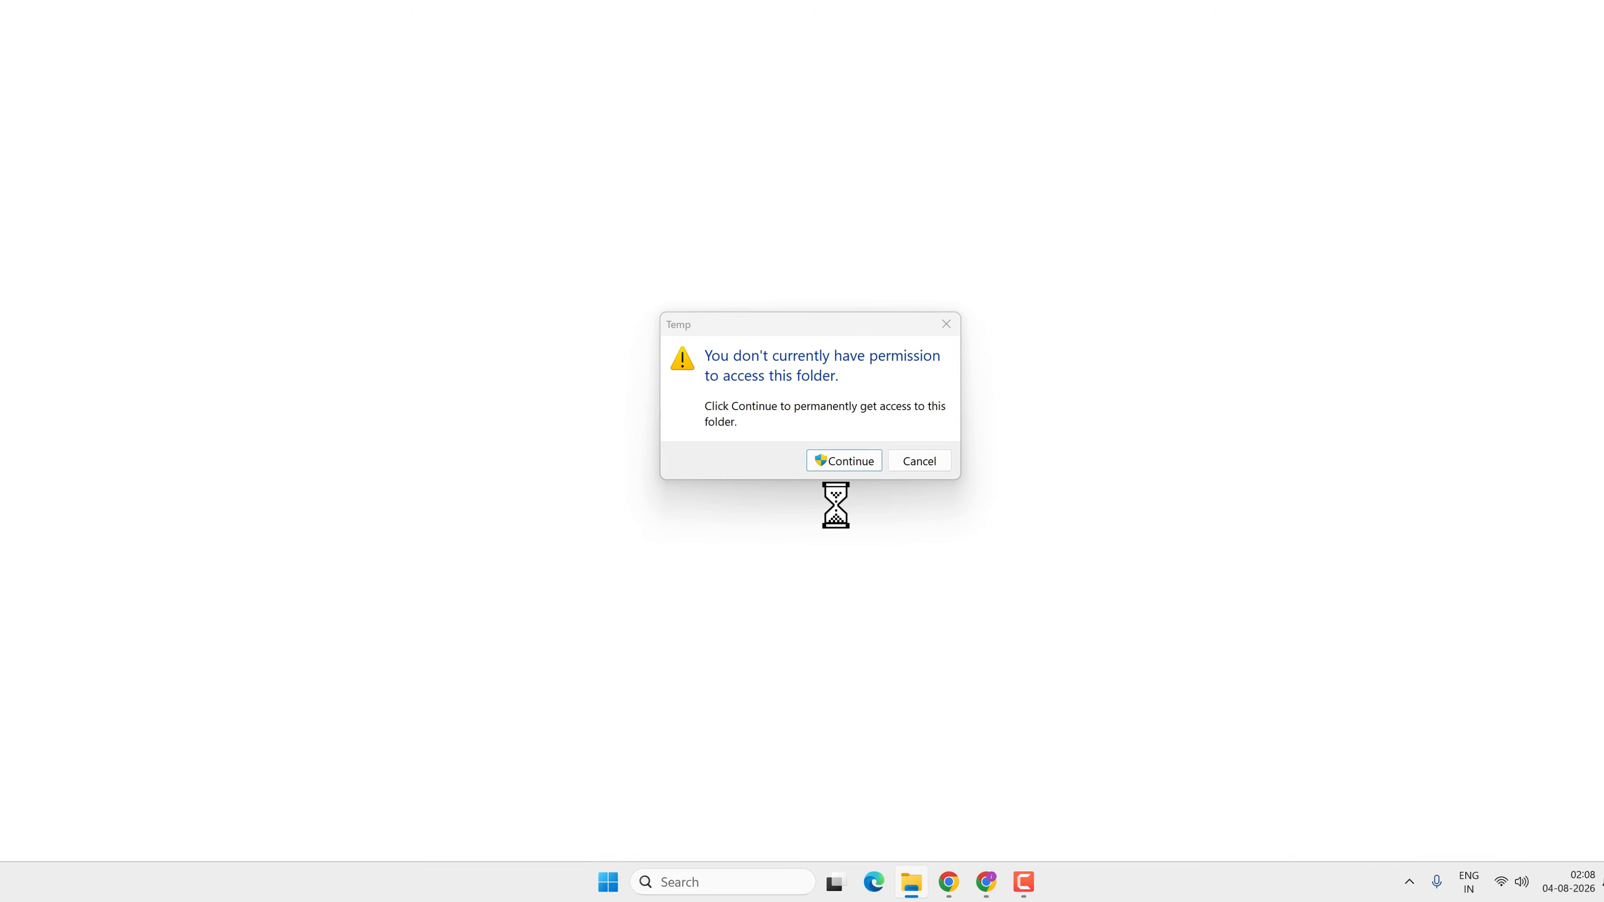
click(810, 473)
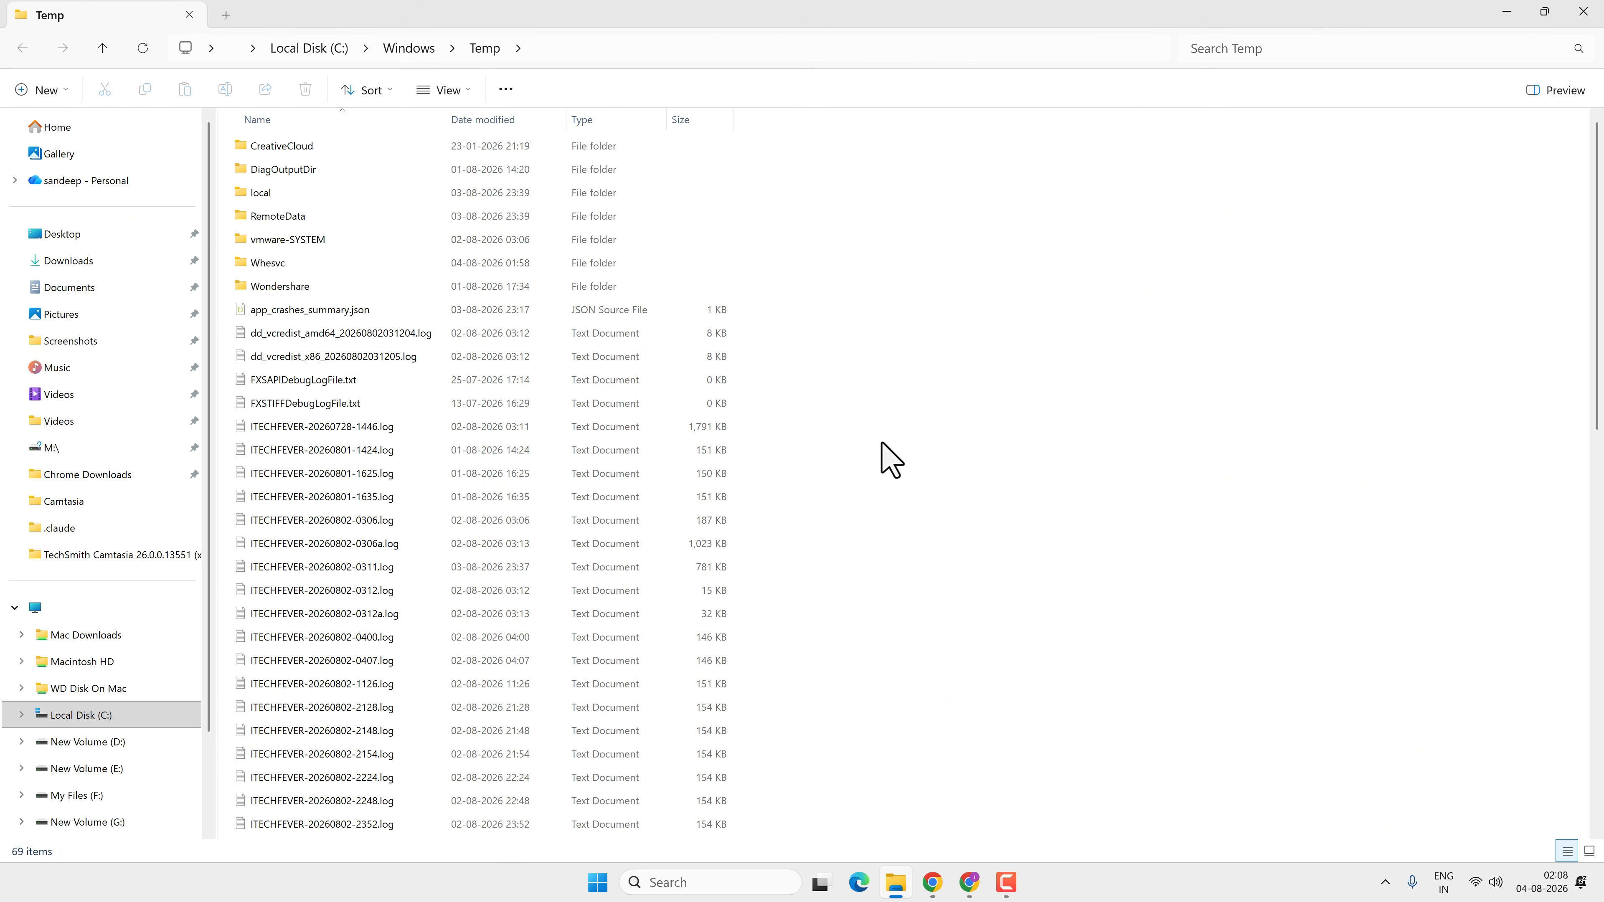
Delete everything in the Windows Temp folder, approving administrator permission for all items, and close the window
key(ctrl+a)
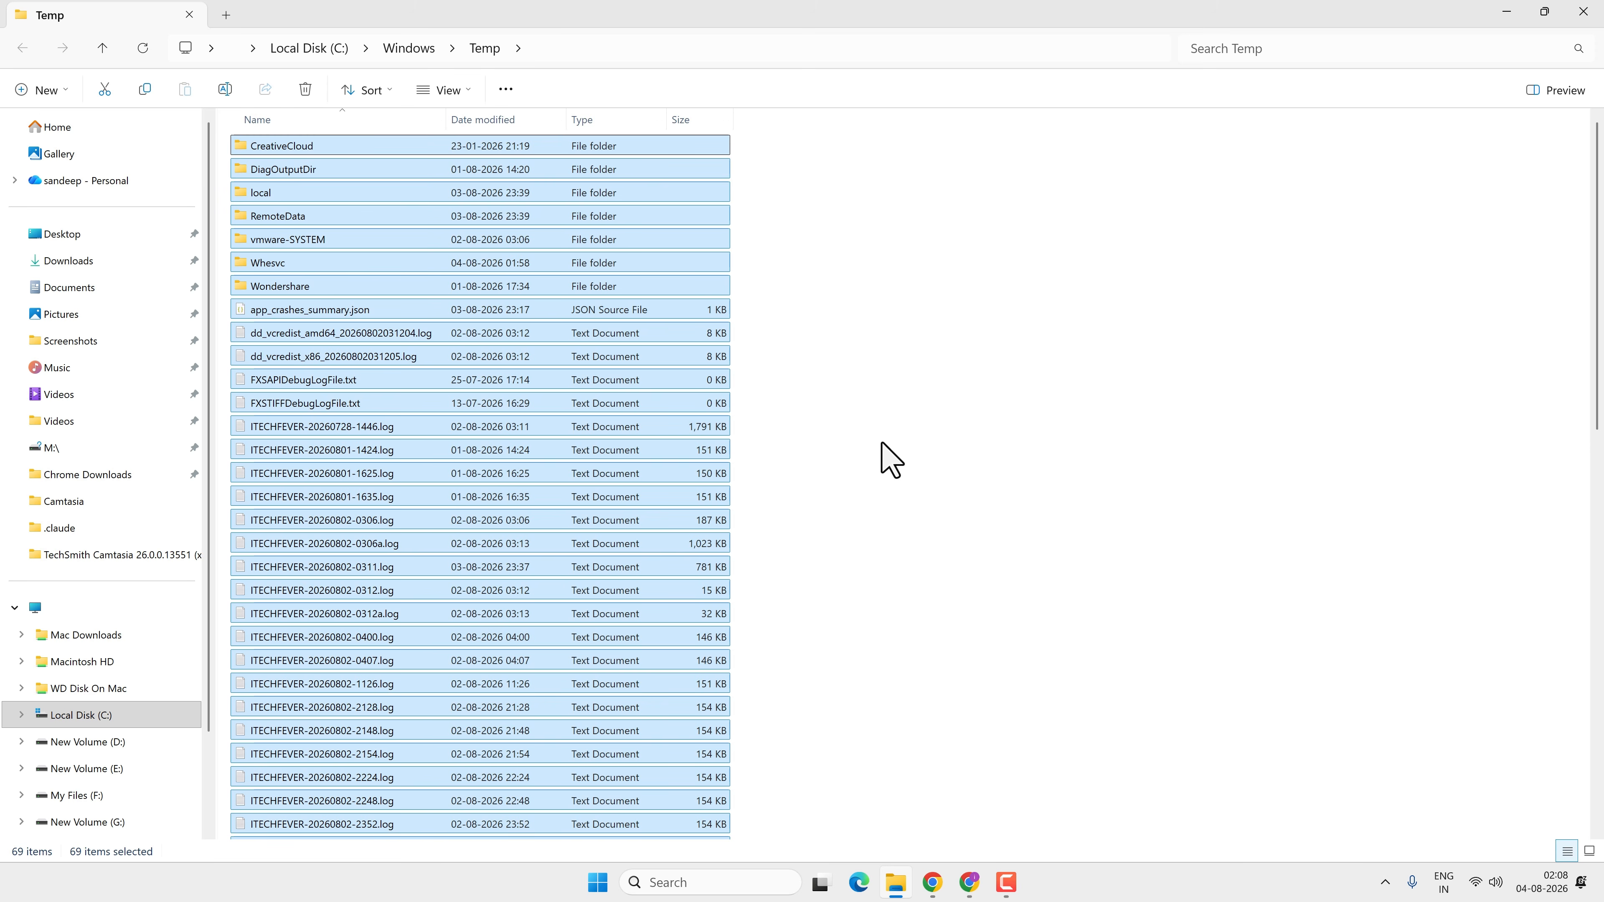
click(310, 94)
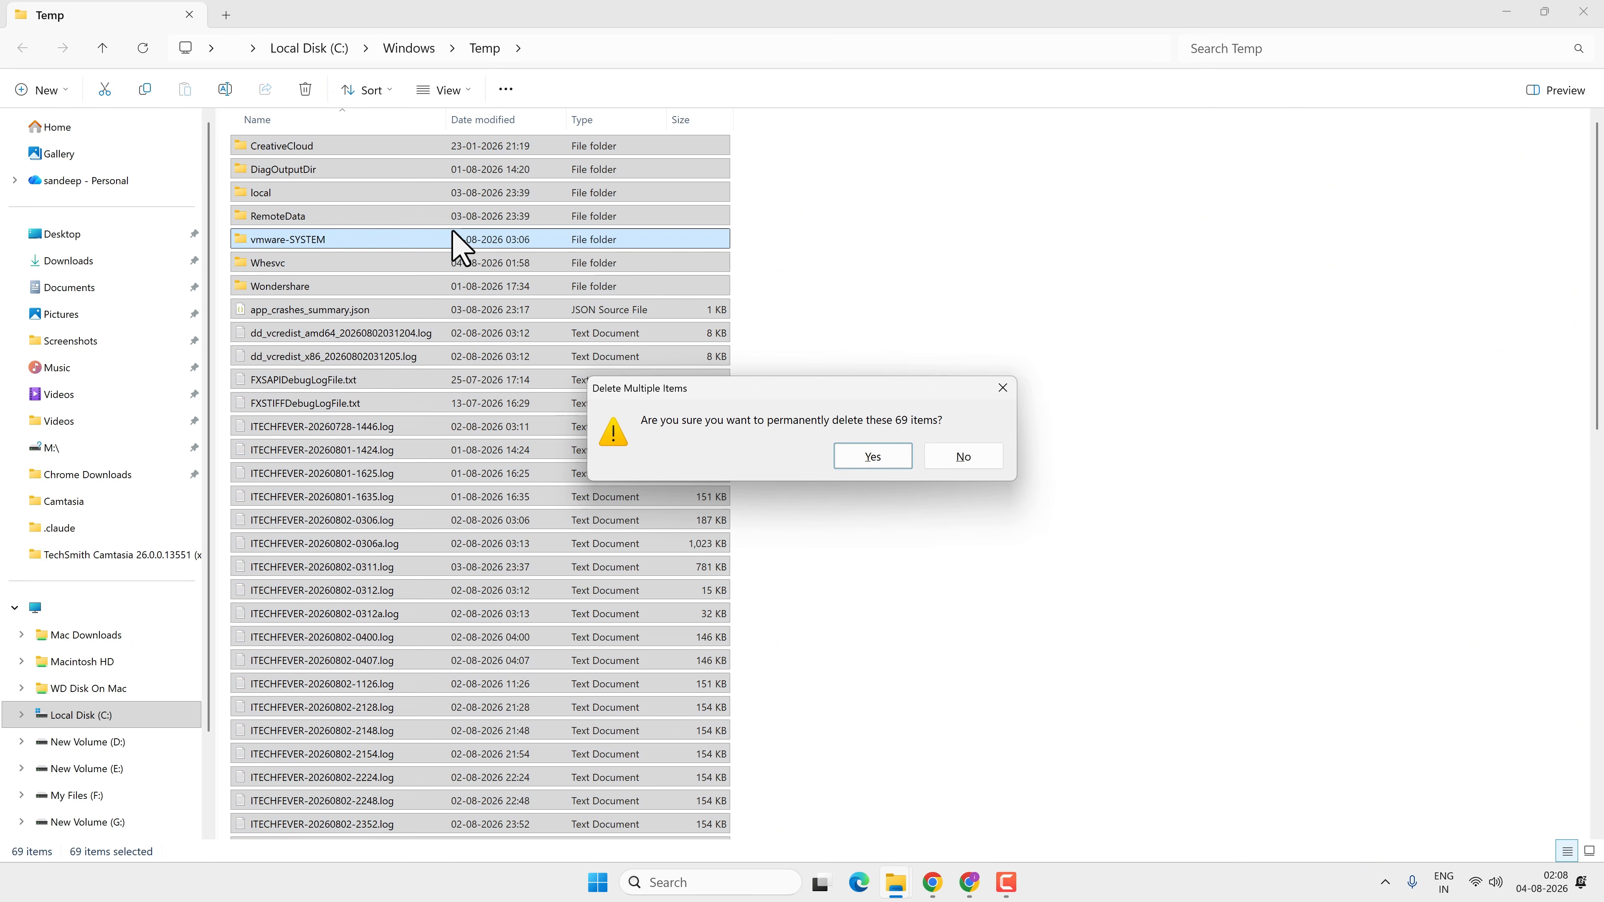
click(887, 466)
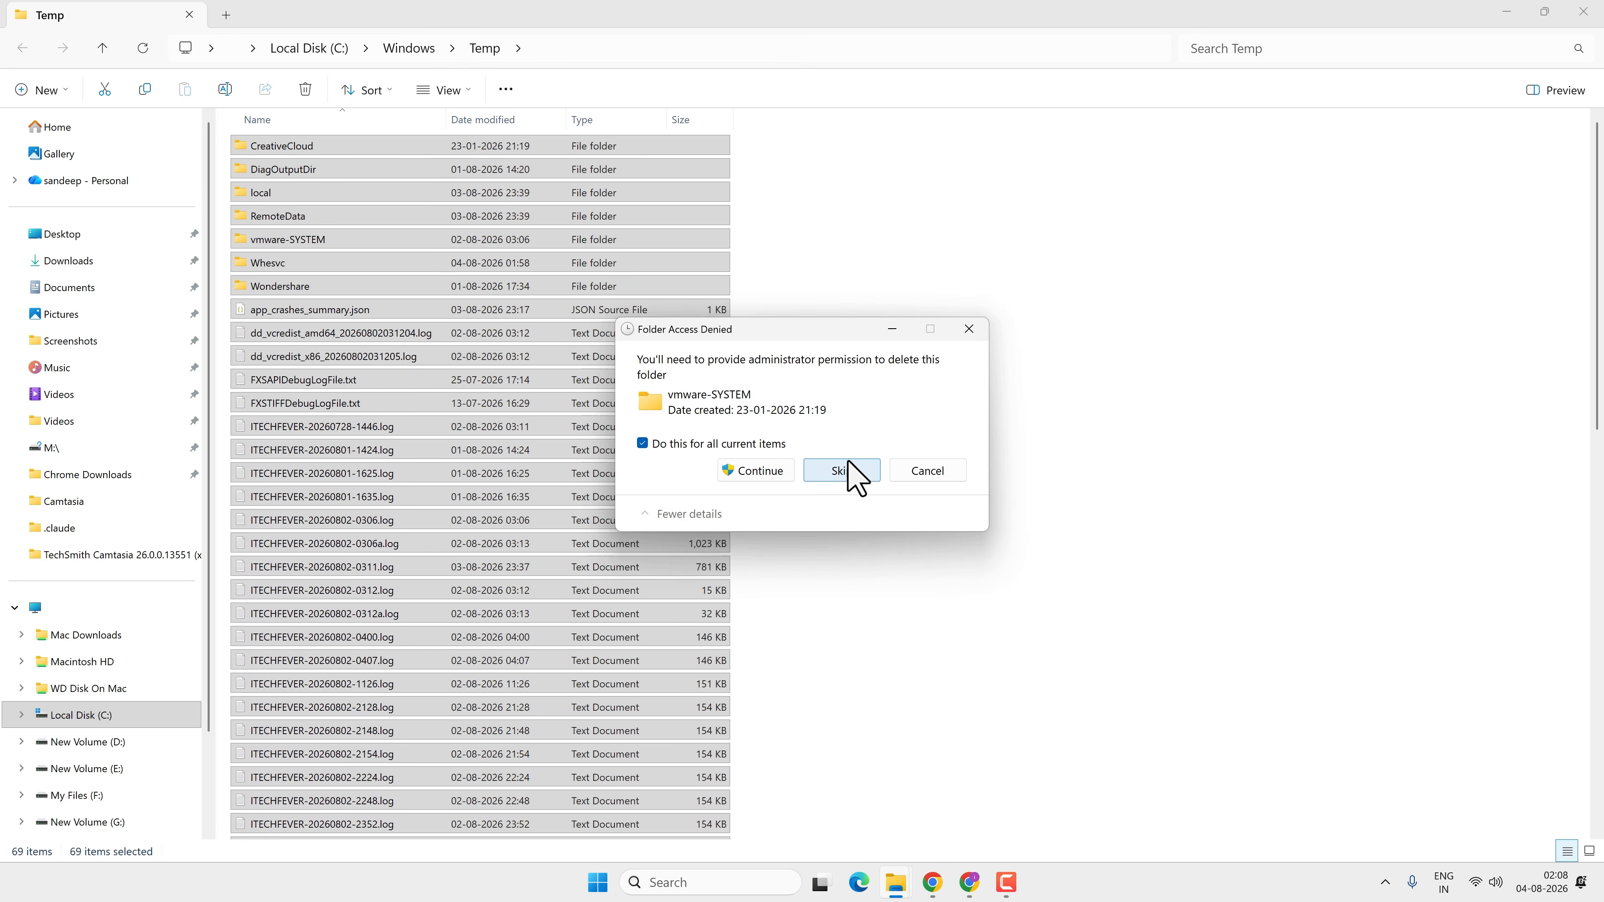
click(764, 473)
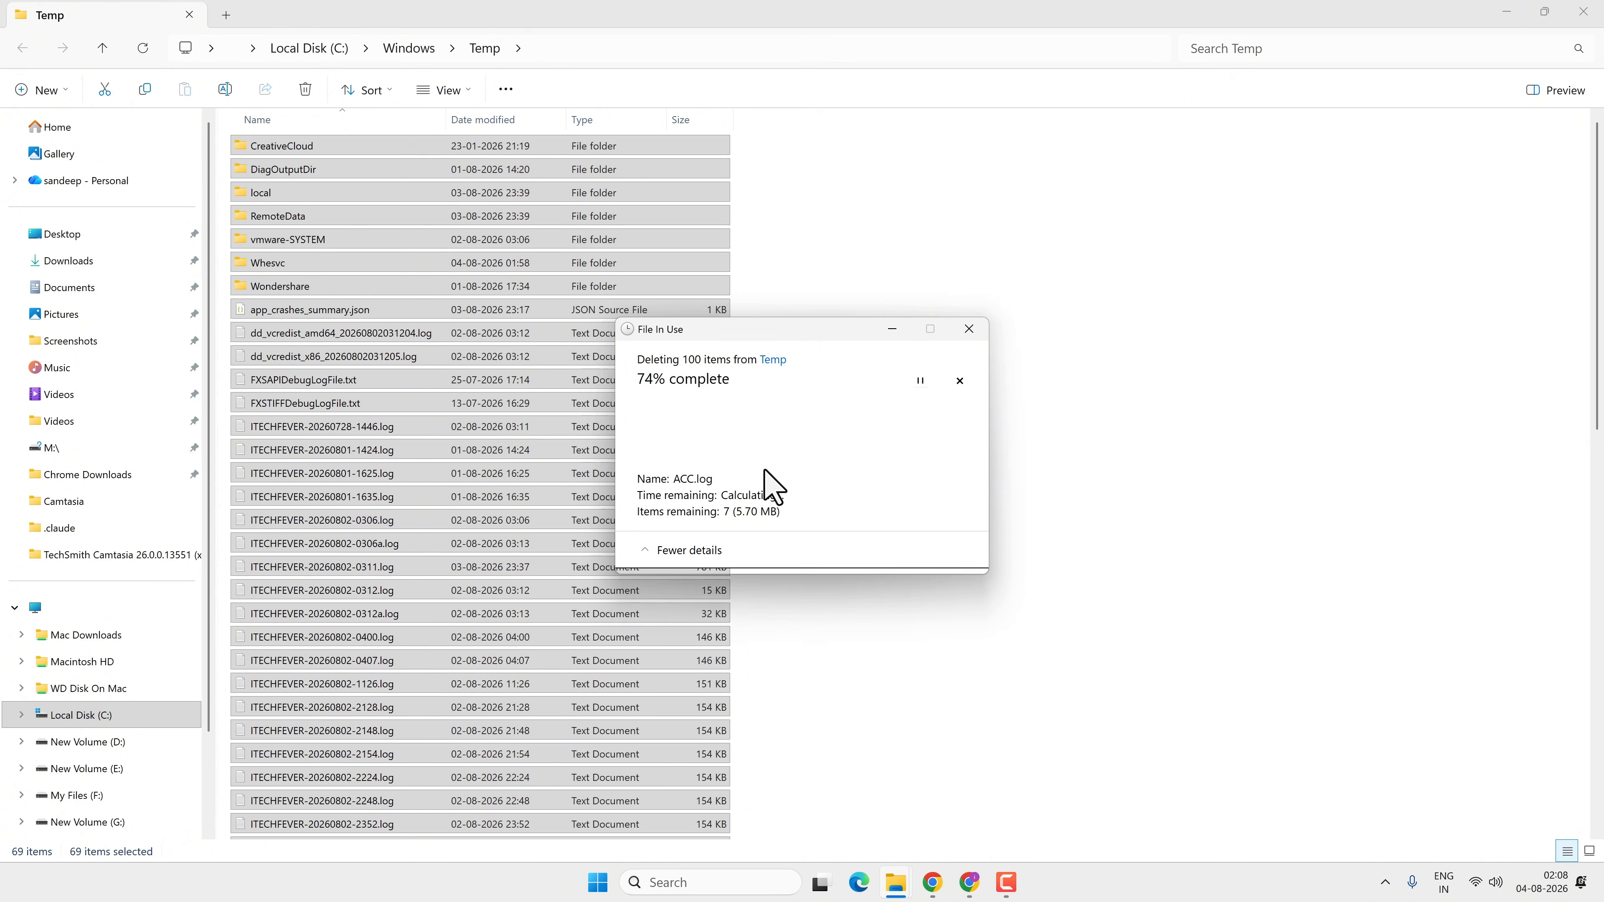
click(859, 541)
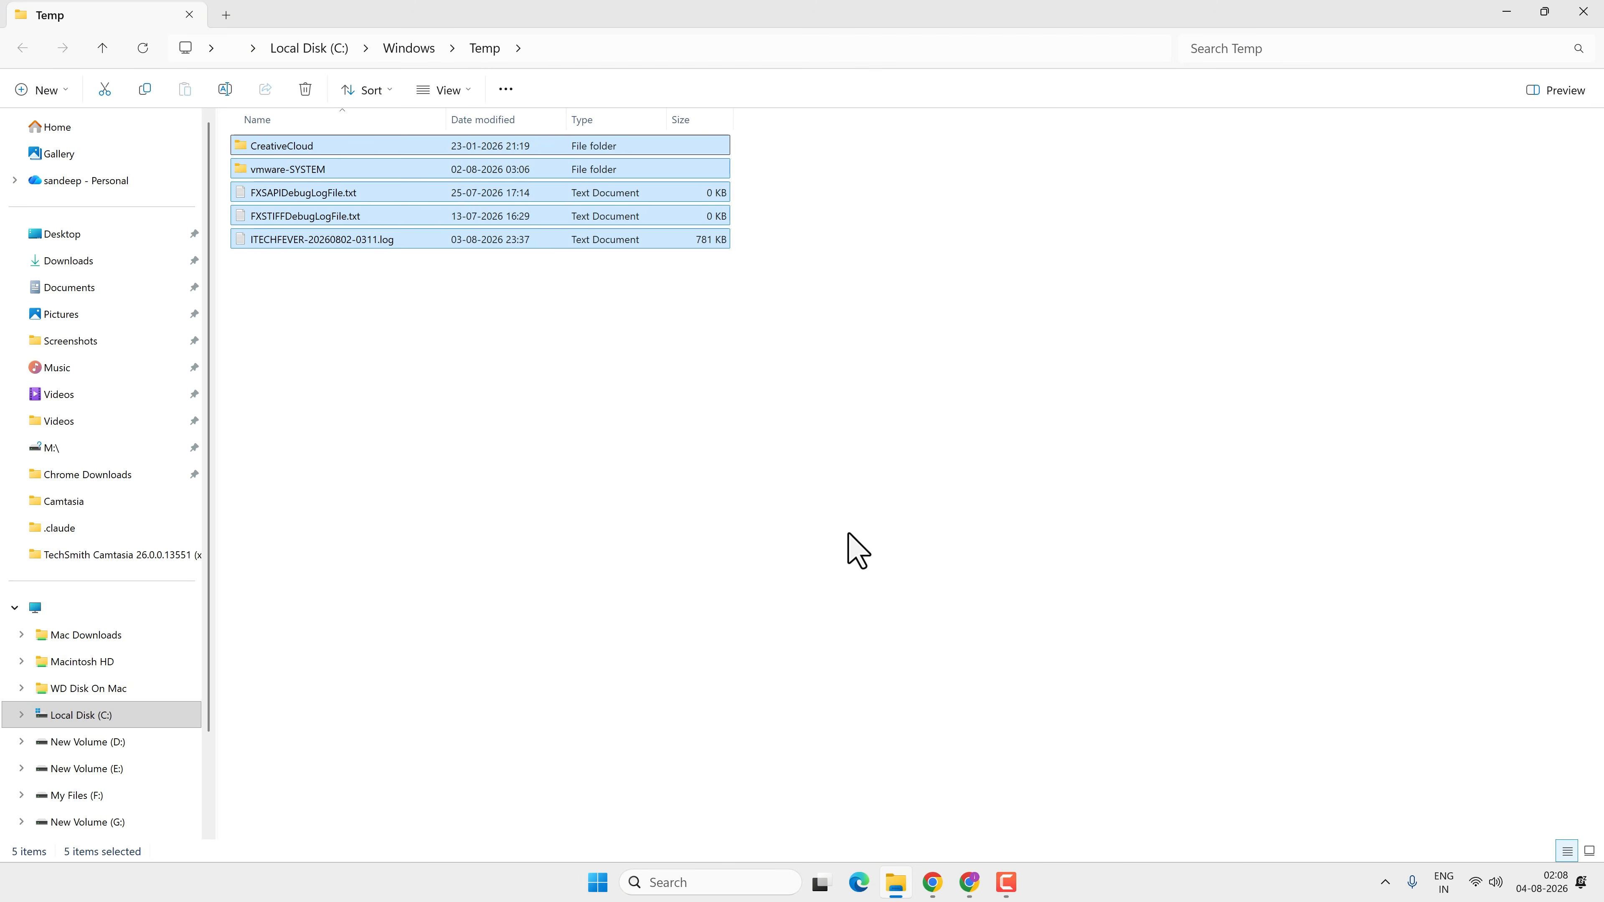
click(1583, 11)
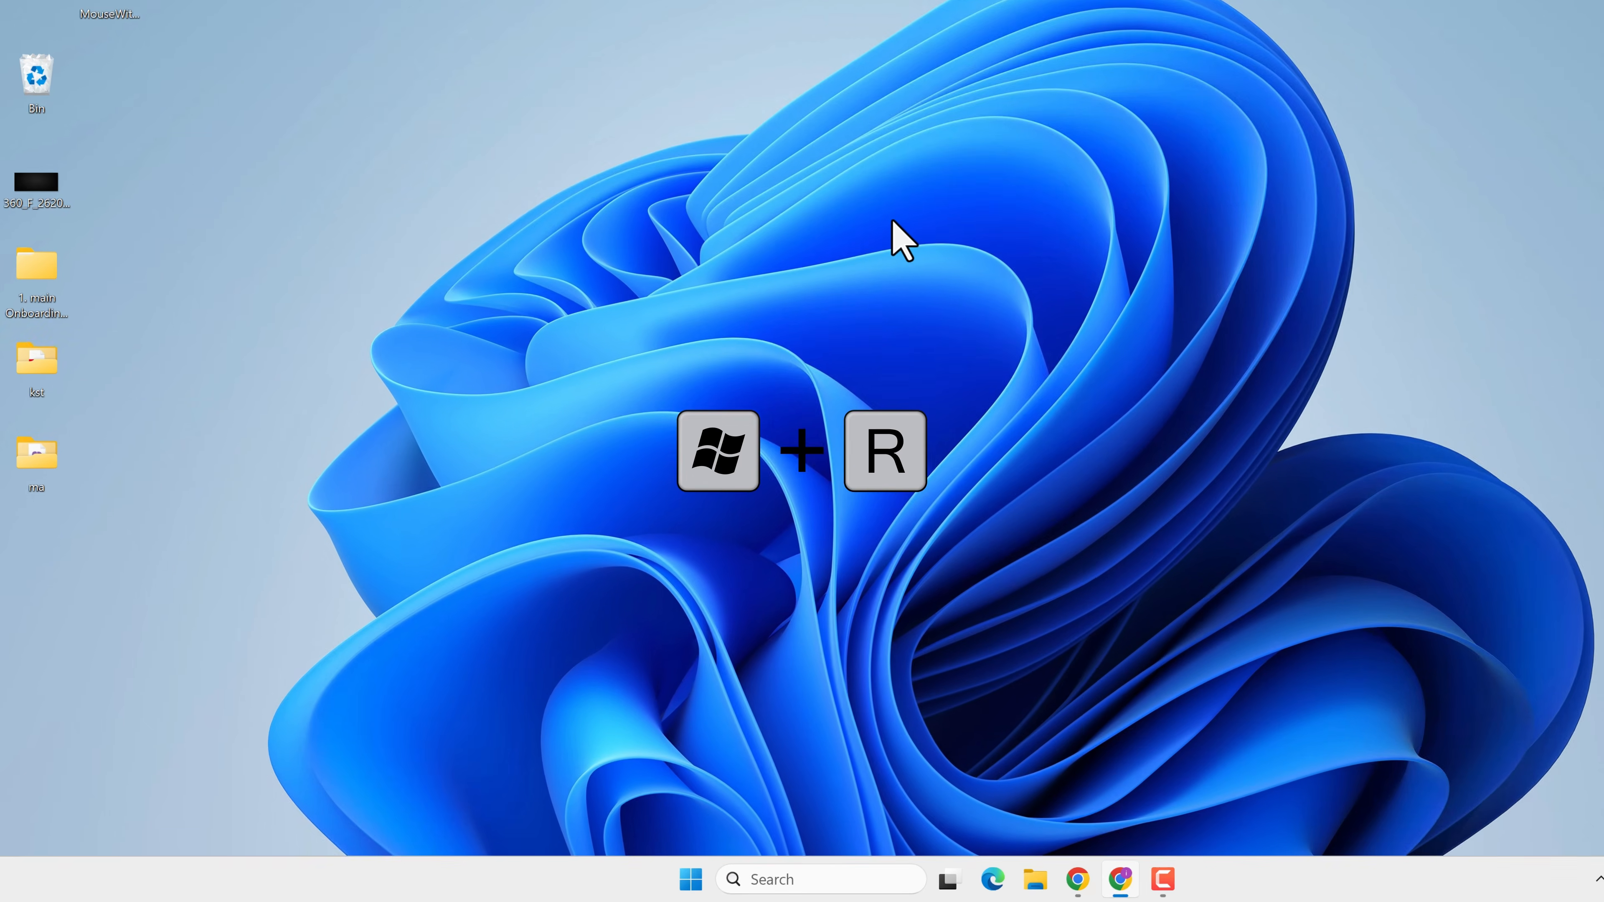
Open the prefetch folder from the Run dialog, granting permission to access it
key(super+r)
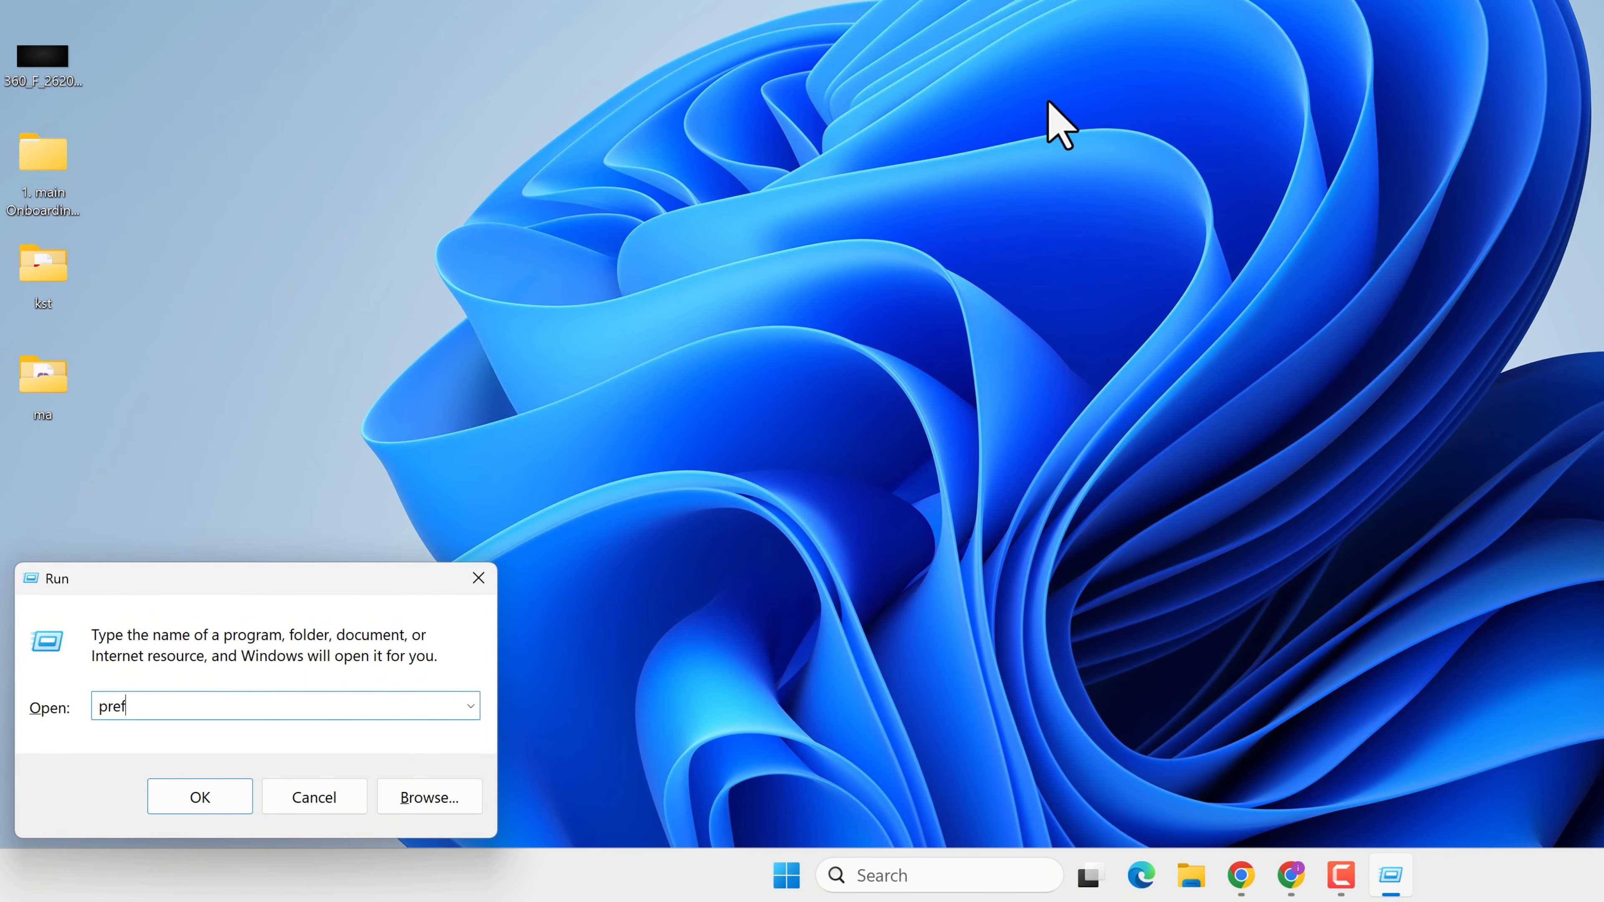
text(prefetch)
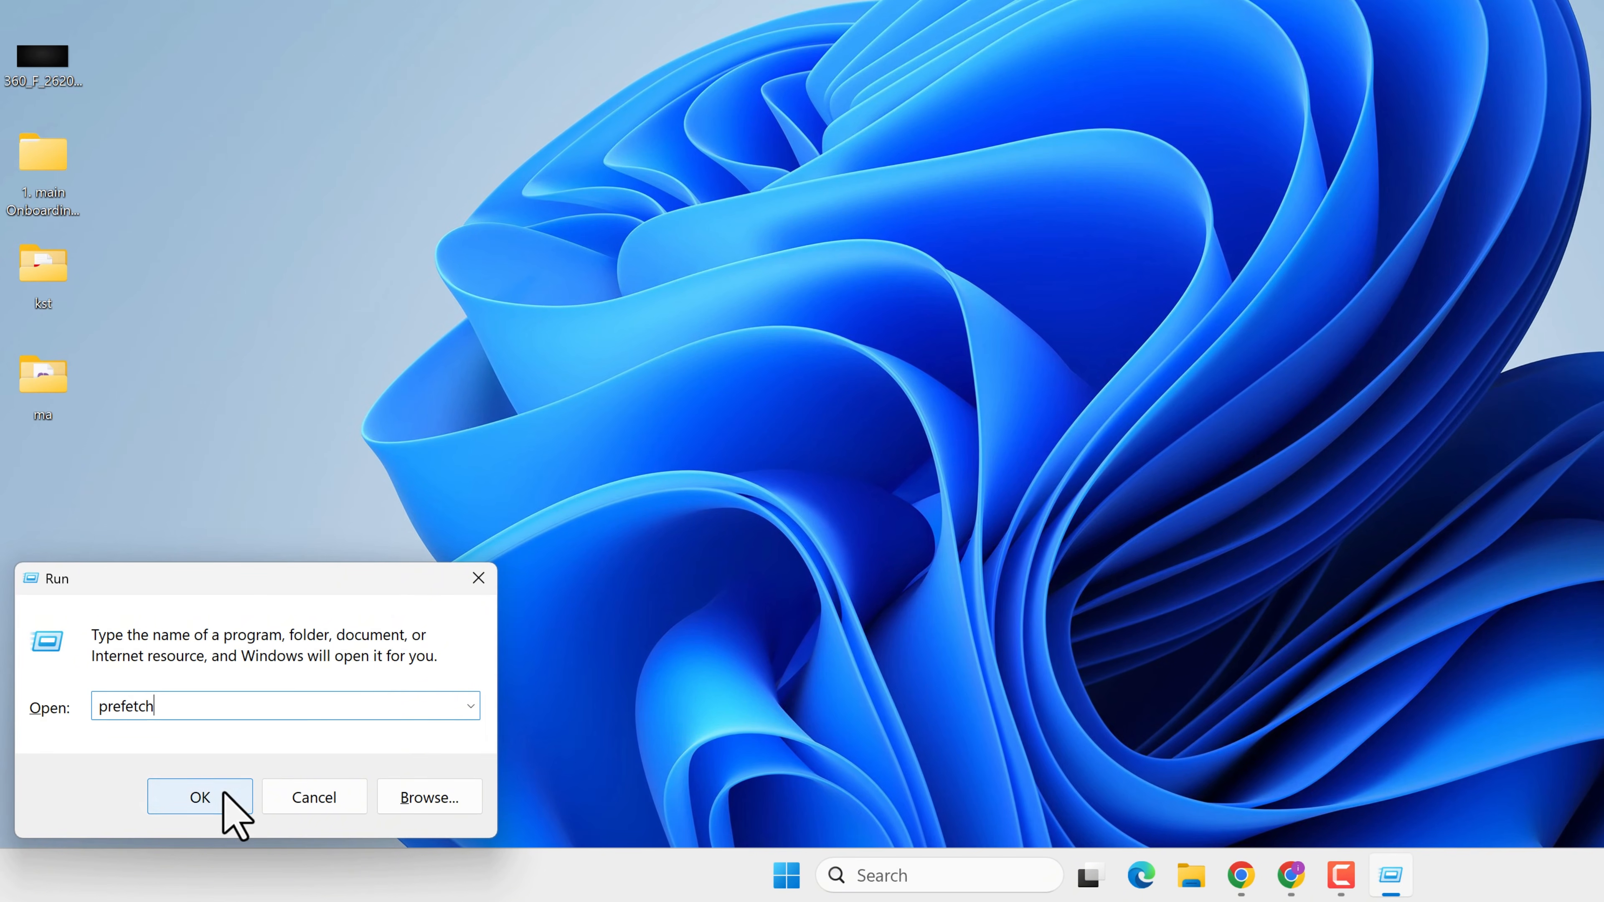
click(222, 809)
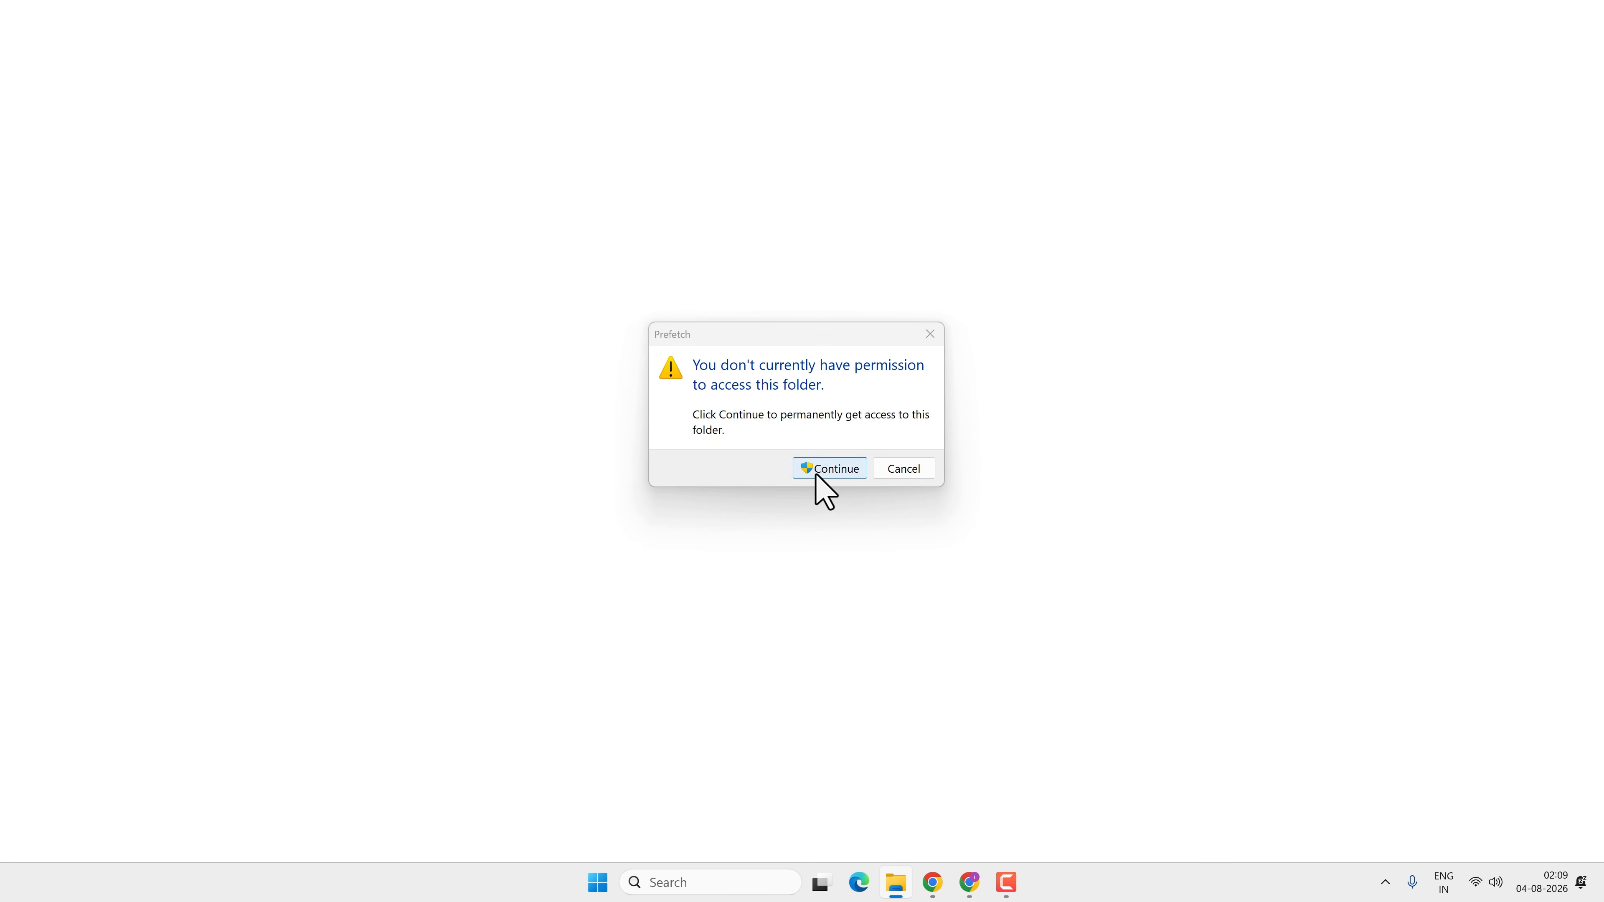
click(816, 474)
Delete all contents of the Prefetch folder, skipping the file that is in use
key(ctrl+a)
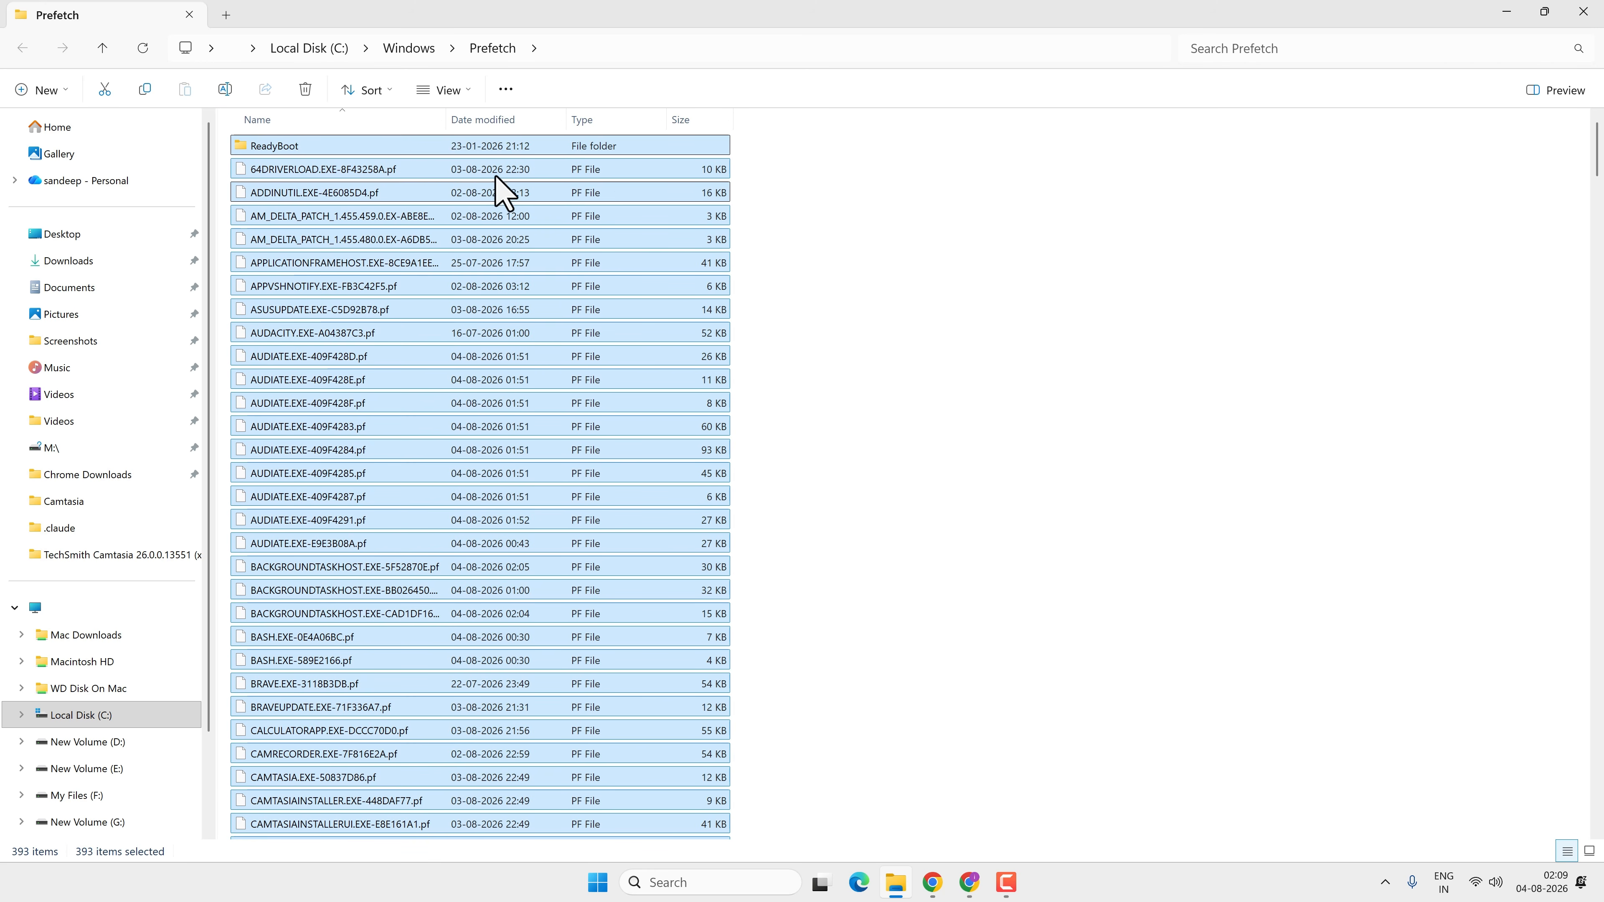
click(304, 88)
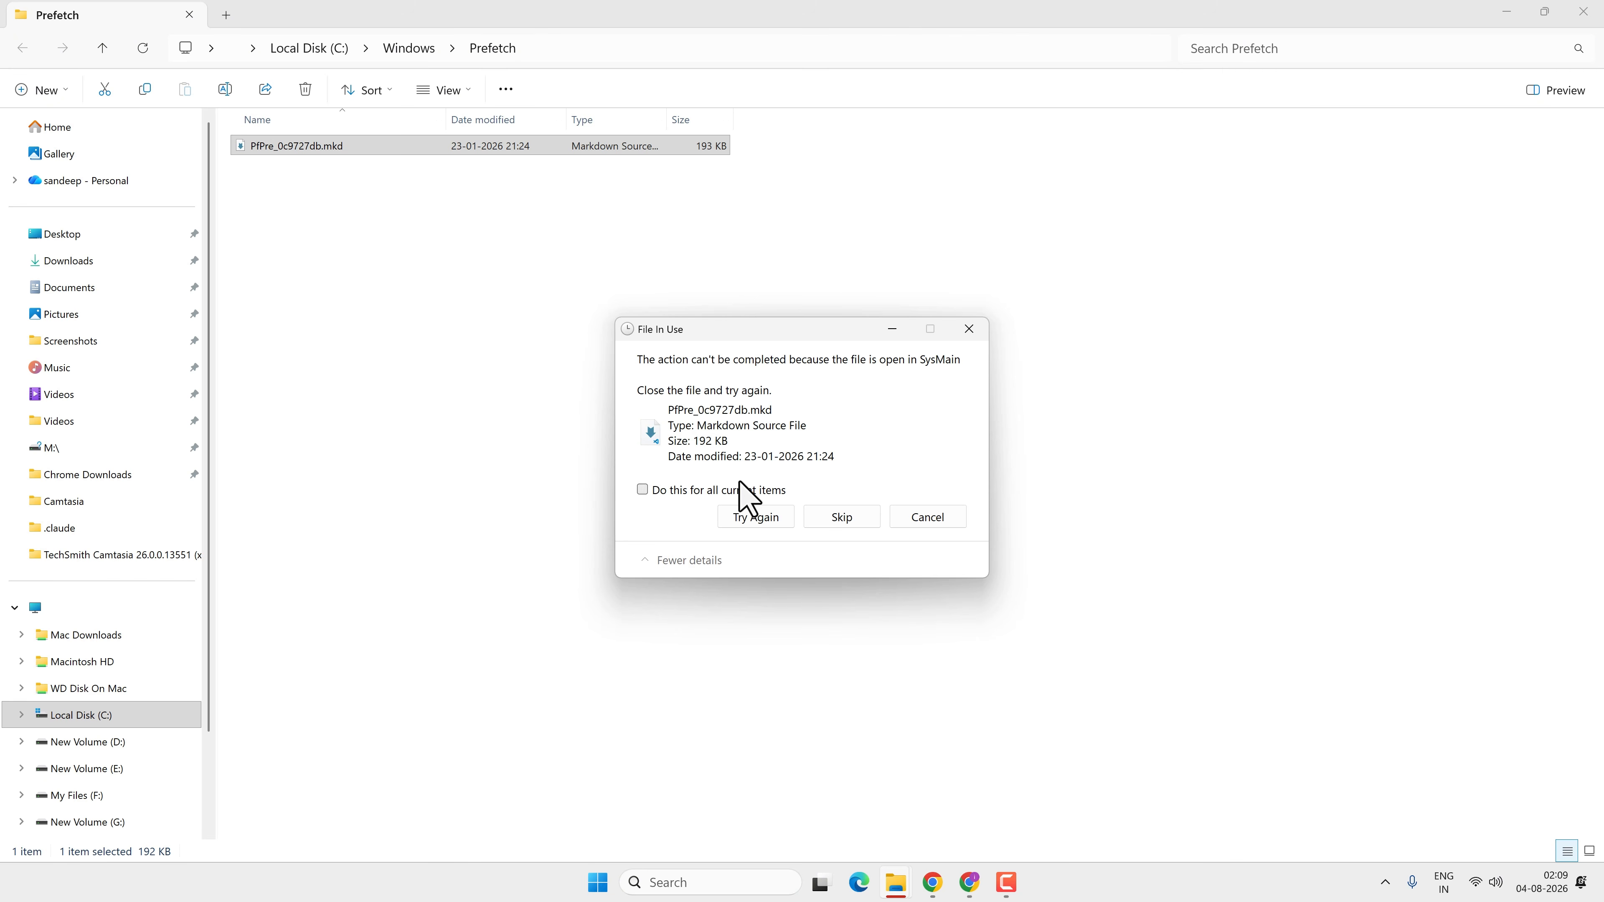
click(841, 517)
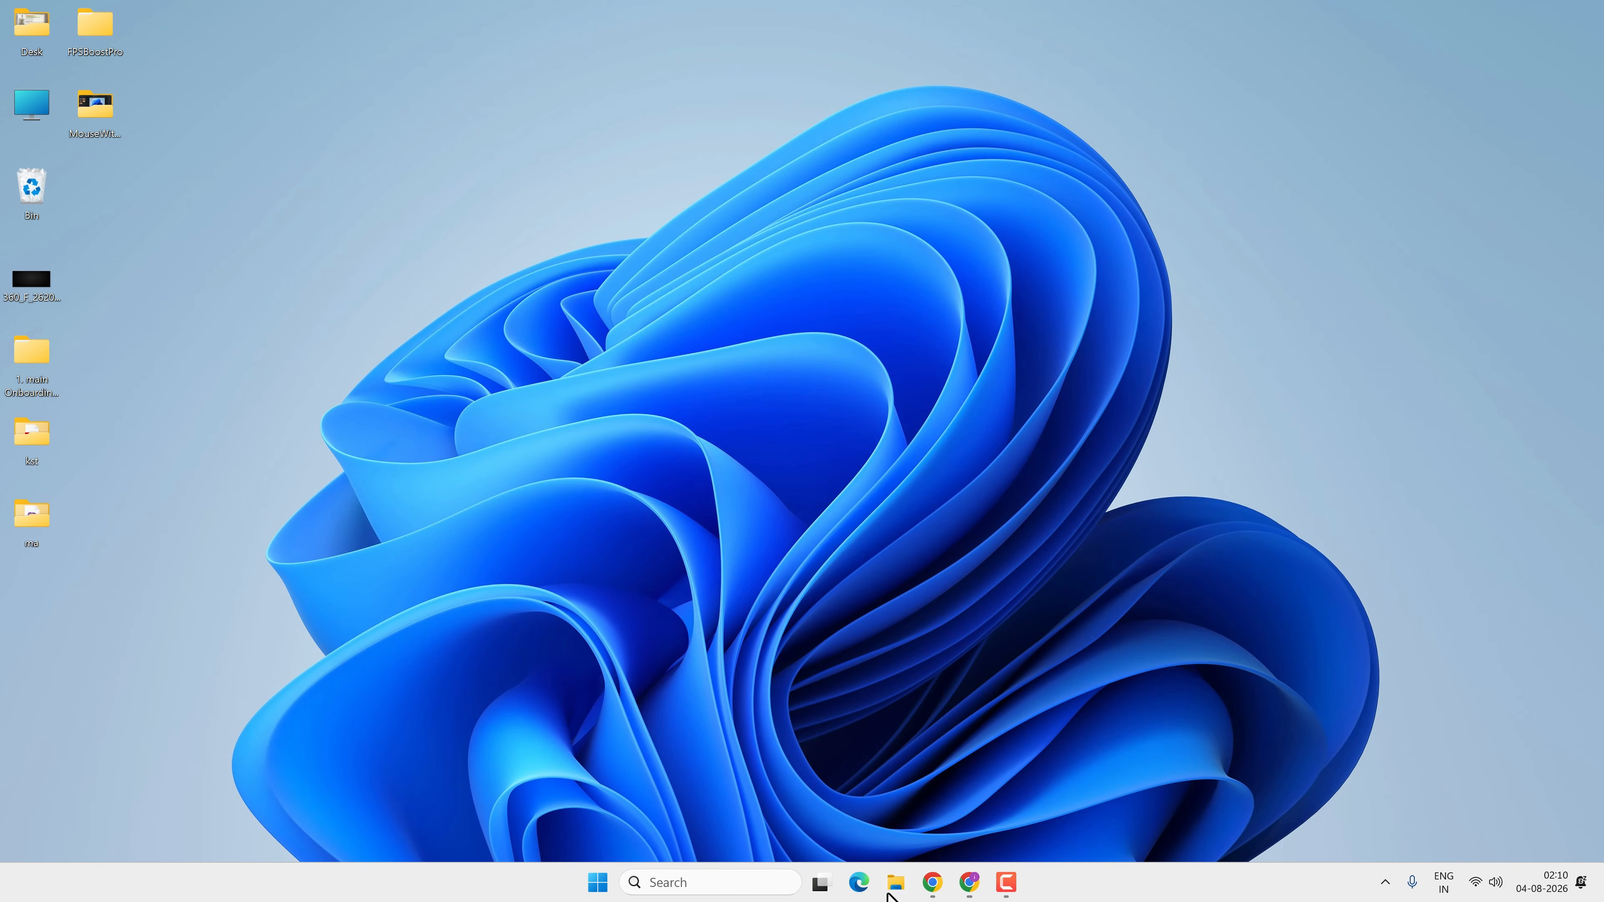
Open File Explorer and navigate to the SoftwareDistribution folder inside C:\Windows
click(891, 890)
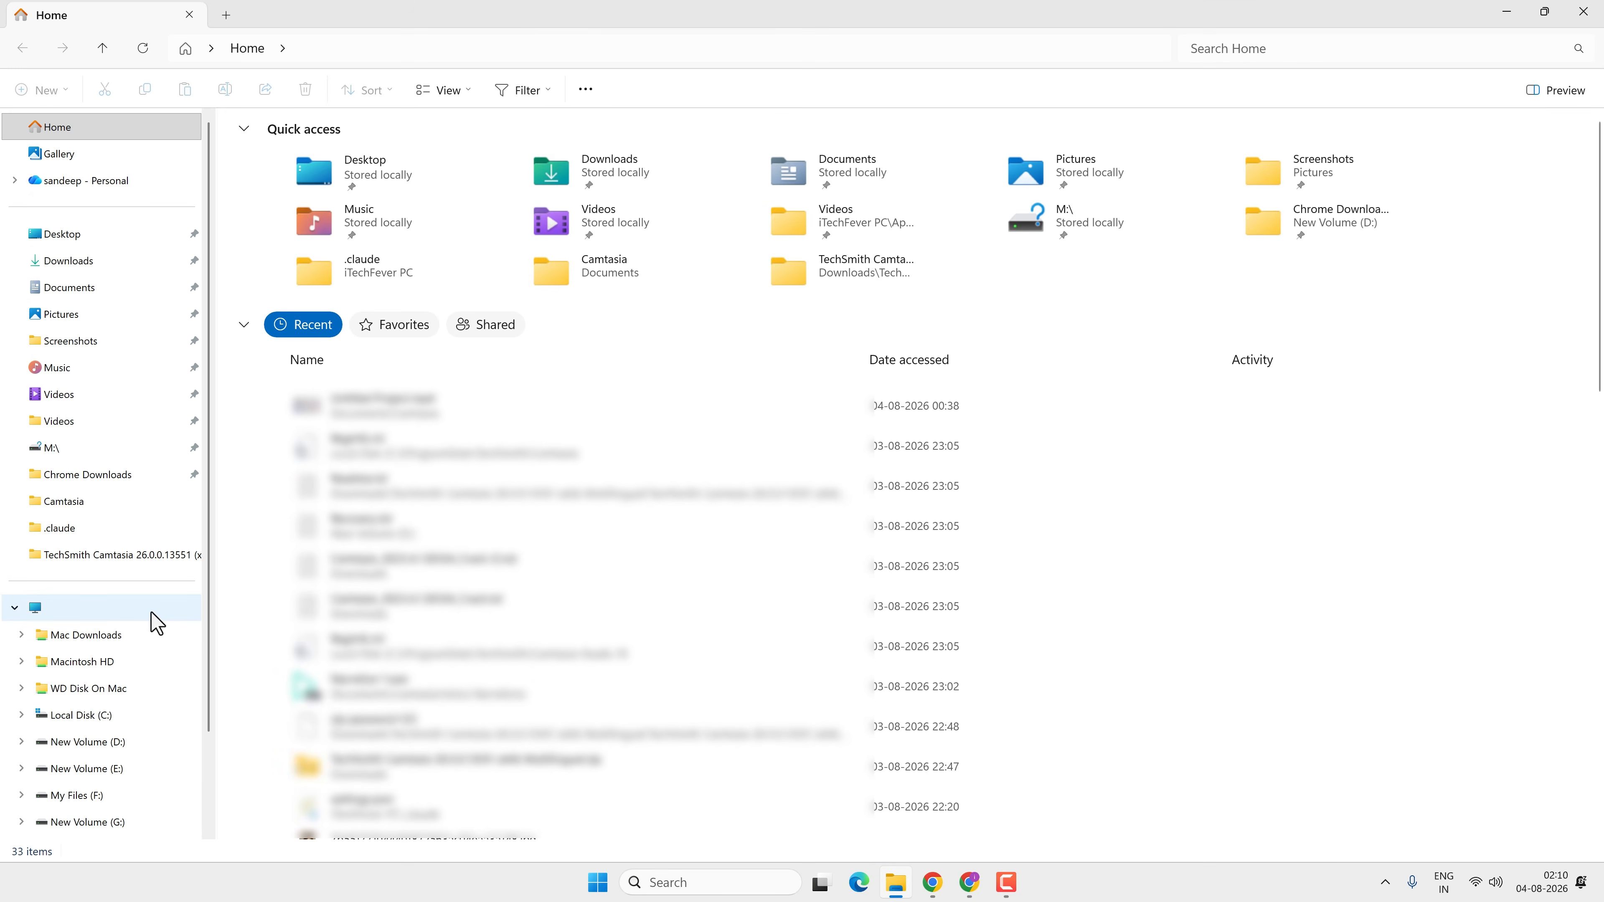
click(152, 613)
double_click(373, 161)
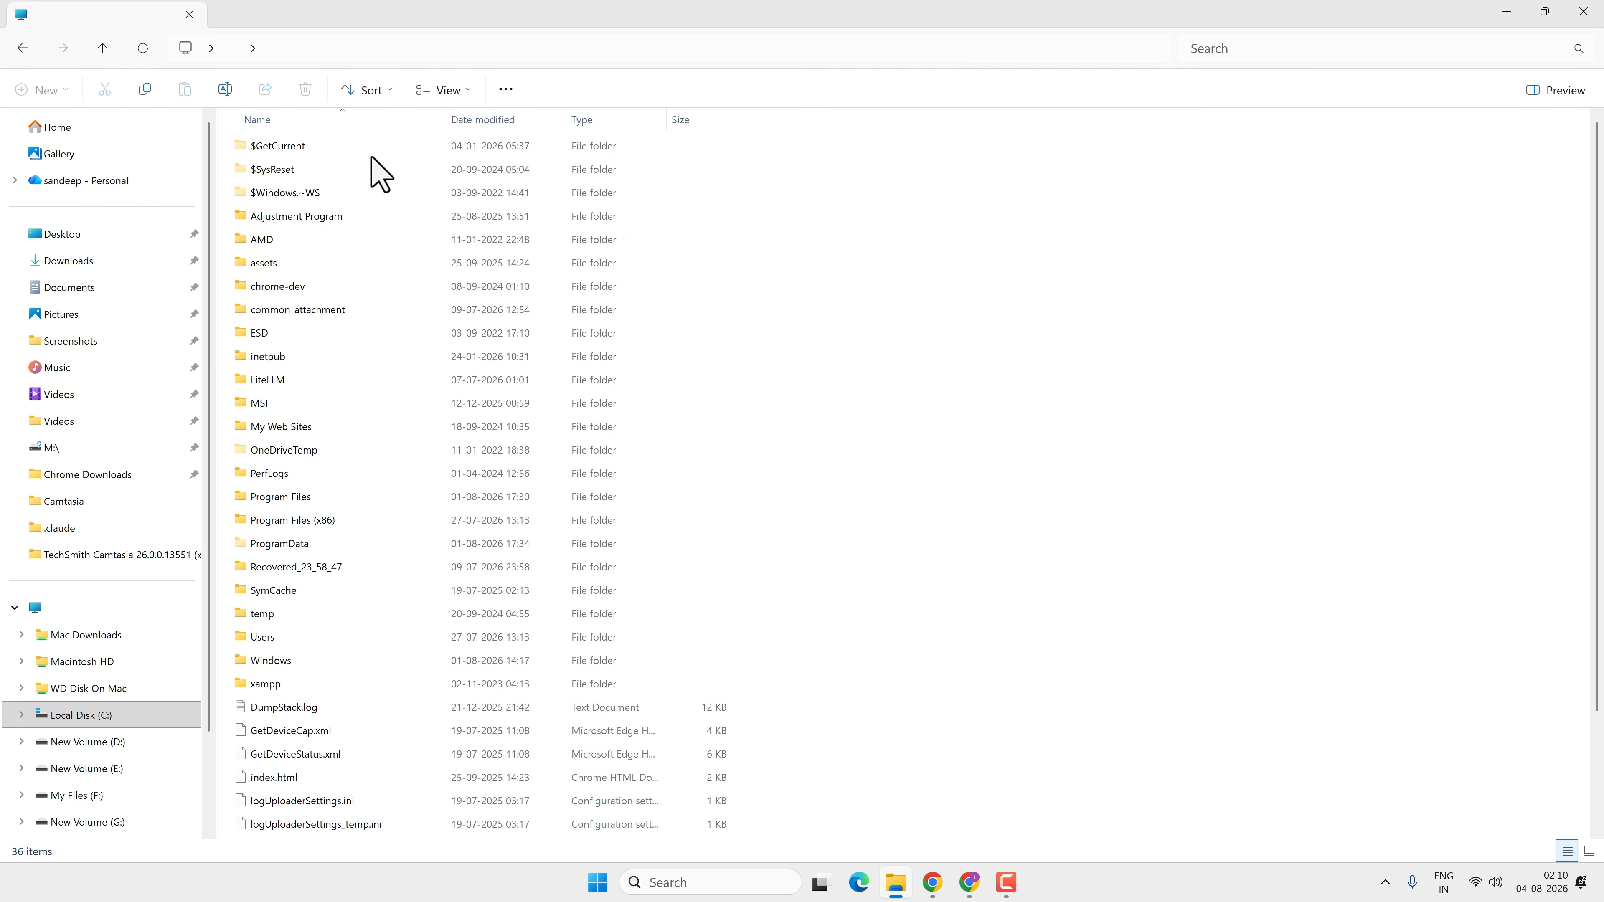
double_click(376, 662)
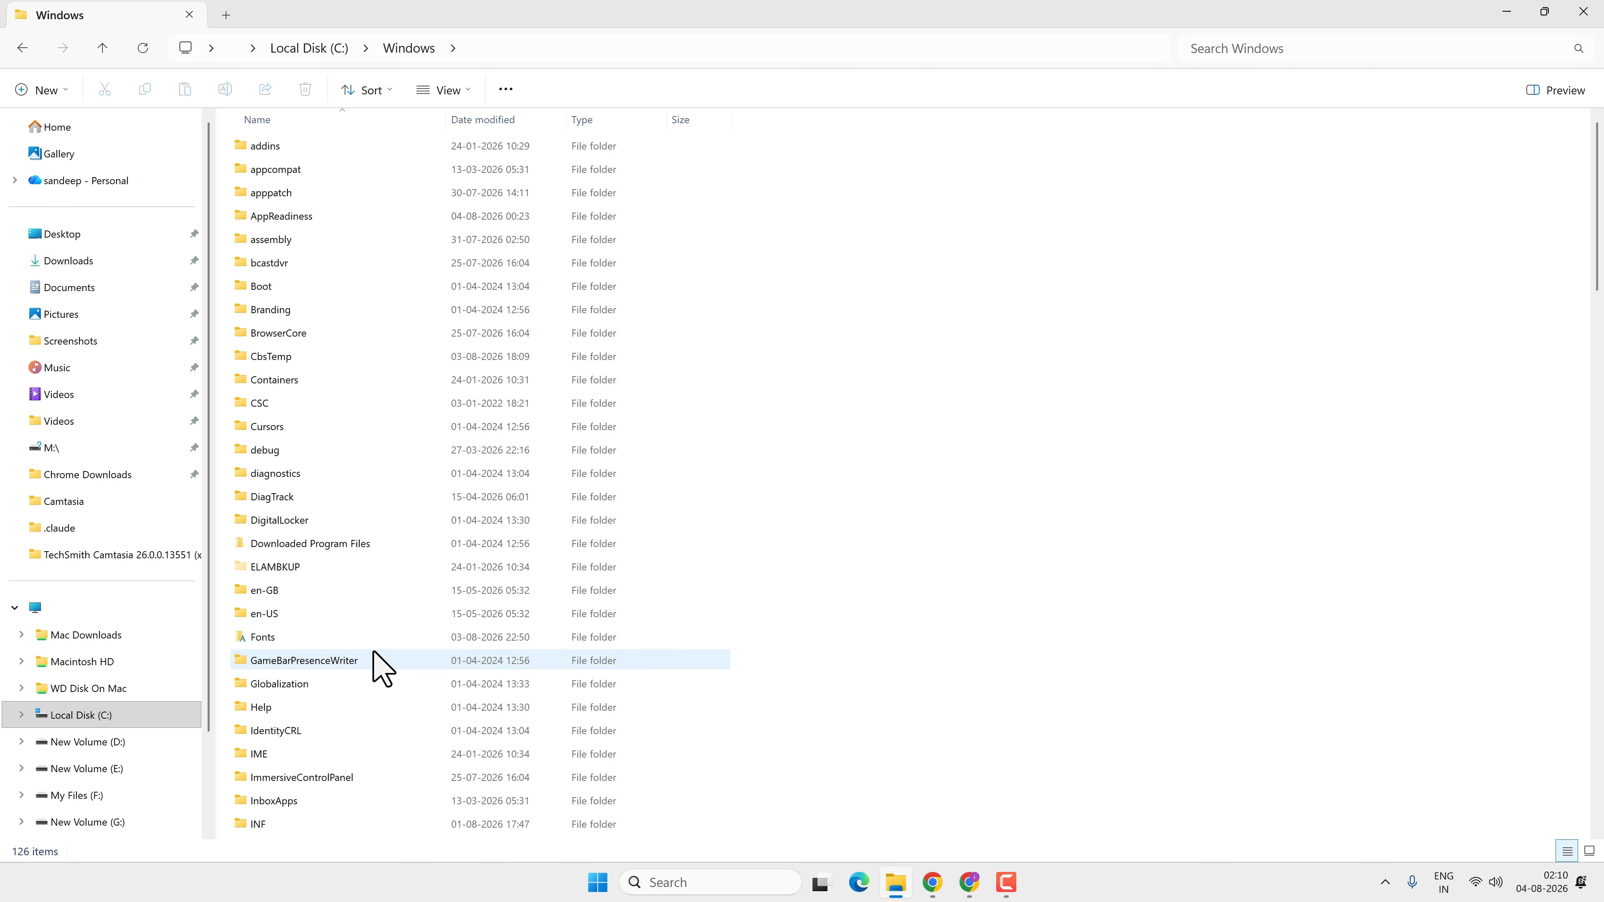
scroll(379, 660, down, 15)
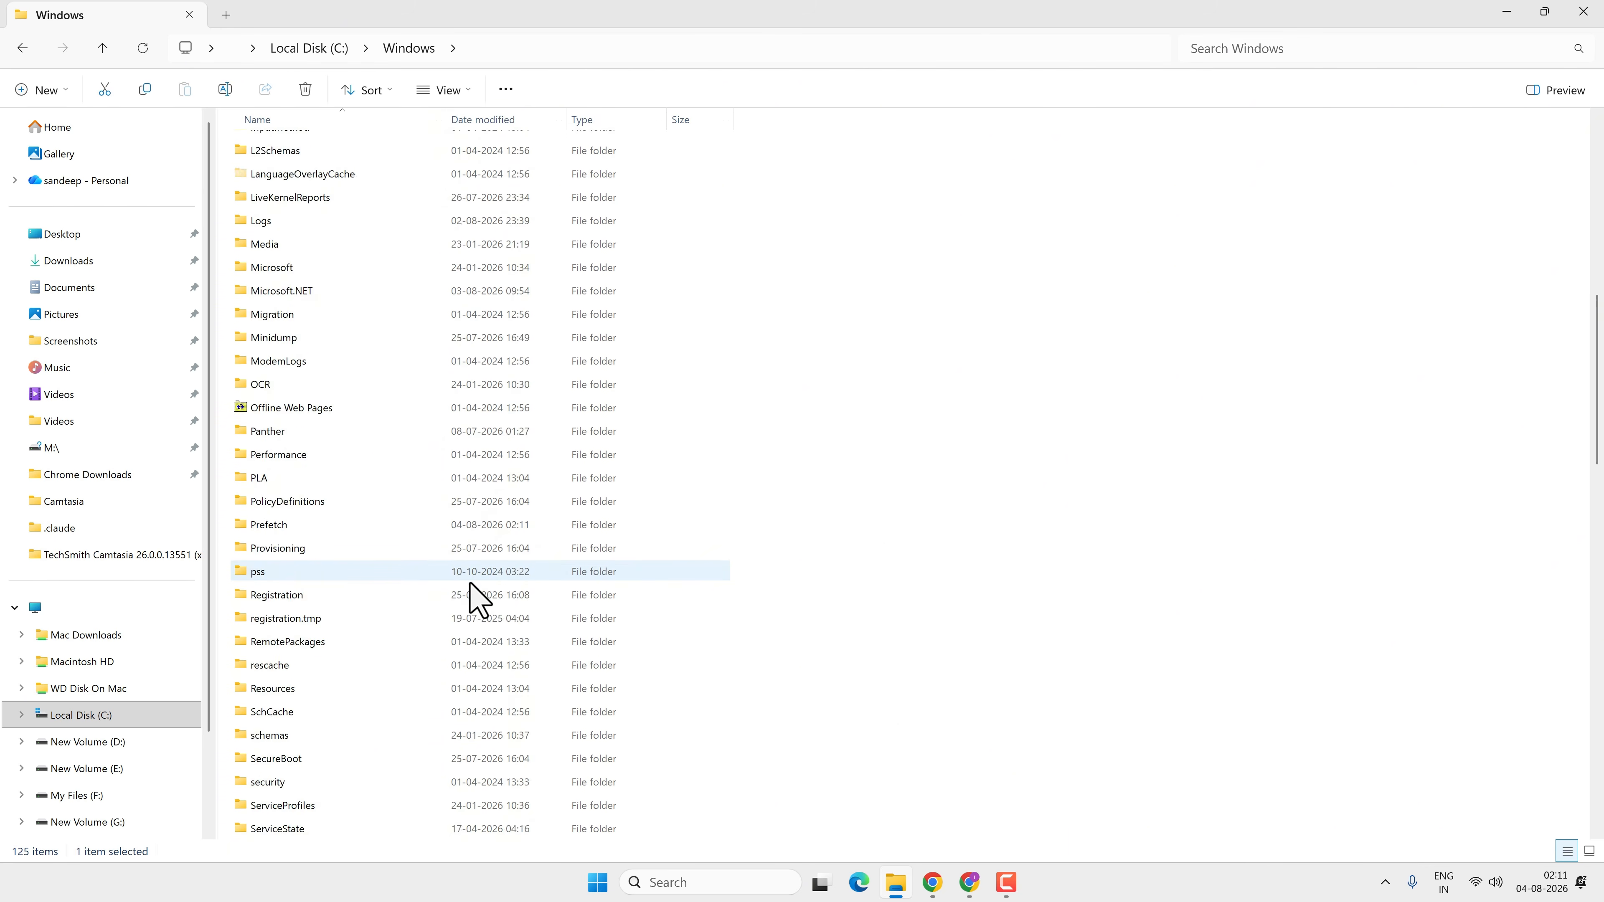
click(278, 576)
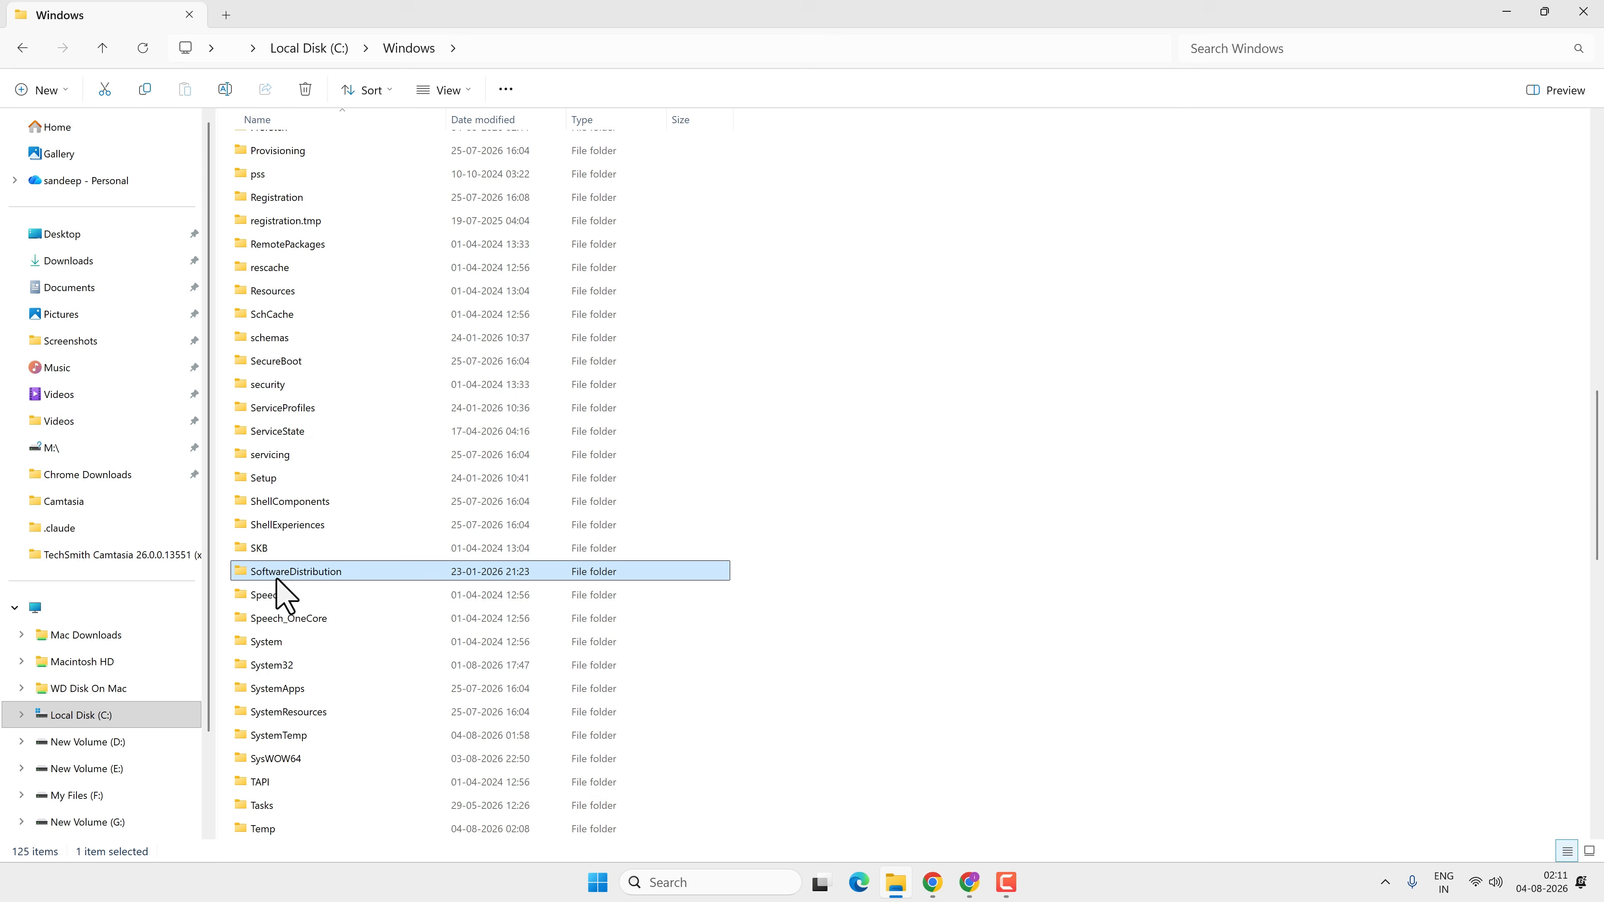
double_click(397, 576)
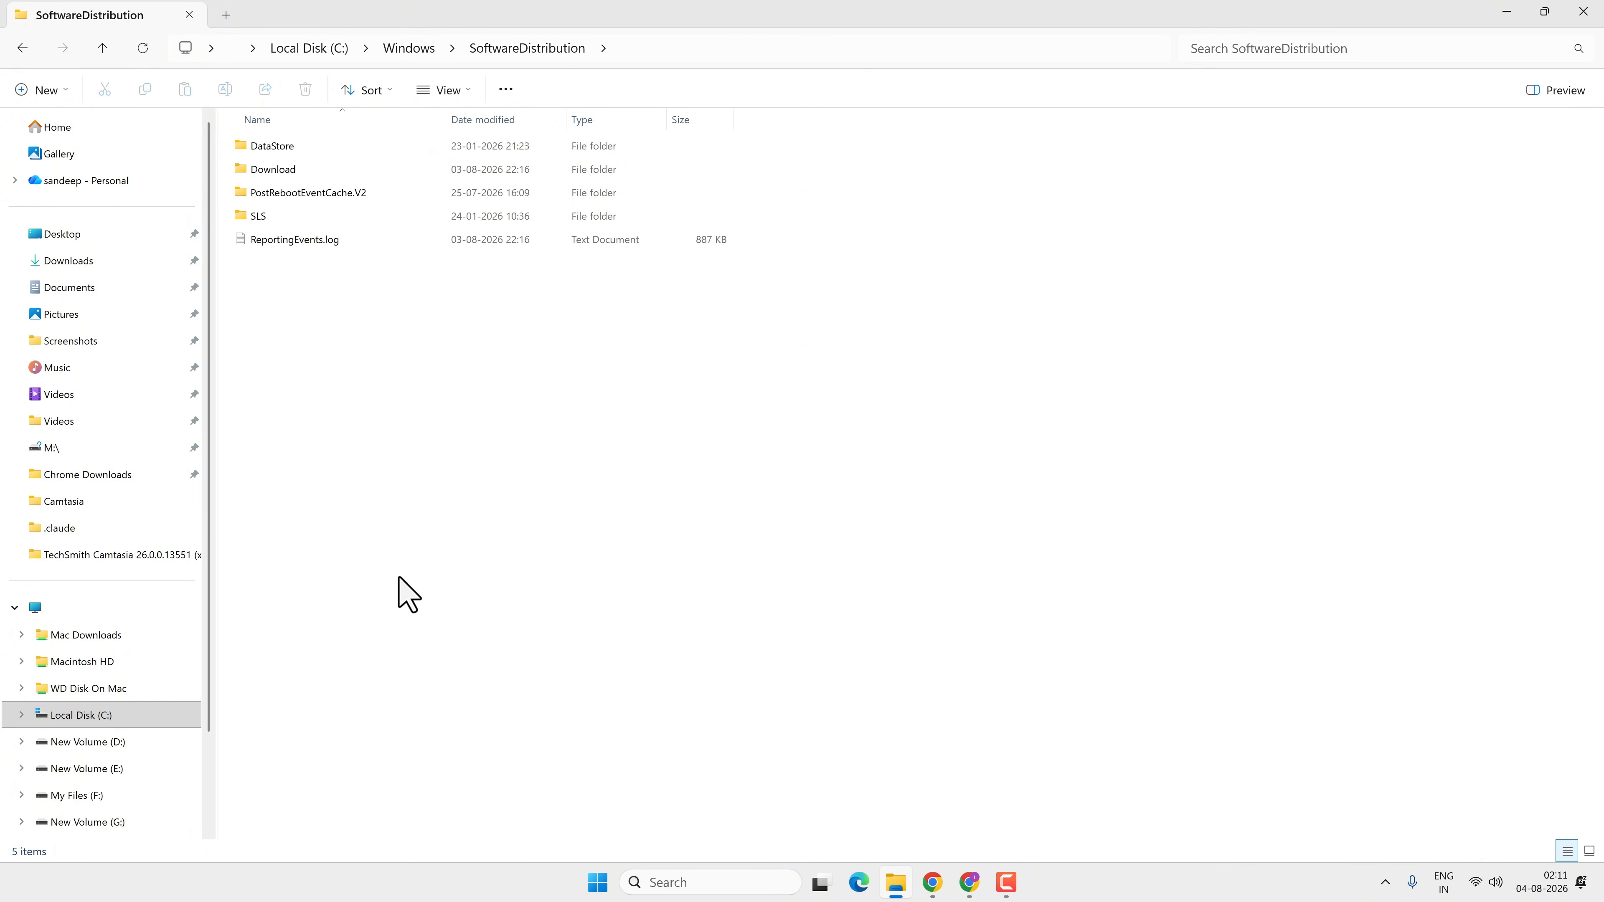
Select all items in the SoftwareDistribution folder and delete them, approving administrator permission
drag(407, 509, 351, 138)
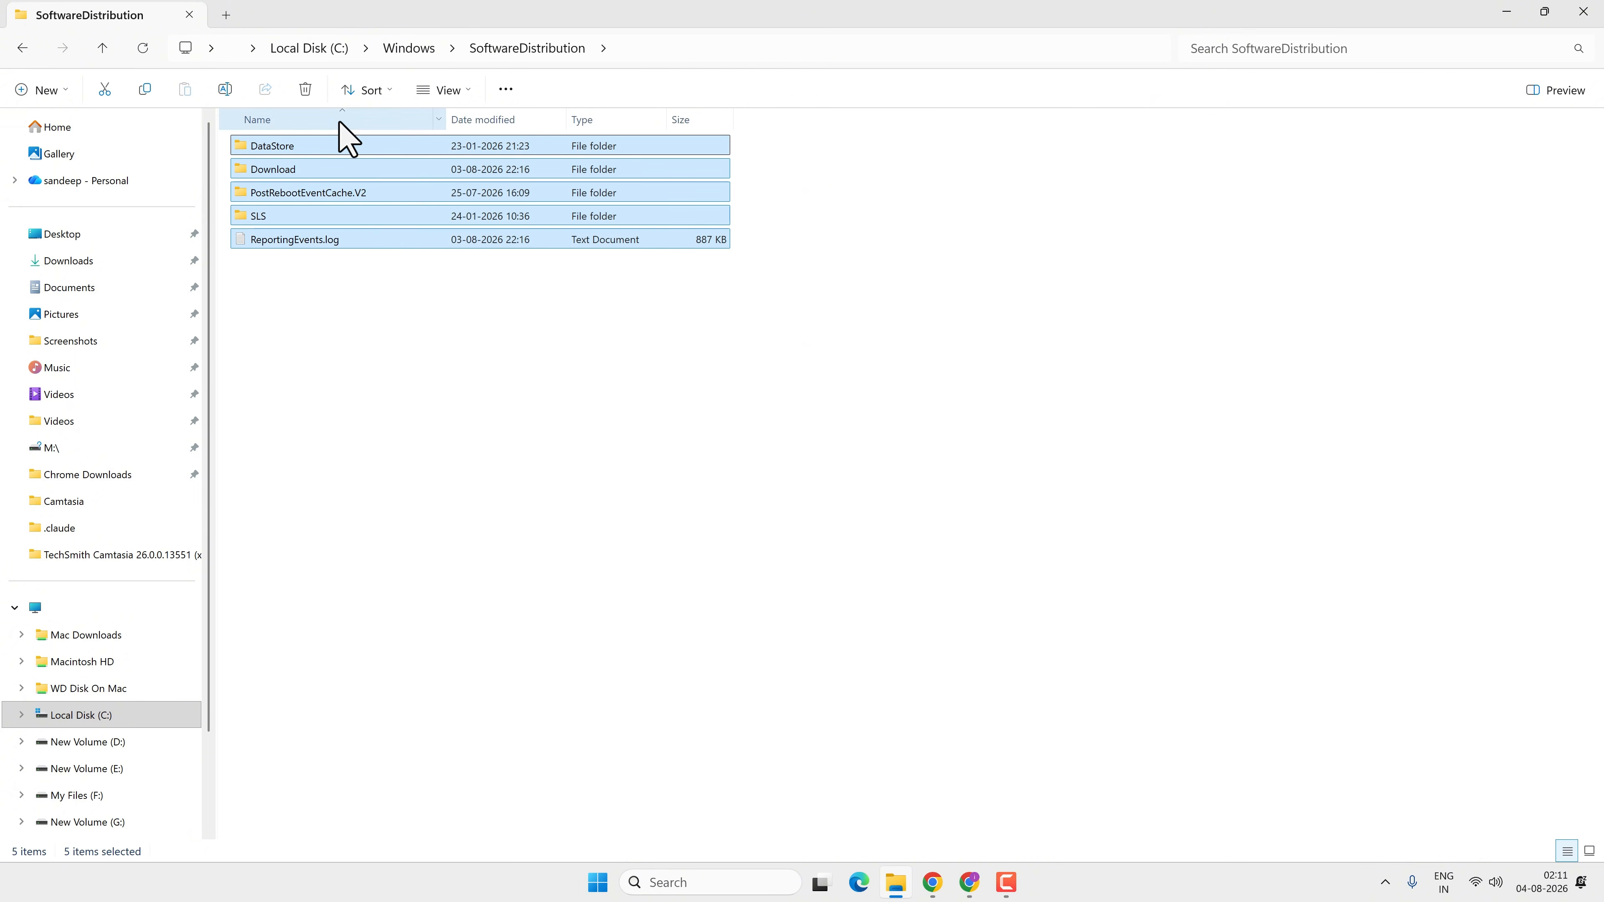
click(306, 90)
click(763, 478)
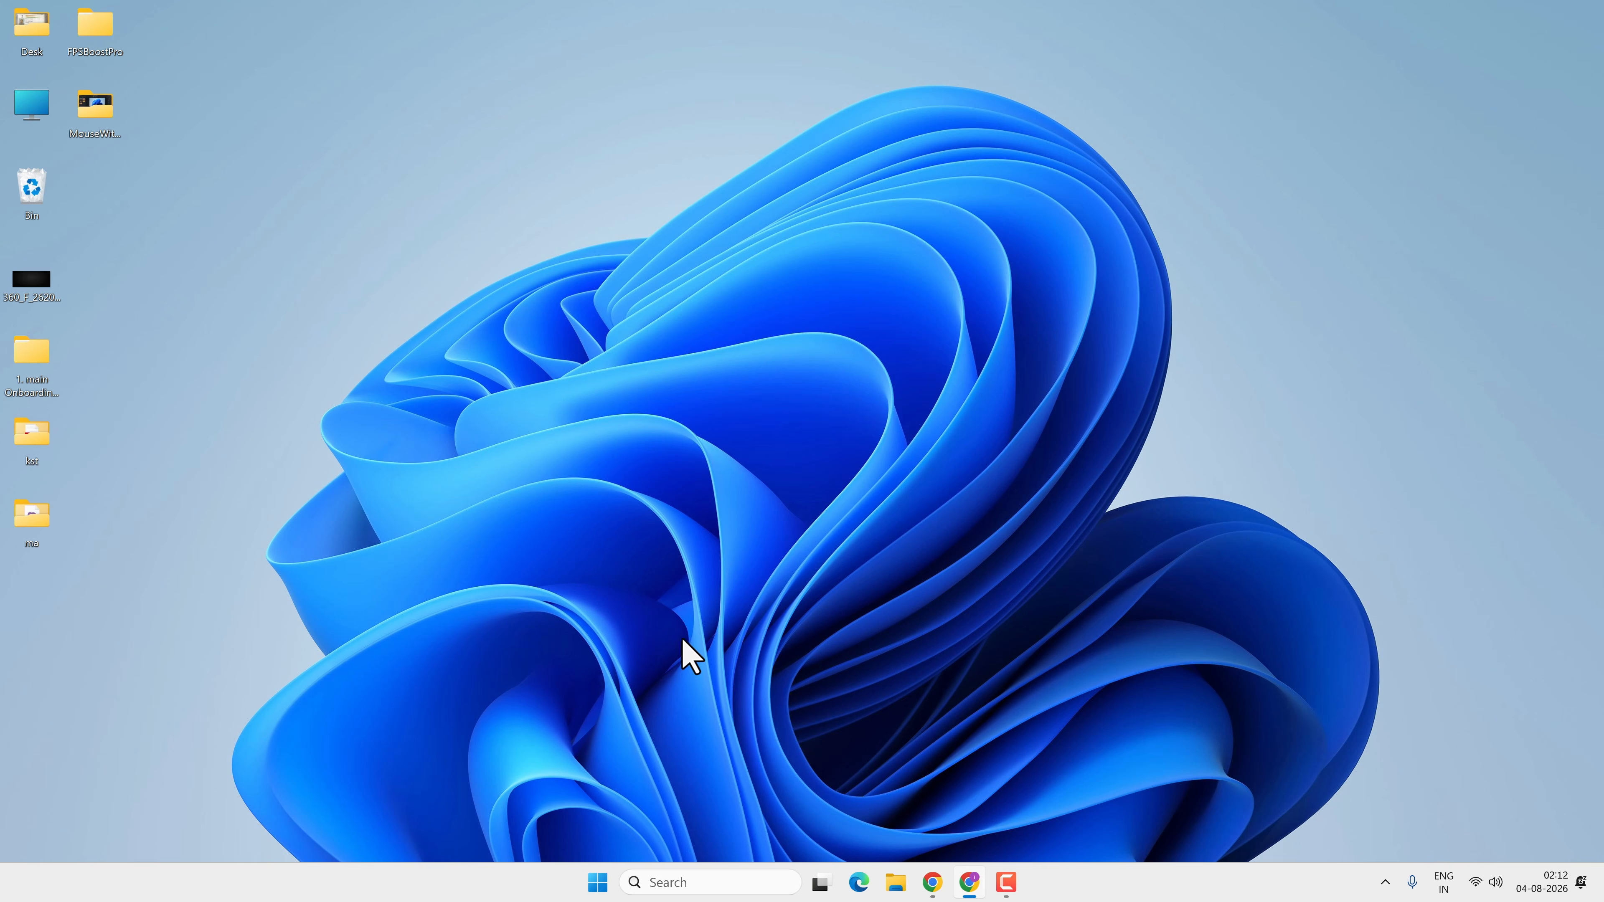
Open Settings and go to the Storage page under System
click(597, 883)
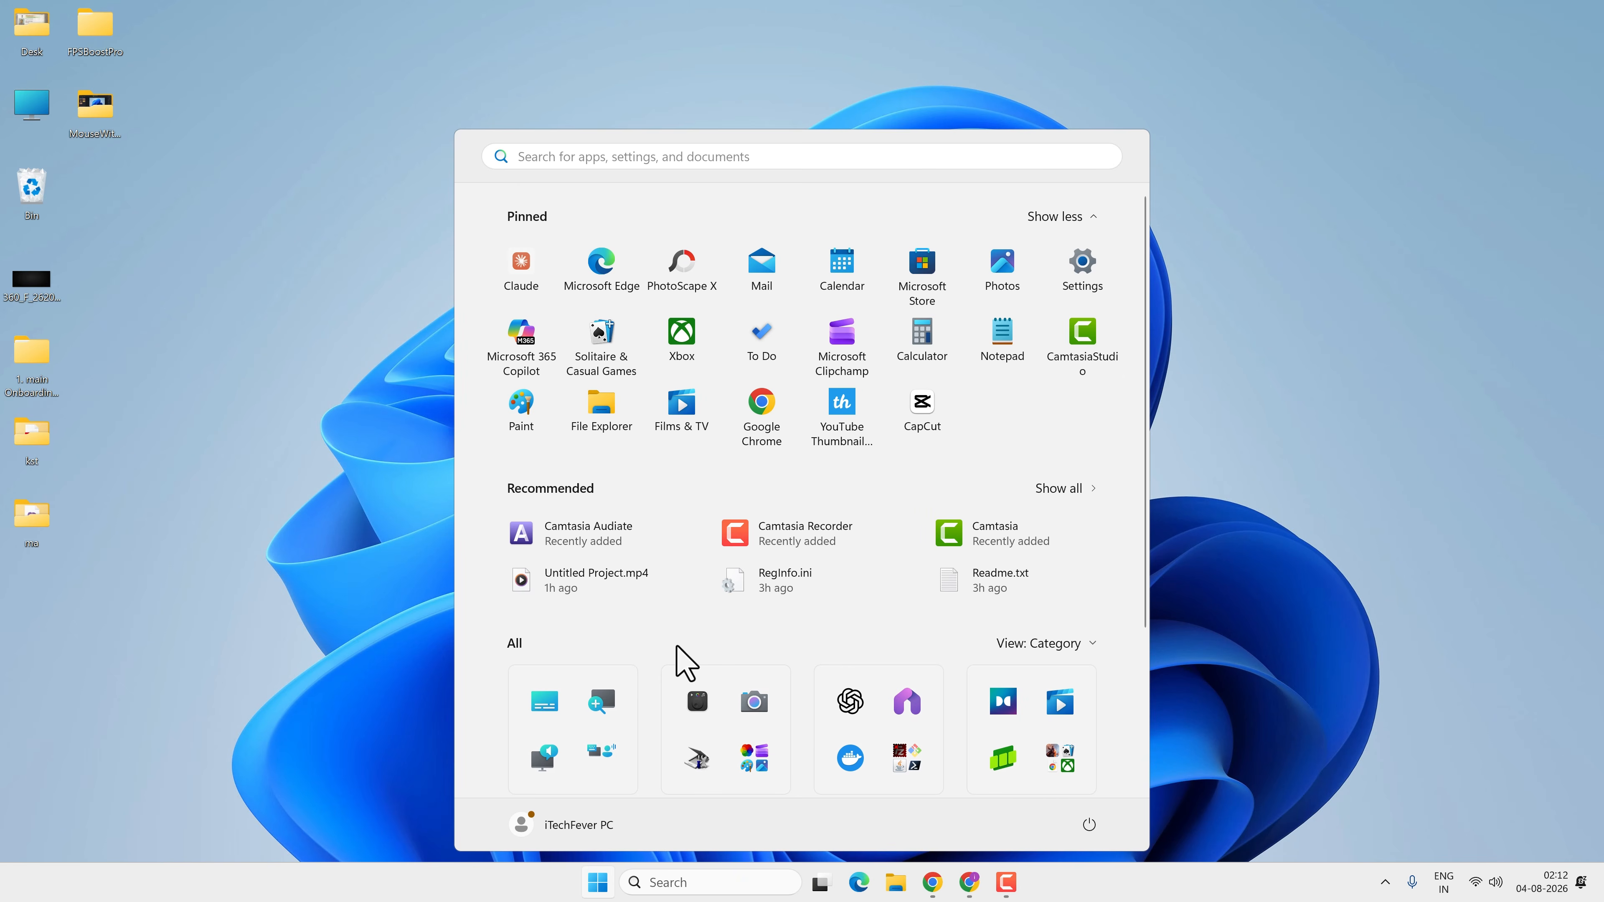
click(1110, 269)
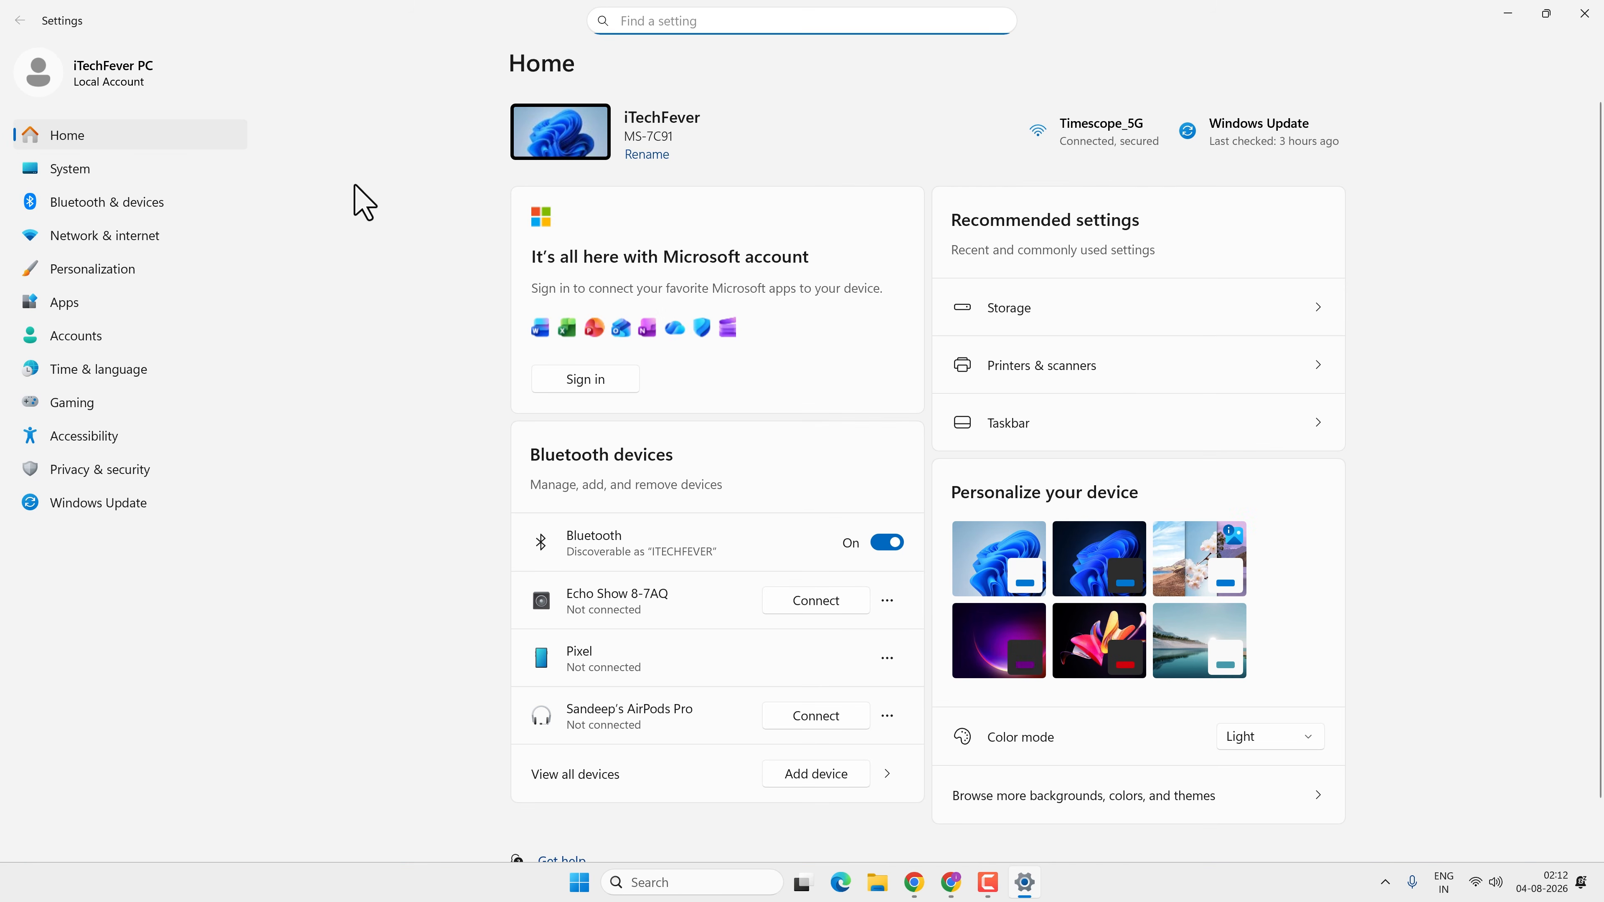
click(107, 170)
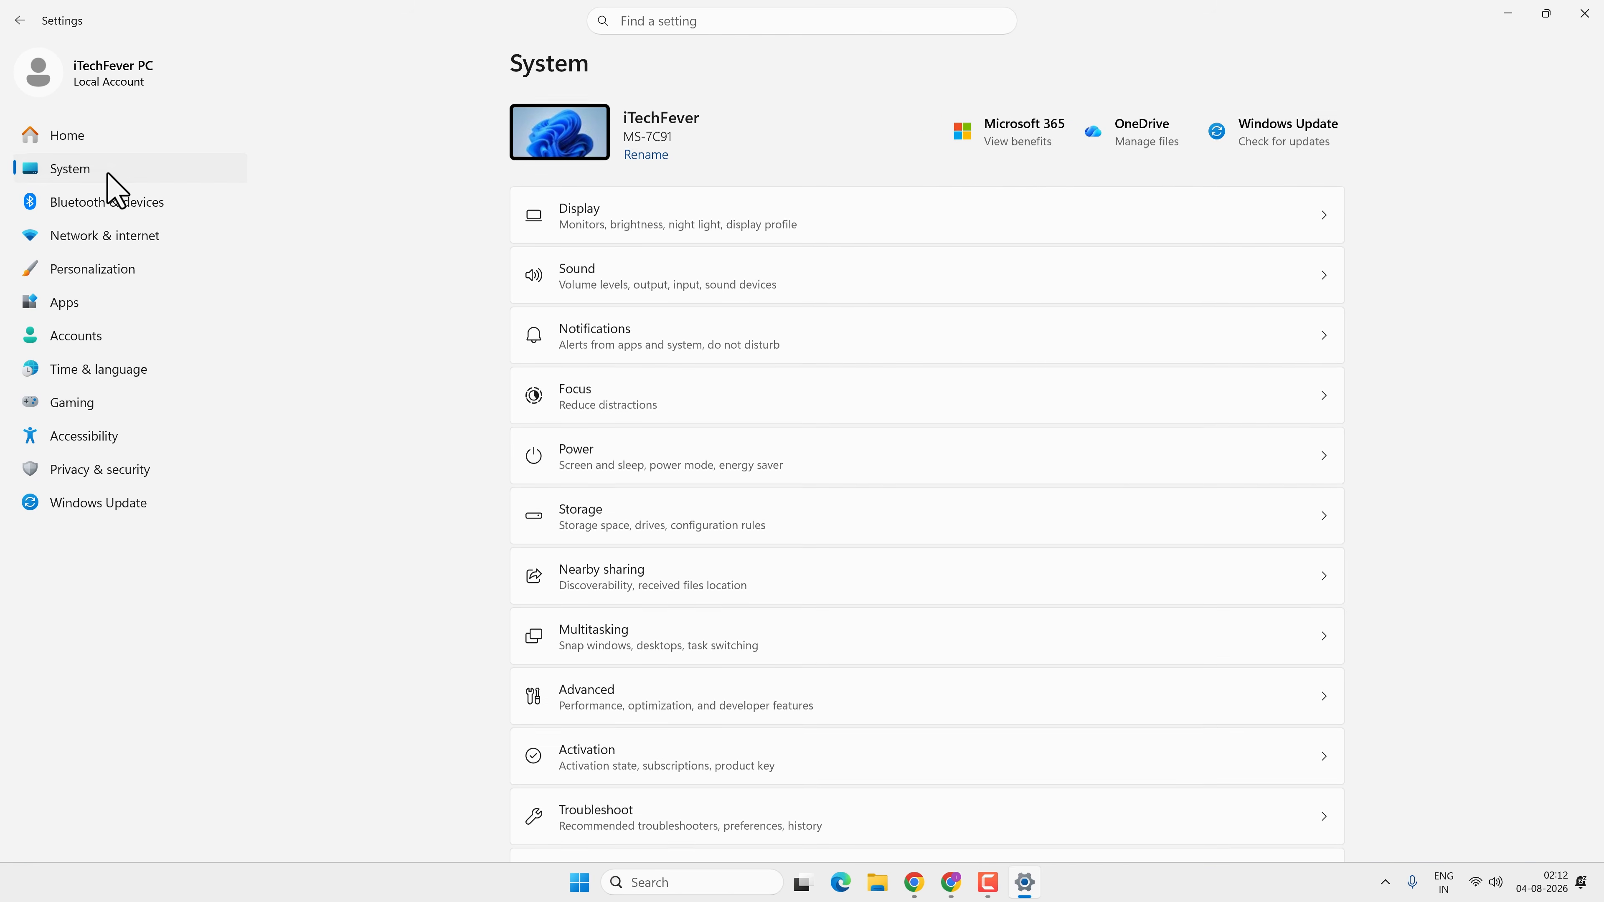
click(684, 519)
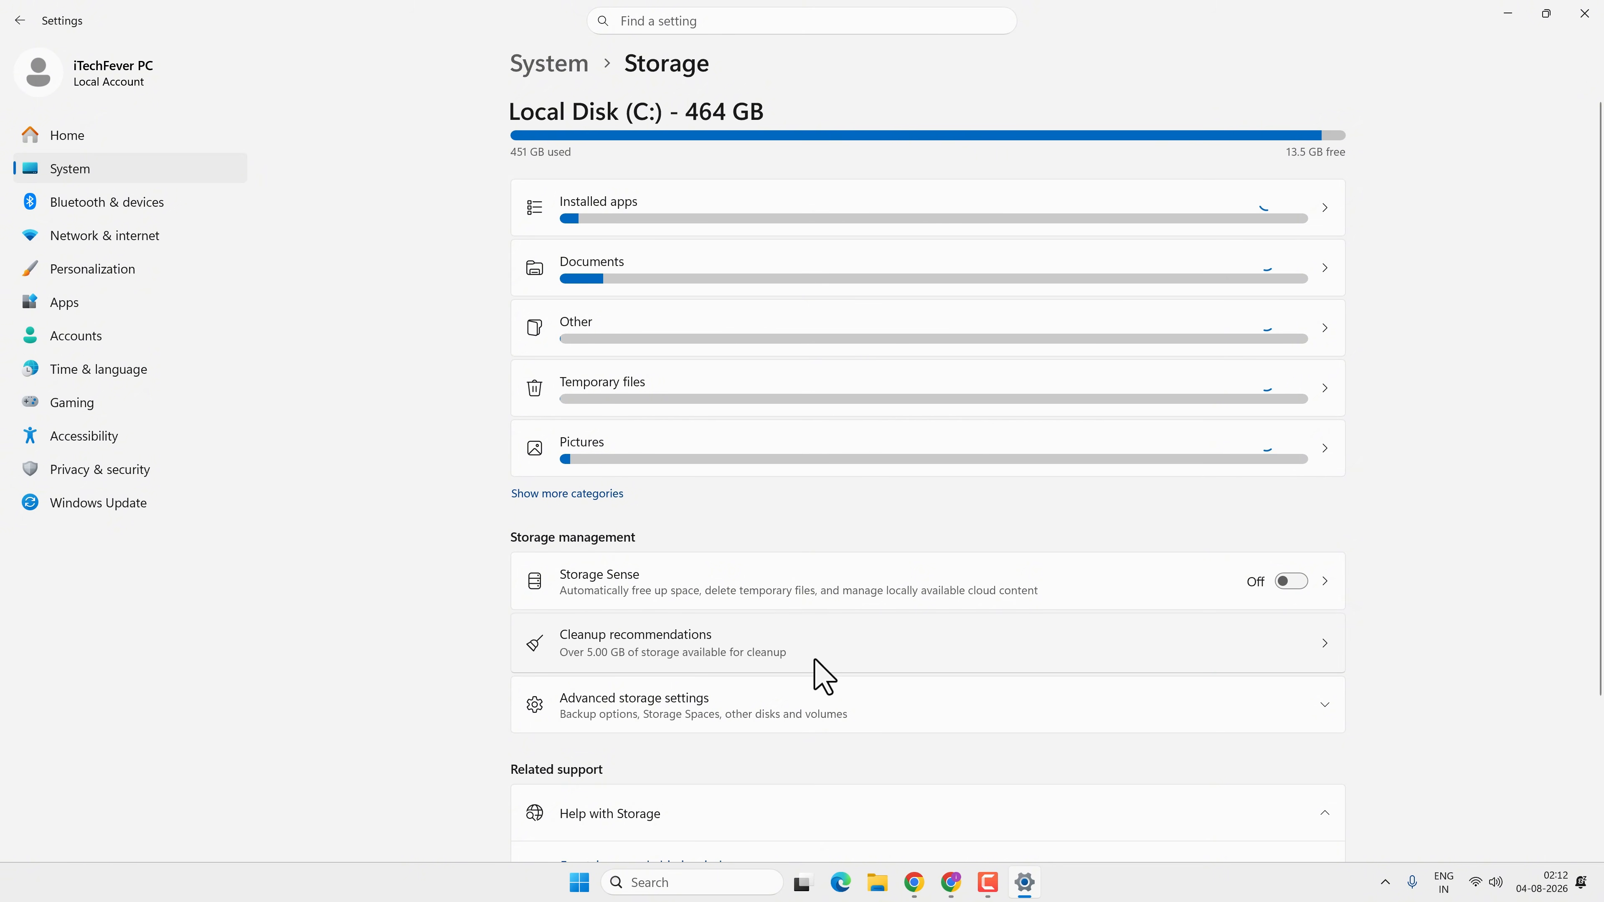
Open the cleanup recommendations, go to the advanced temporary files options and include system files in the scan
click(814, 659)
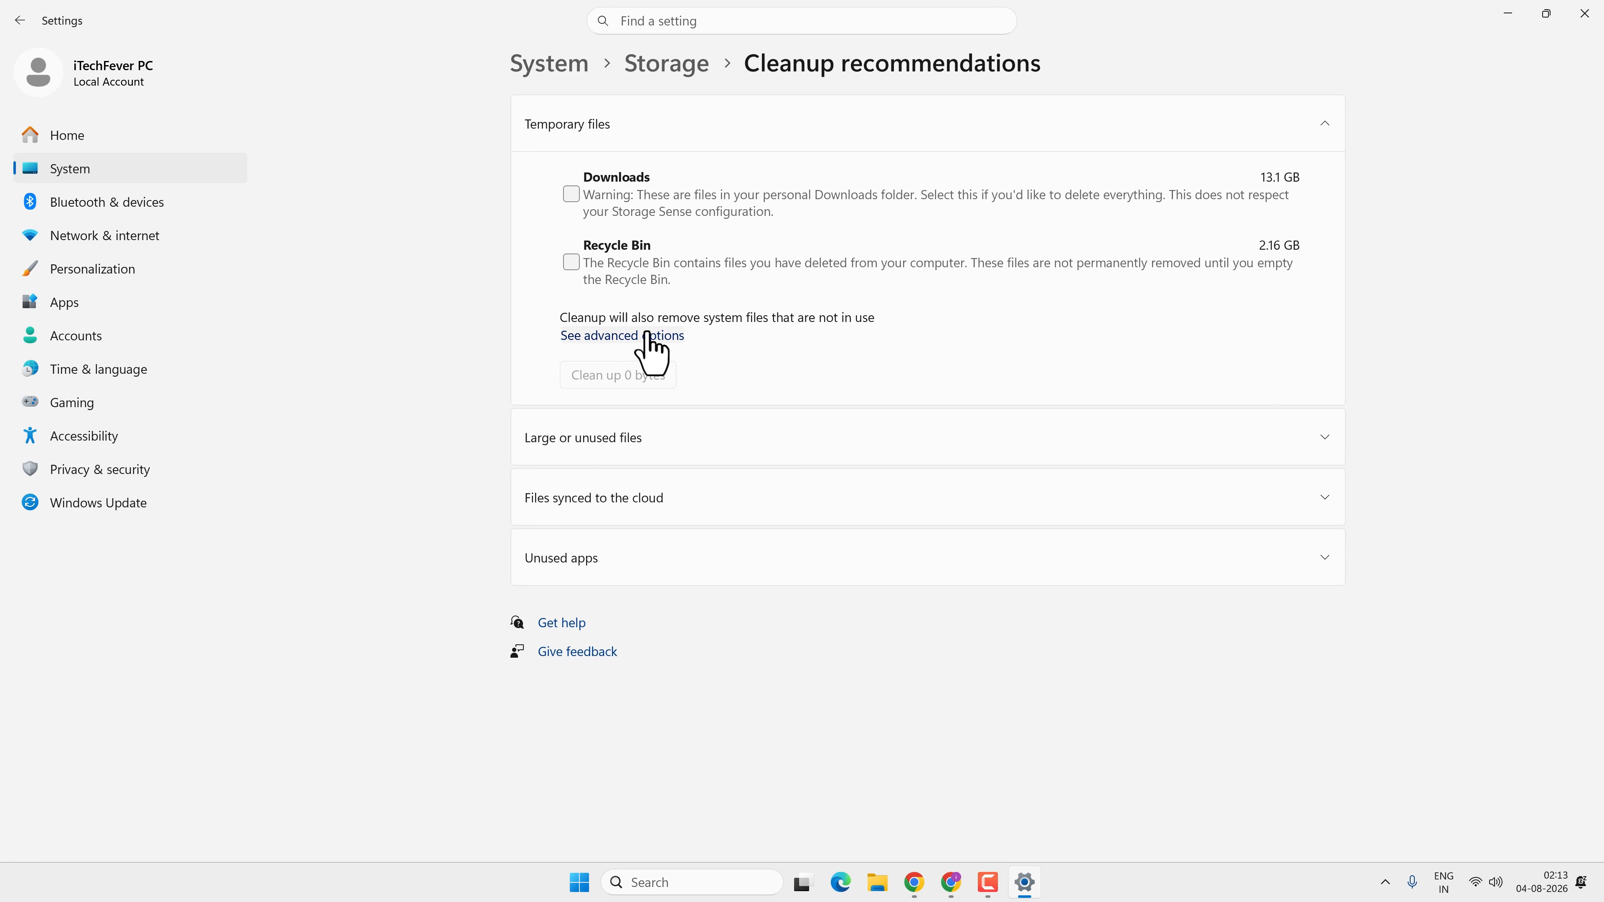
click(646, 336)
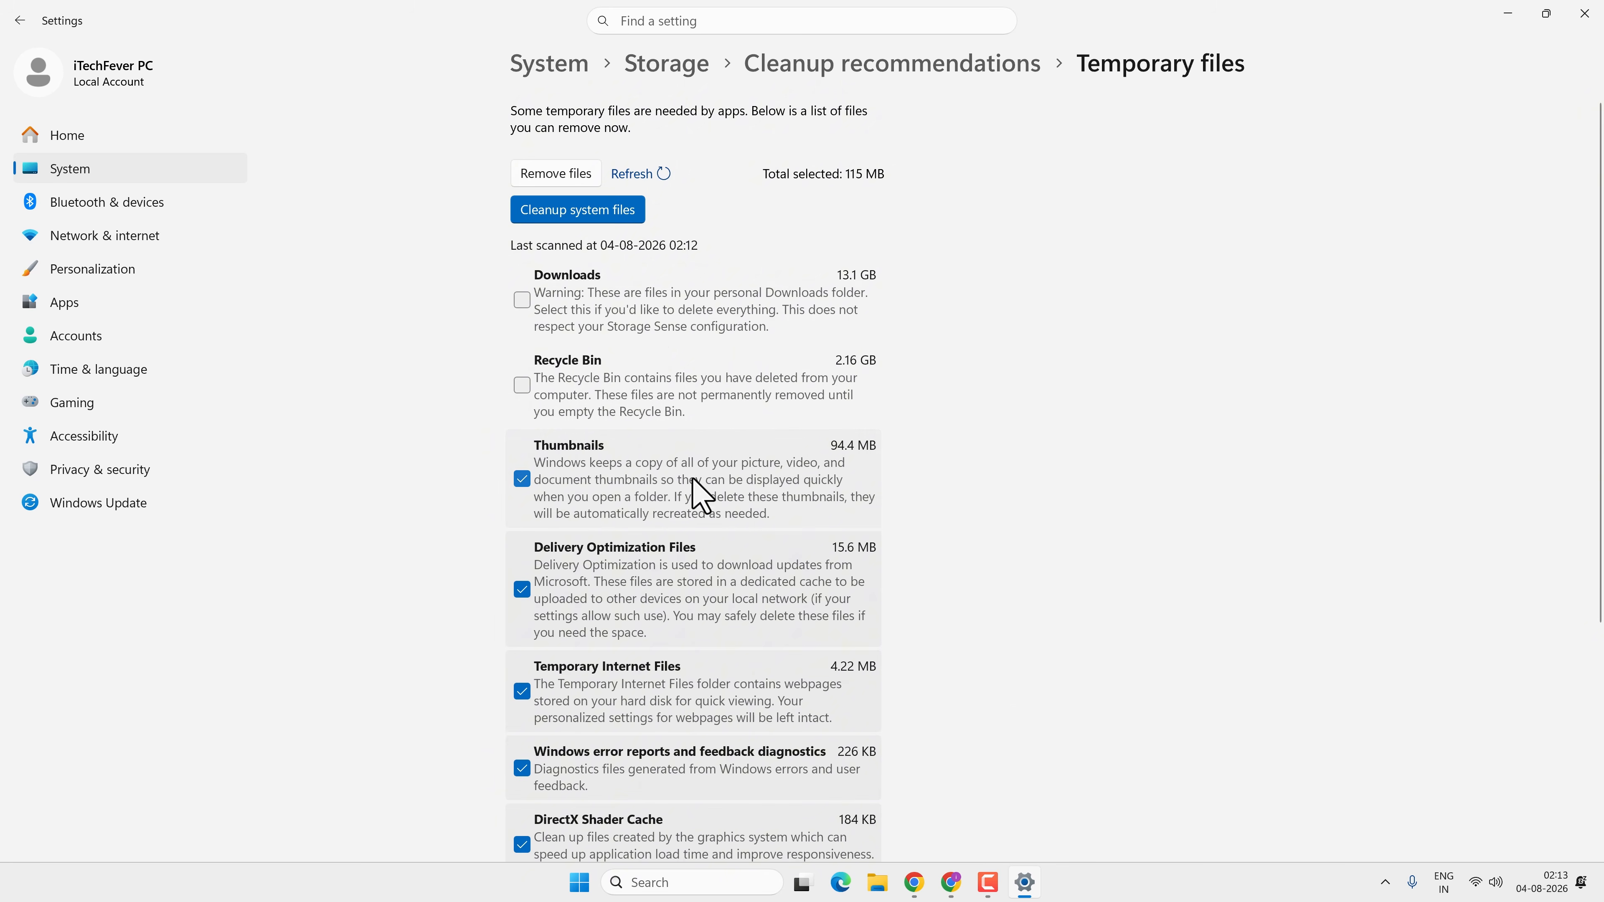
scroll(705, 578, down, 3)
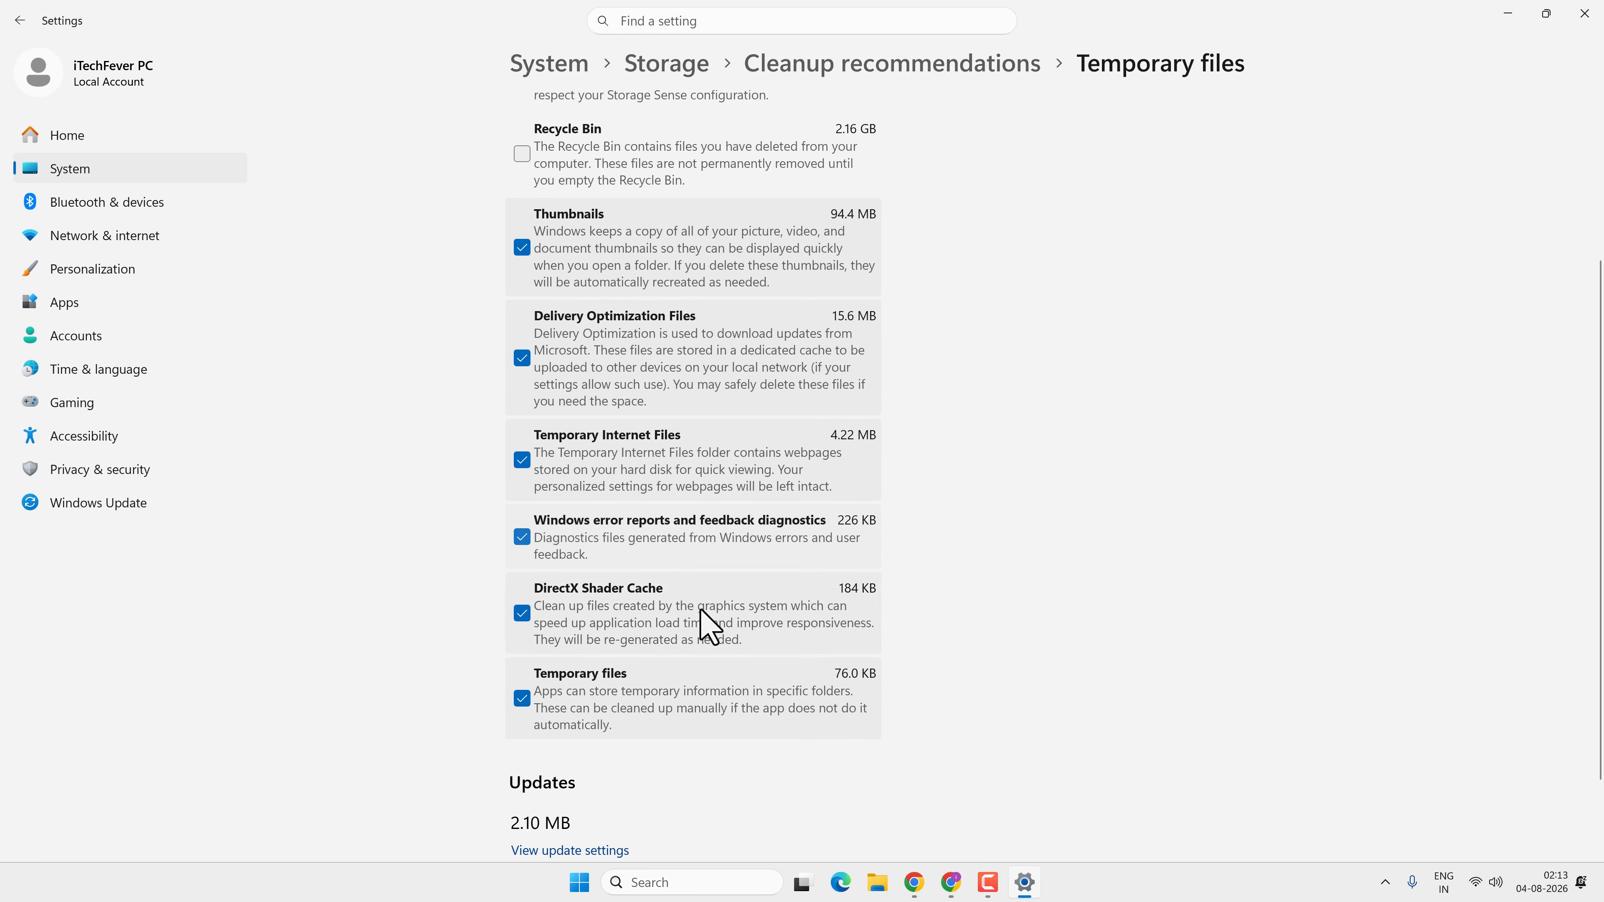
scroll(710, 629, up, 3)
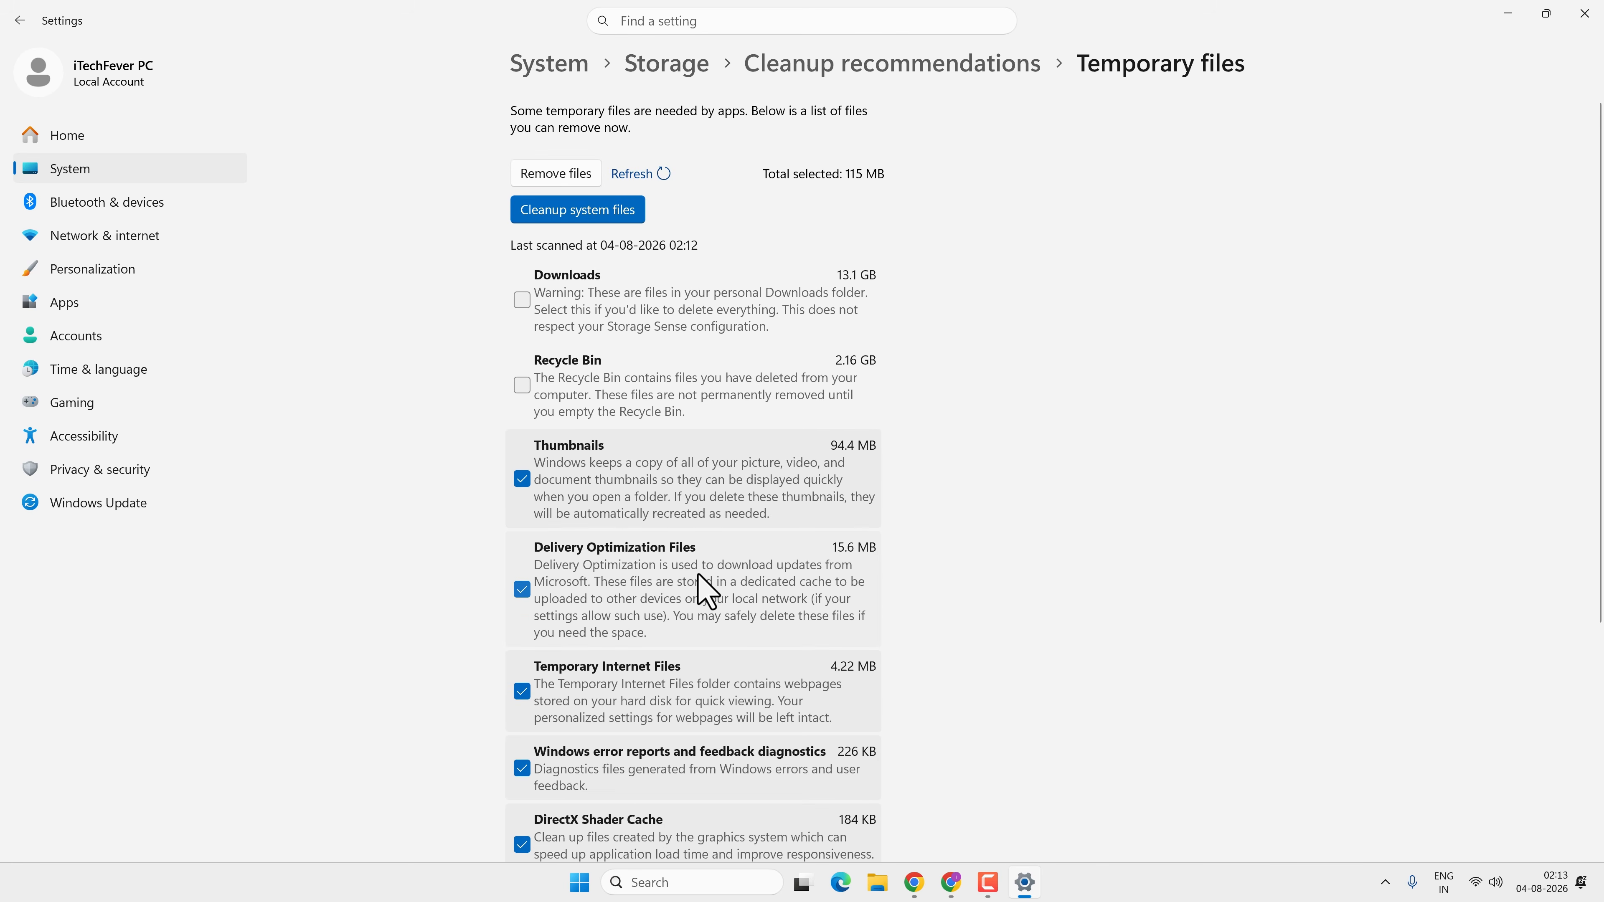
click(608, 211)
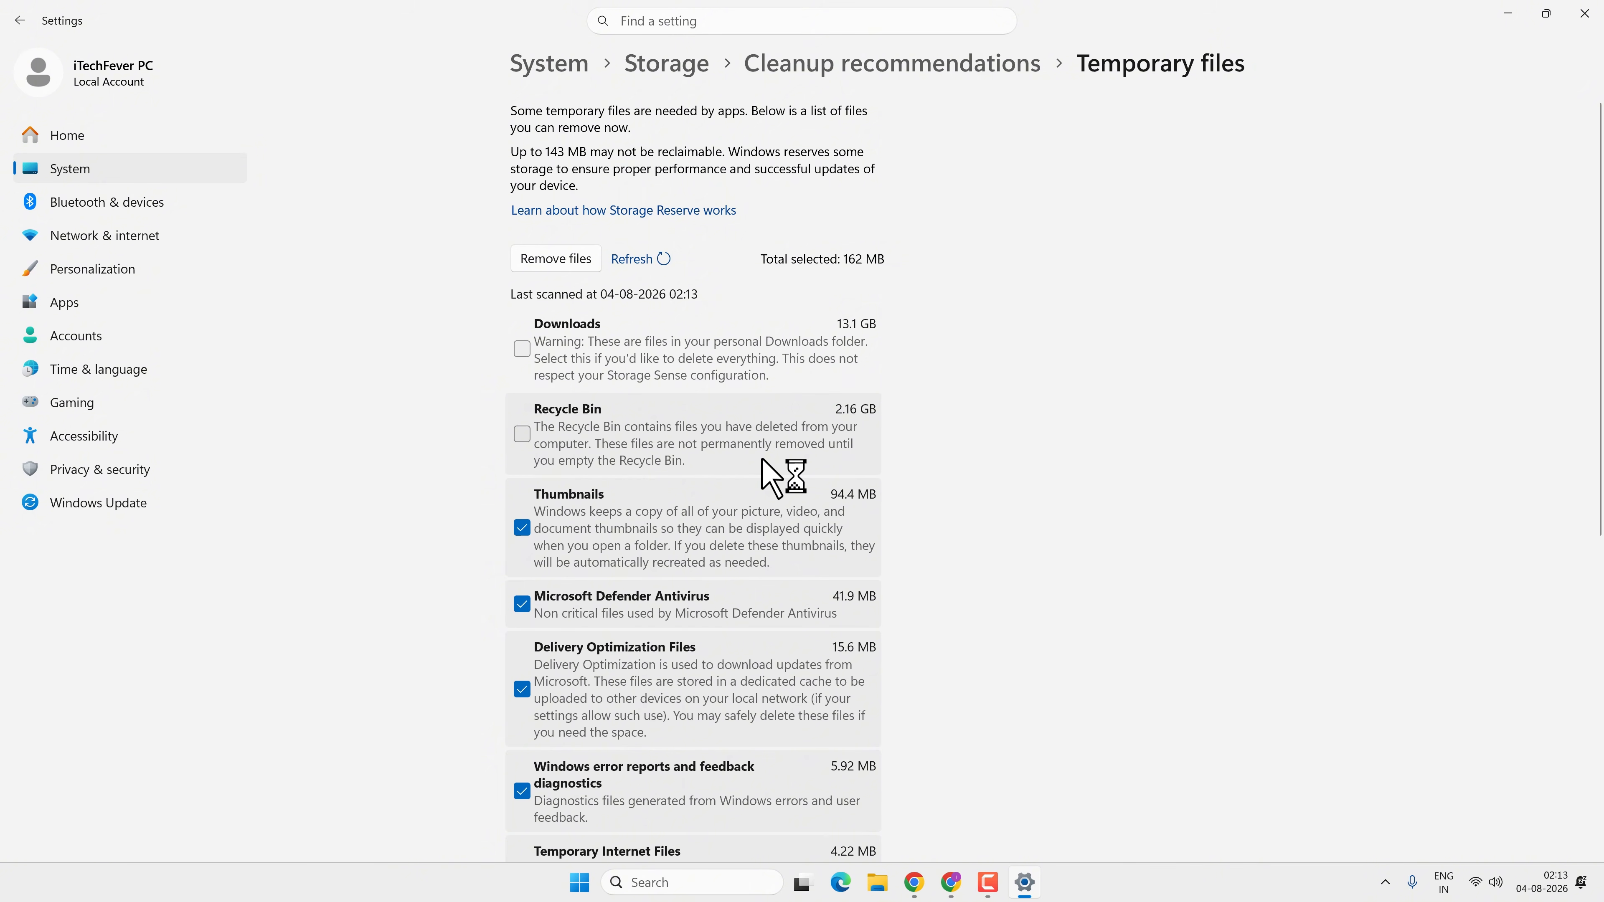
Remove the selected temporary files, confirming their permanent deletion
scroll(762, 464, down, 5)
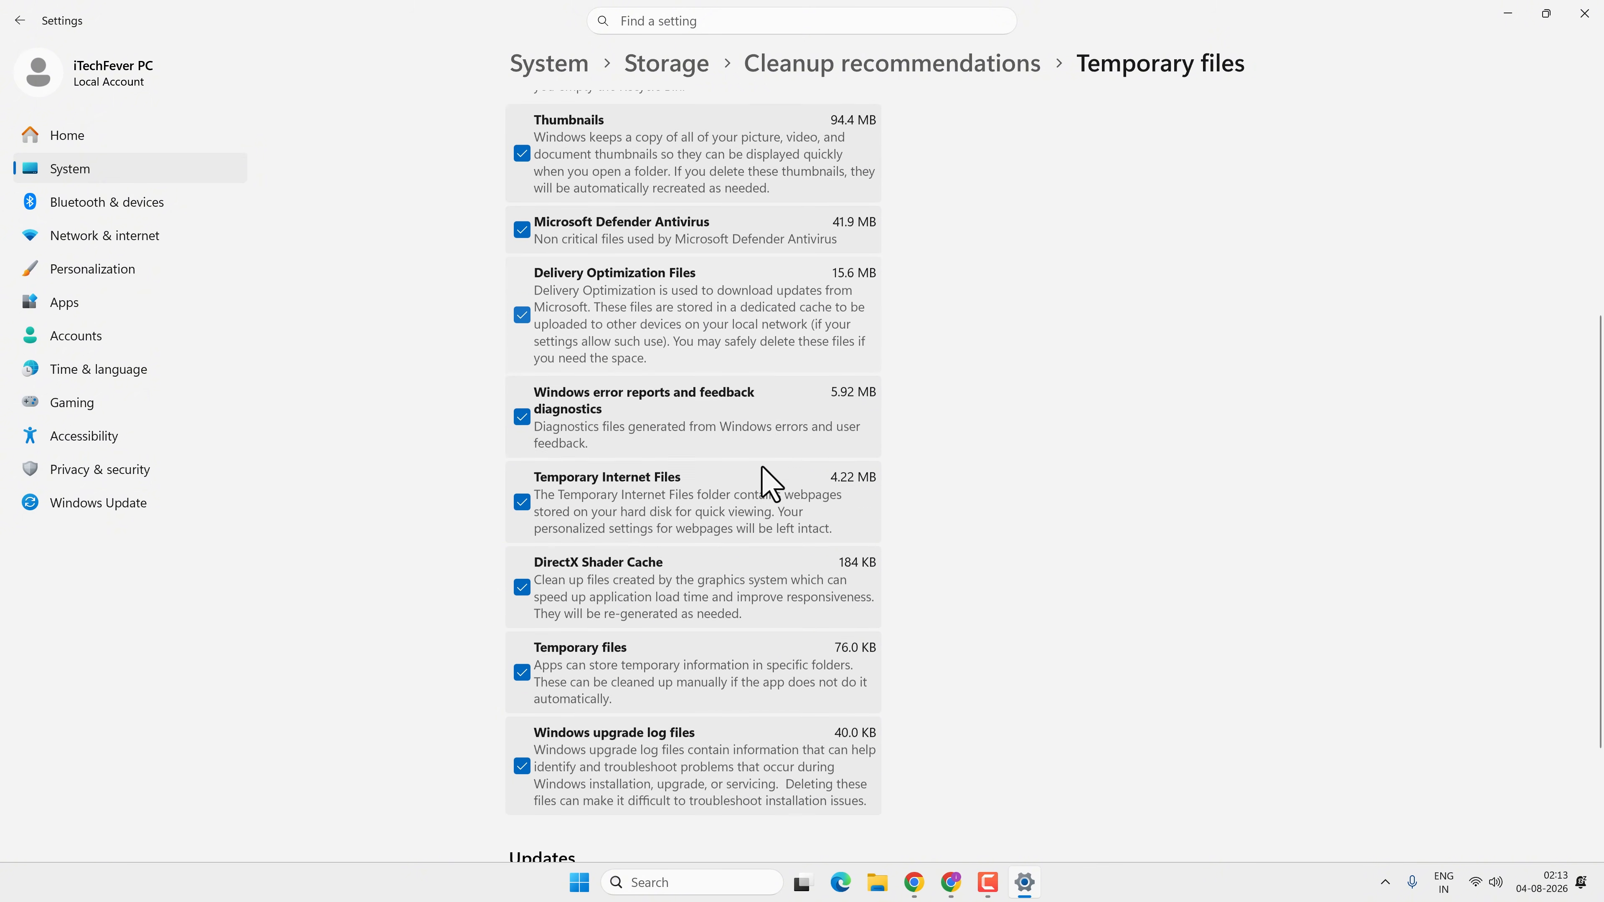
scroll(763, 474, up, 5)
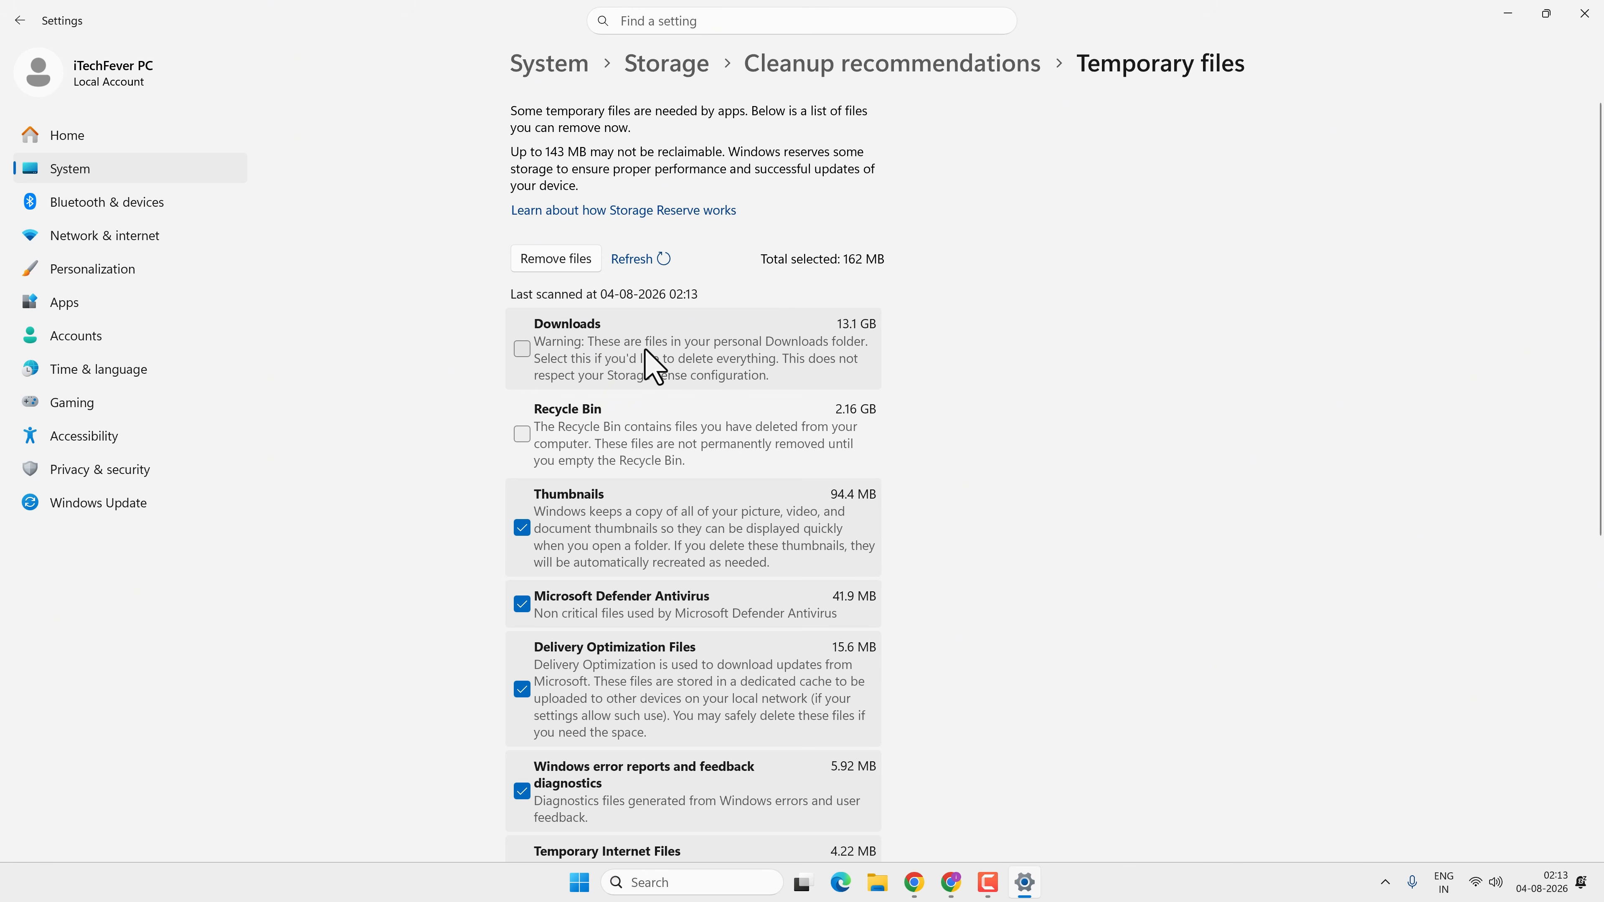
click(555, 259)
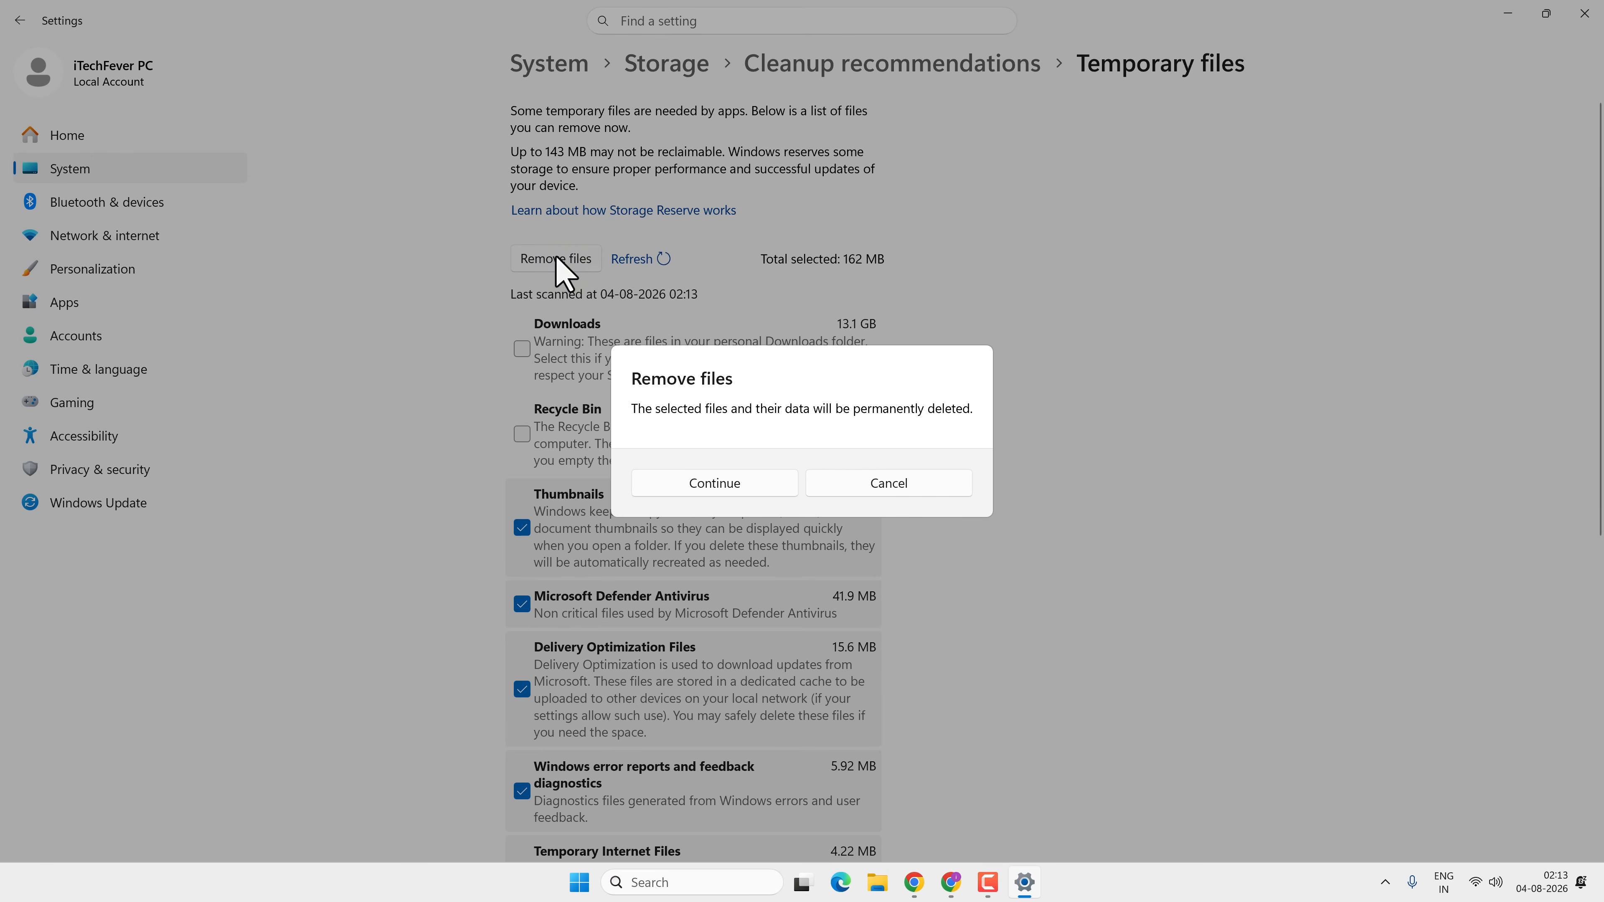
click(711, 475)
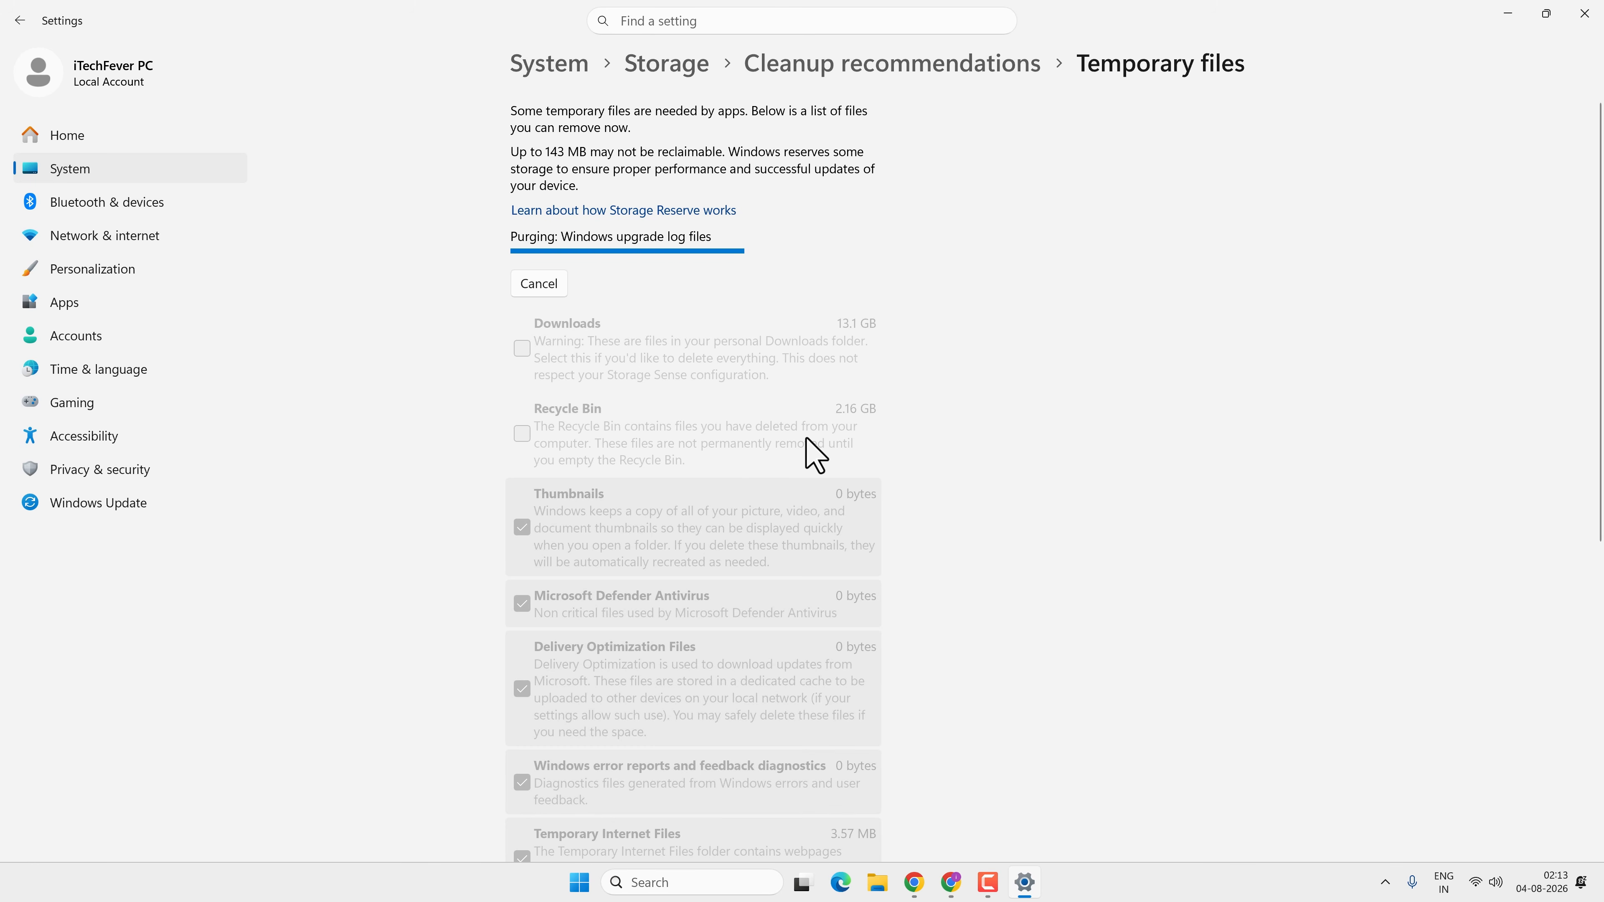
Return to Storage, show more categories and open the System & reserved breakdown
click(881, 69)
click(692, 66)
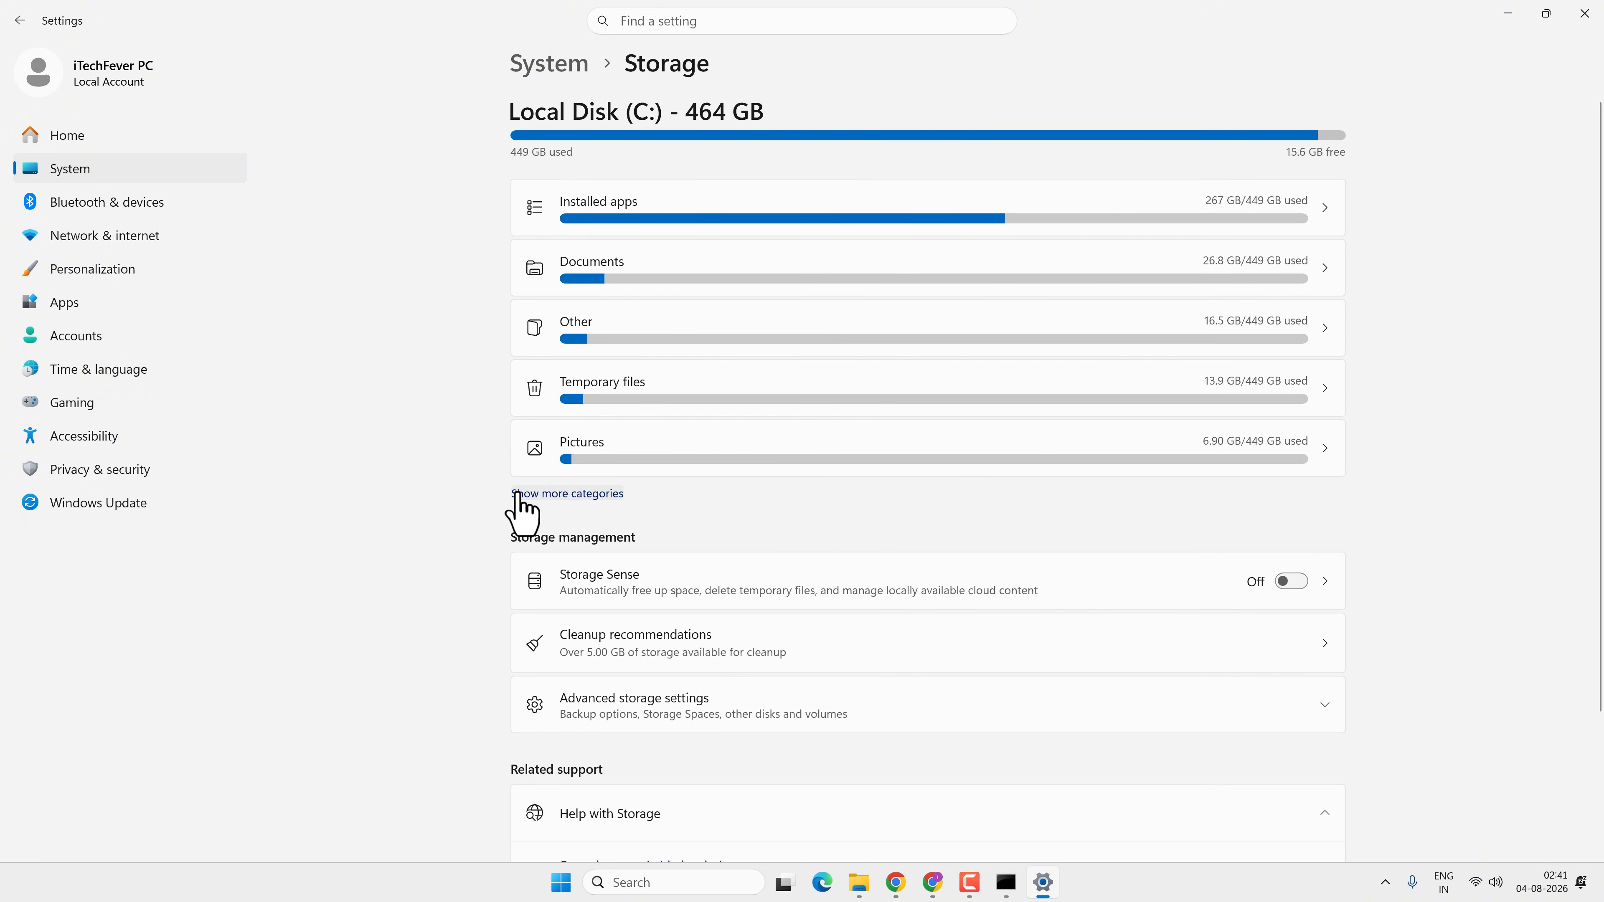
click(583, 516)
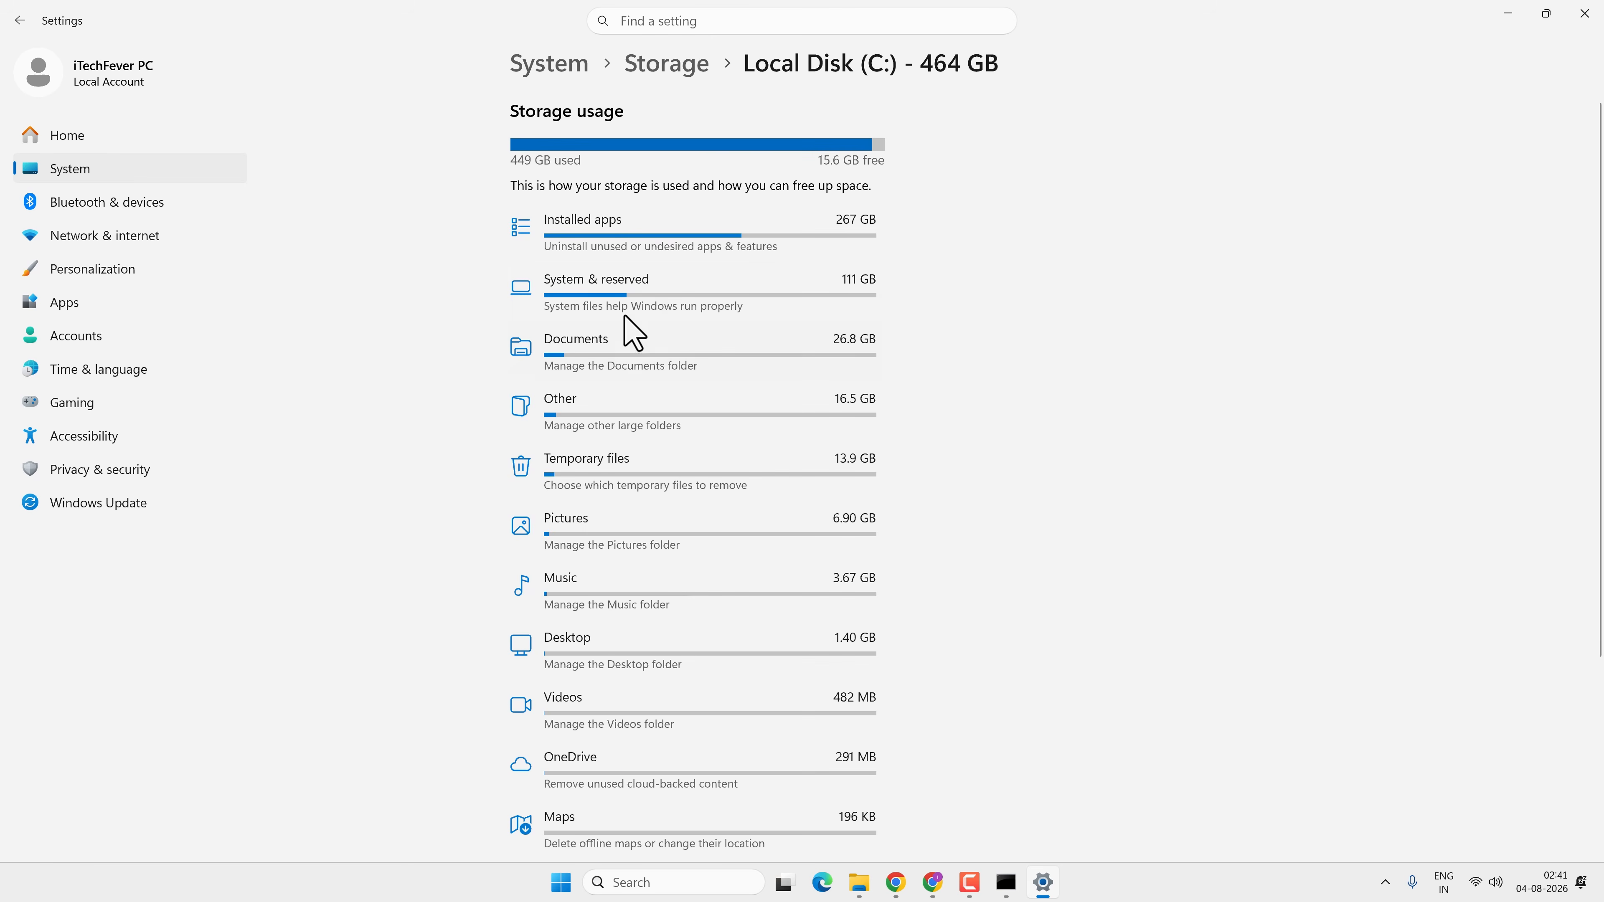
click(835, 289)
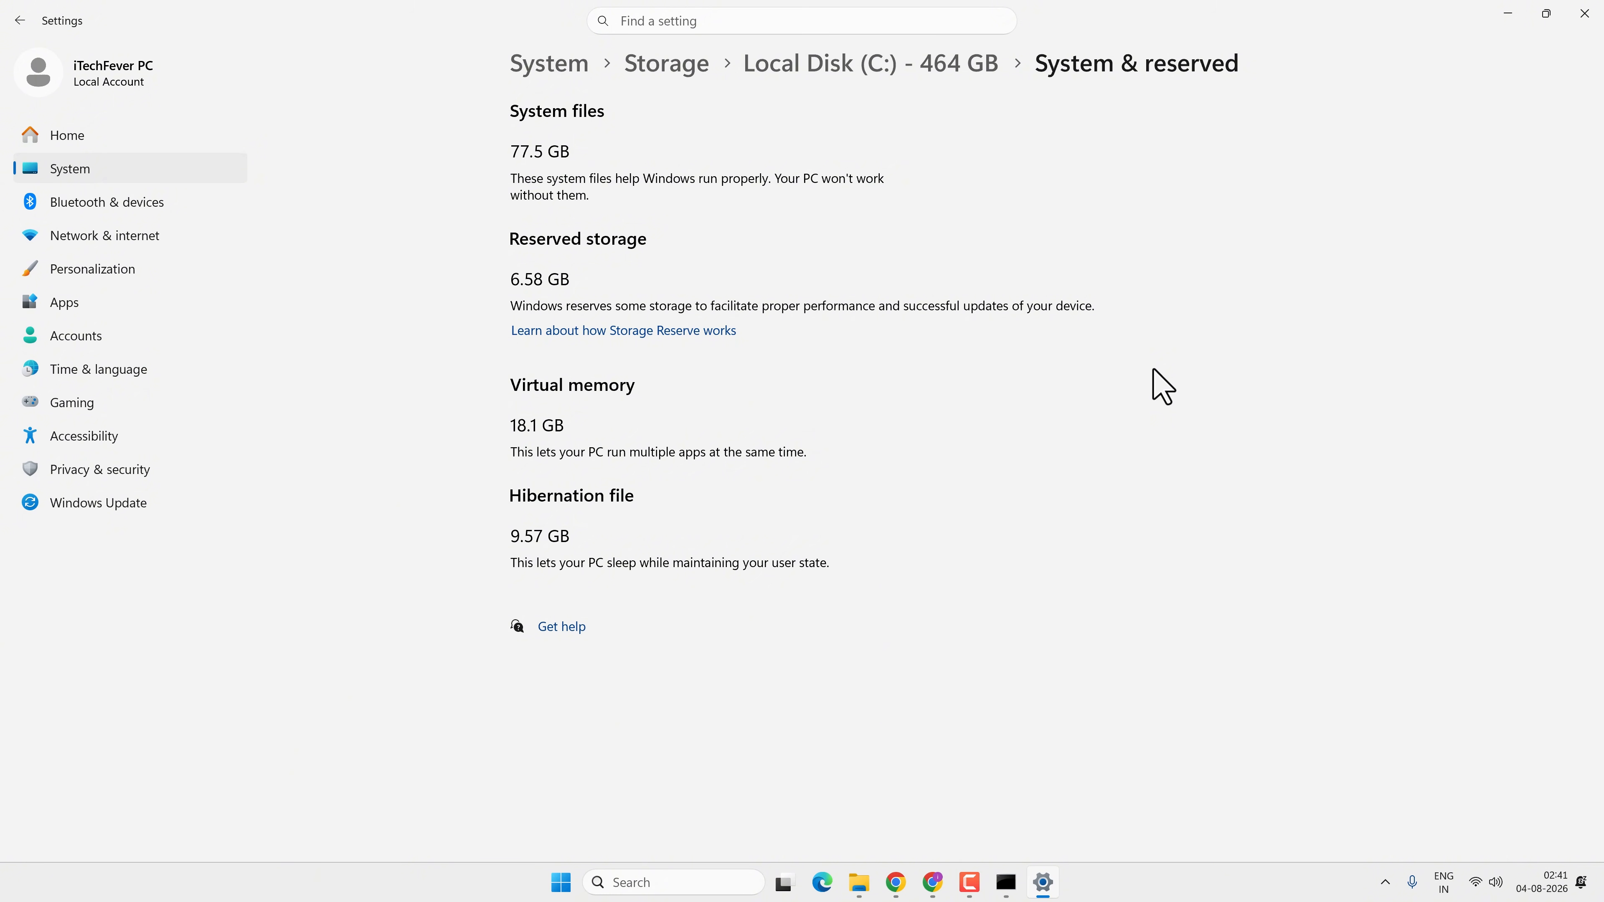
Minimize Settings and open Local Disk (C:) in File Explorer
click(1507, 14)
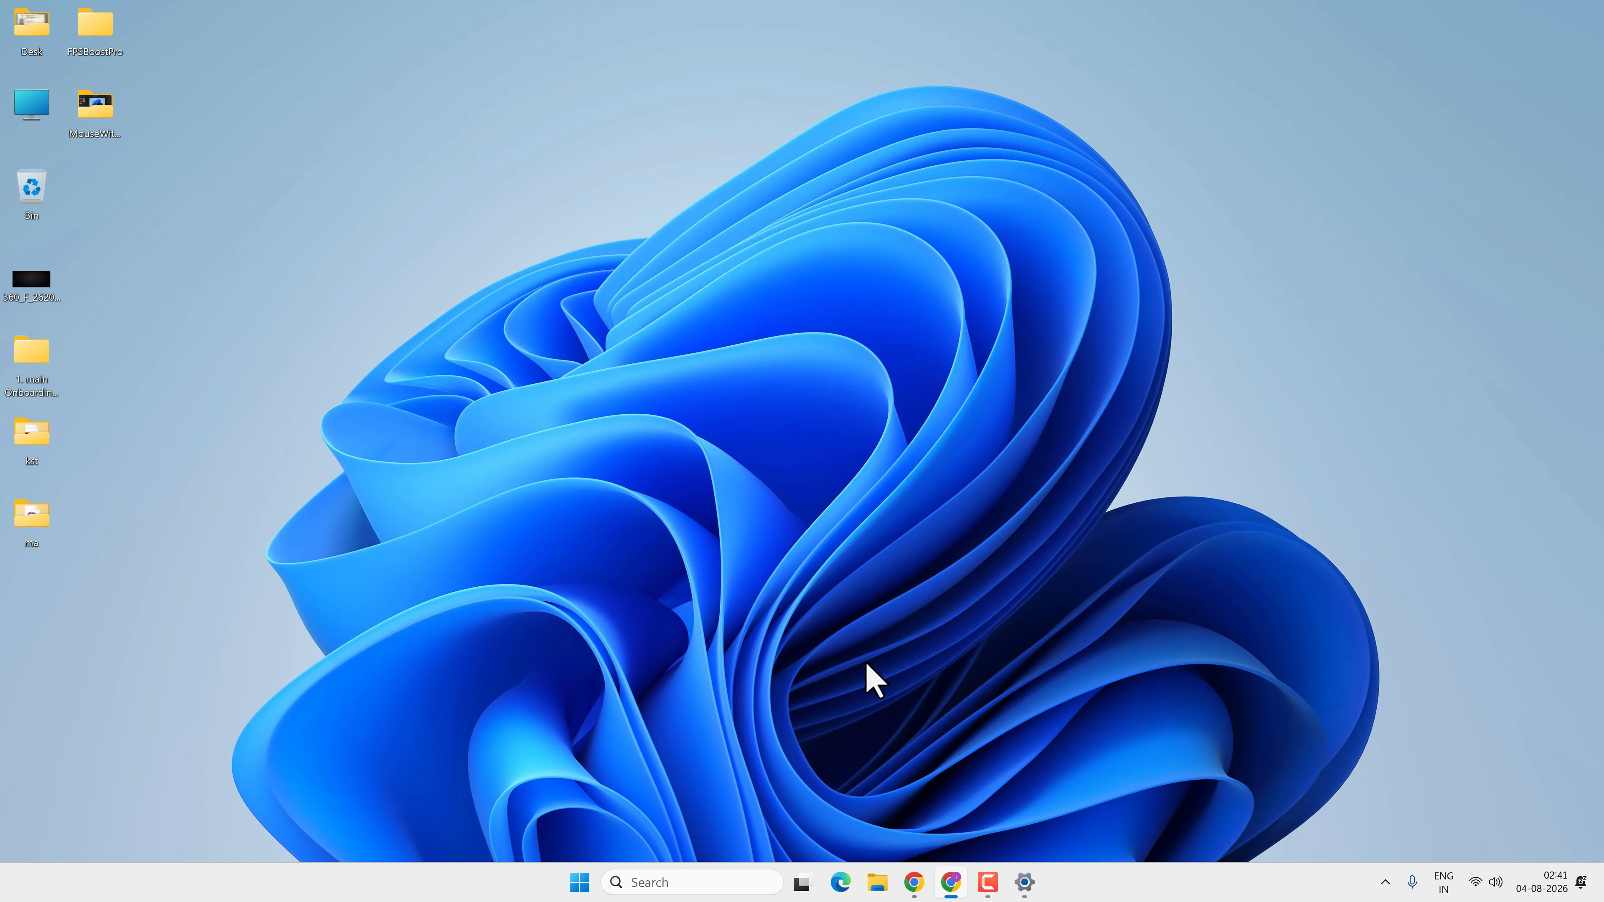
click(879, 884)
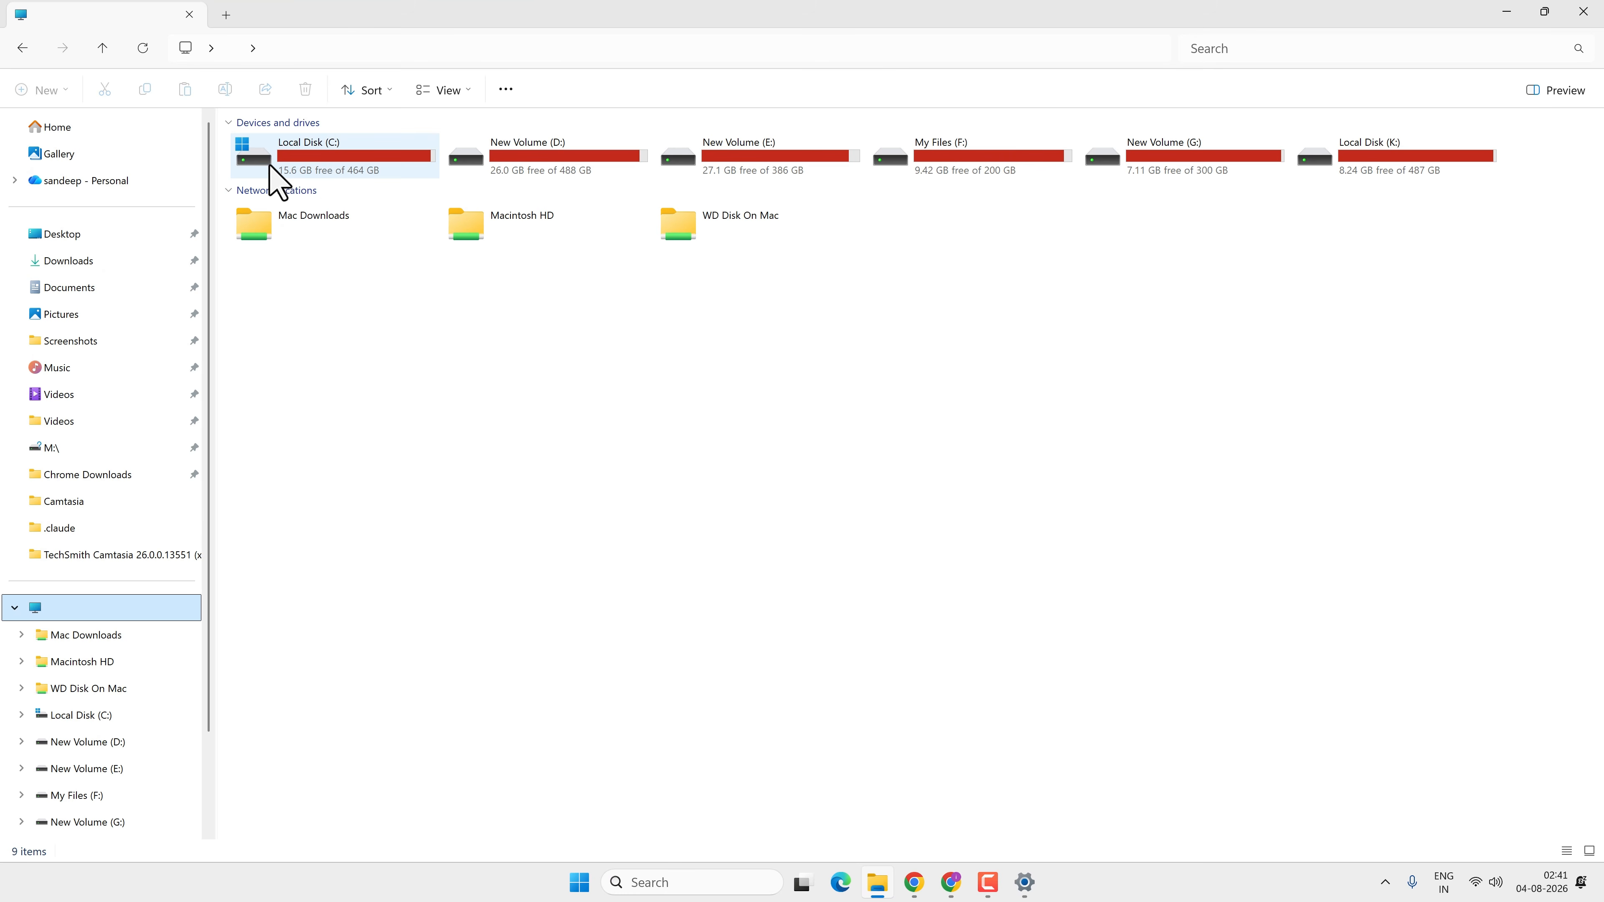
double_click(326, 152)
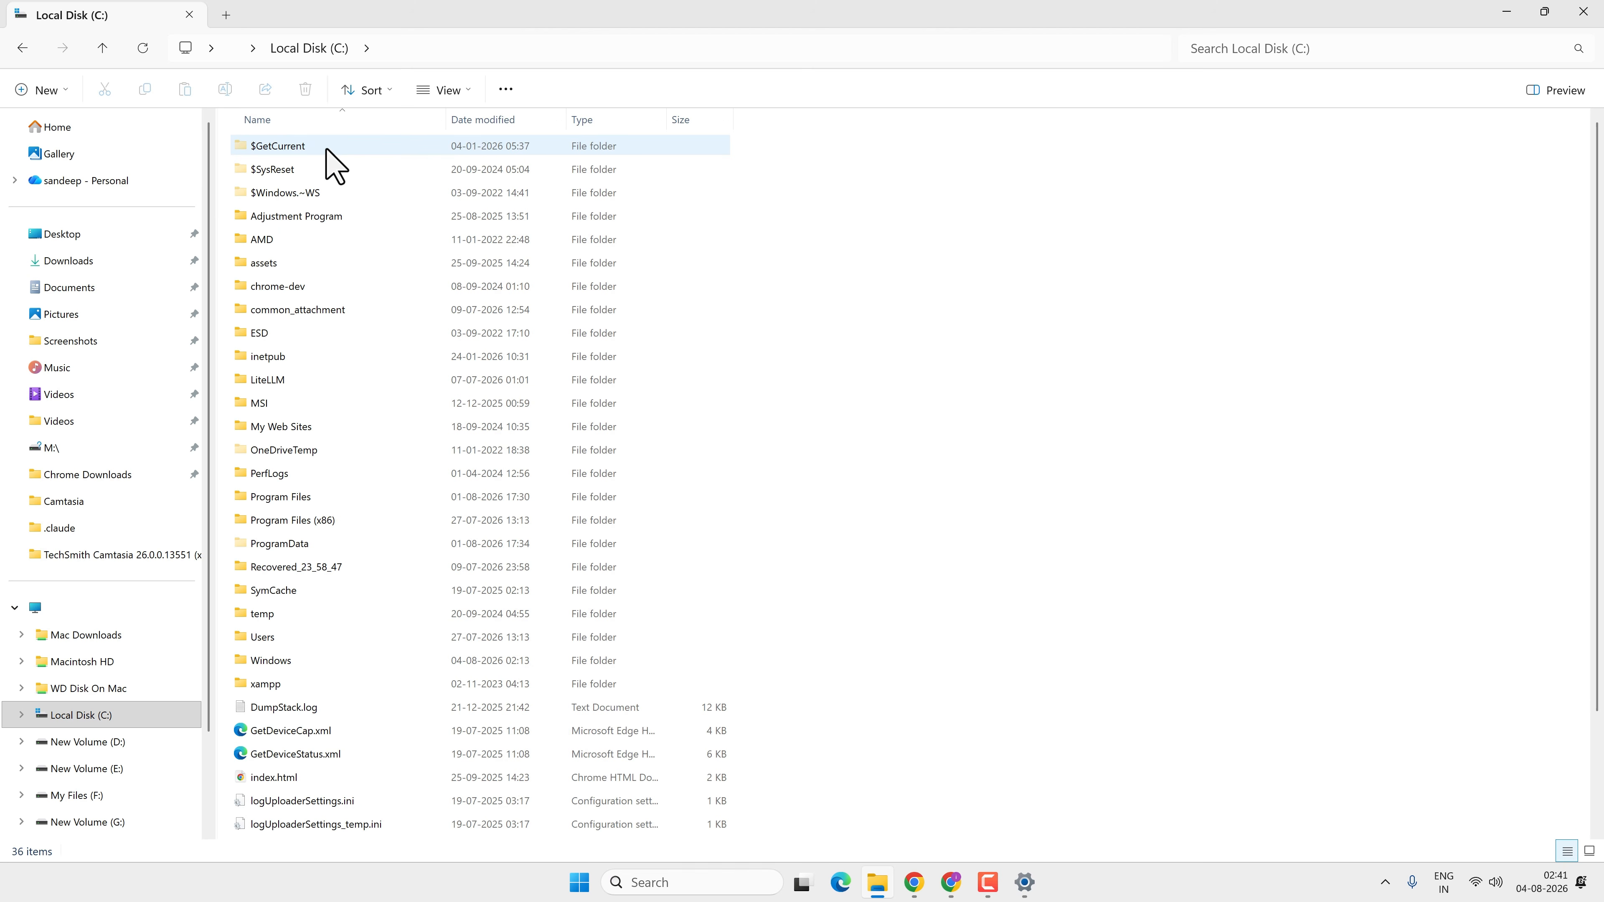
click(447, 90)
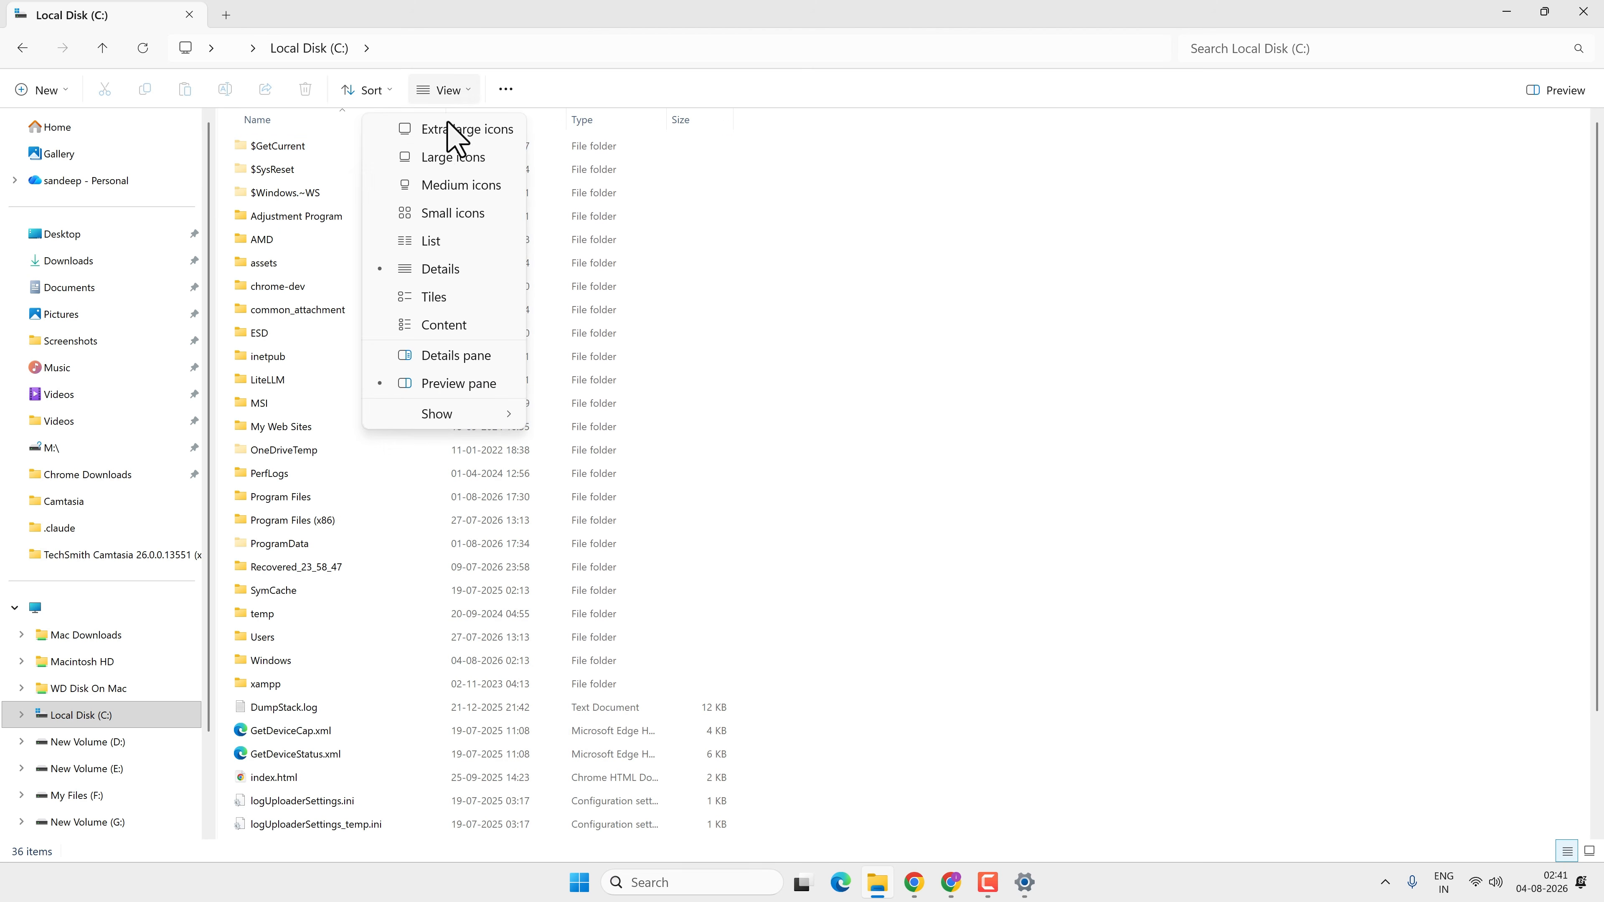
mouse_move(447, 417)
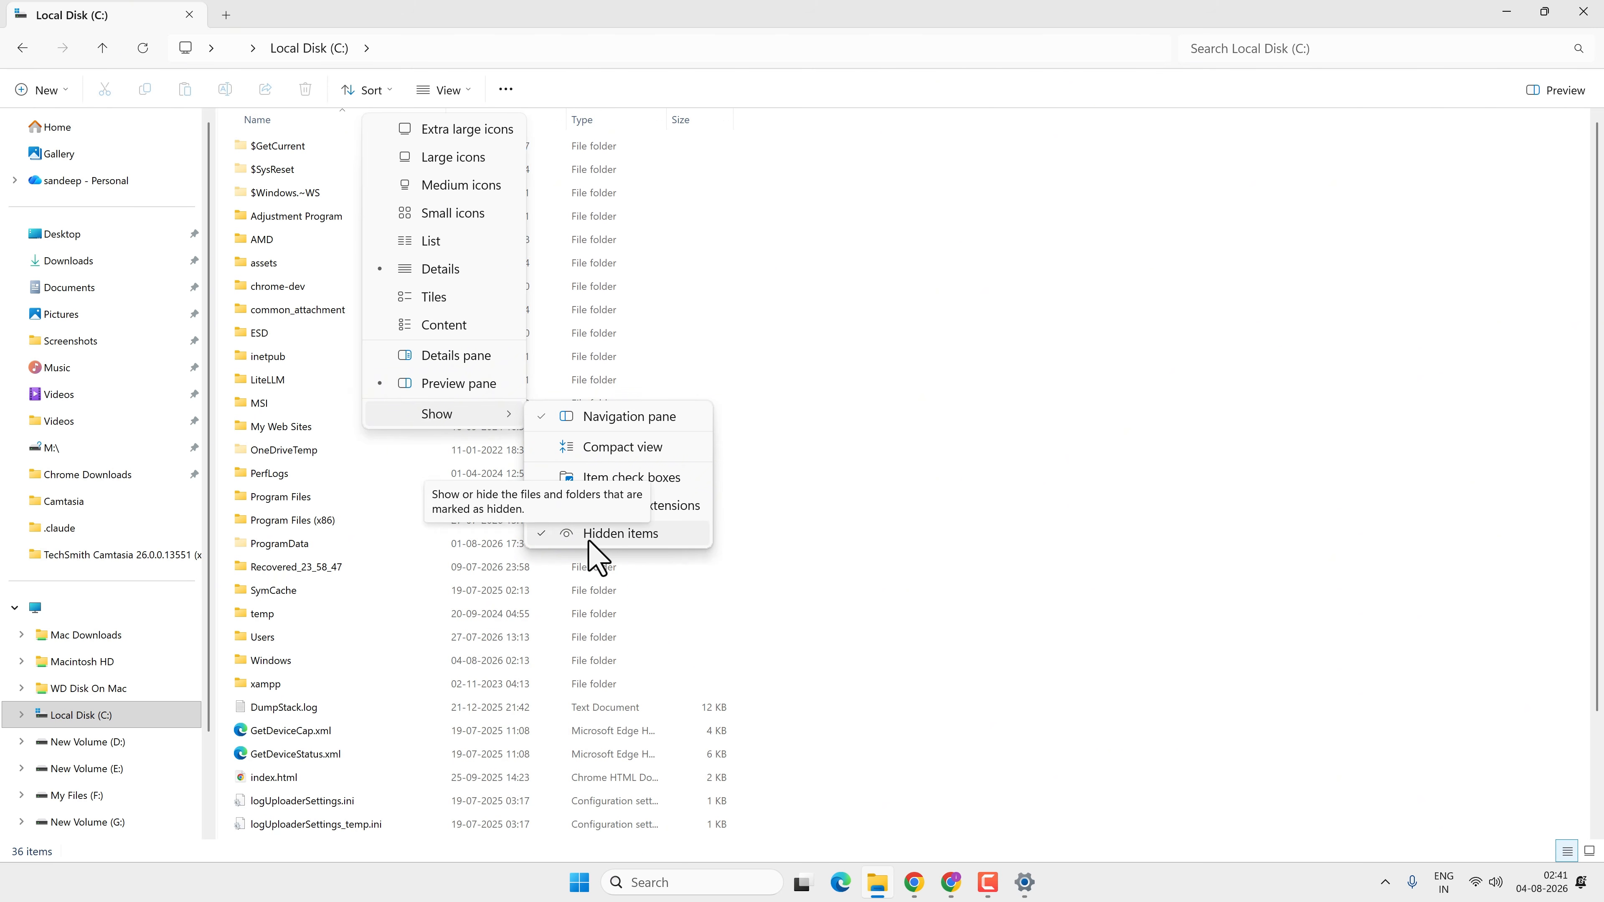
click(673, 87)
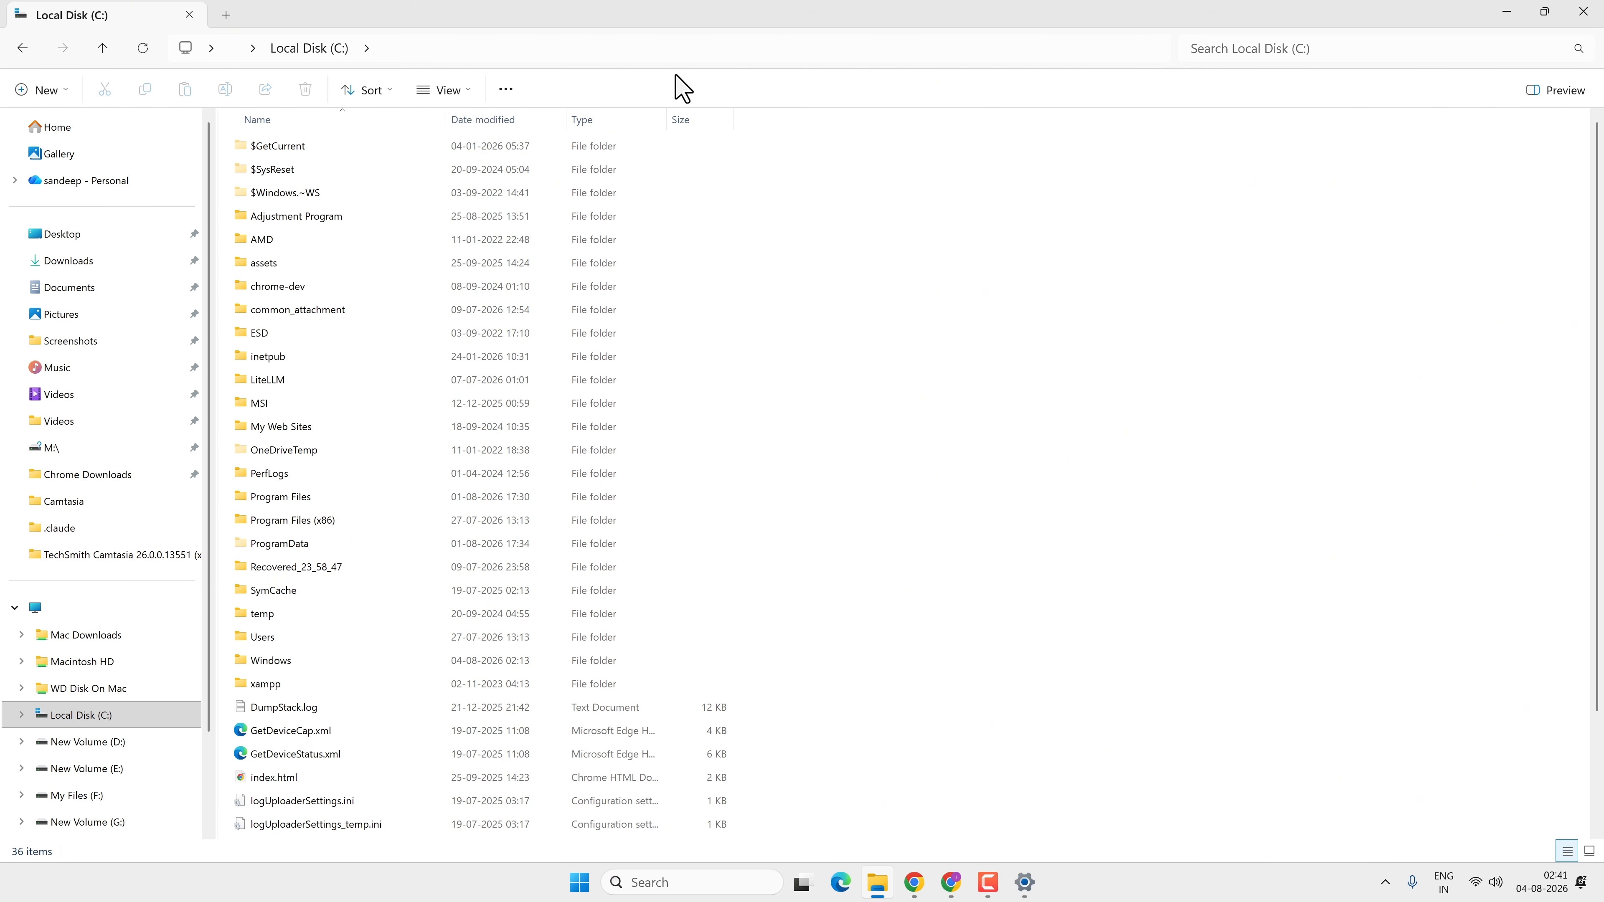
In Folder Options, turn off hiding of protected operating system files, accept the warning and apply
click(506, 89)
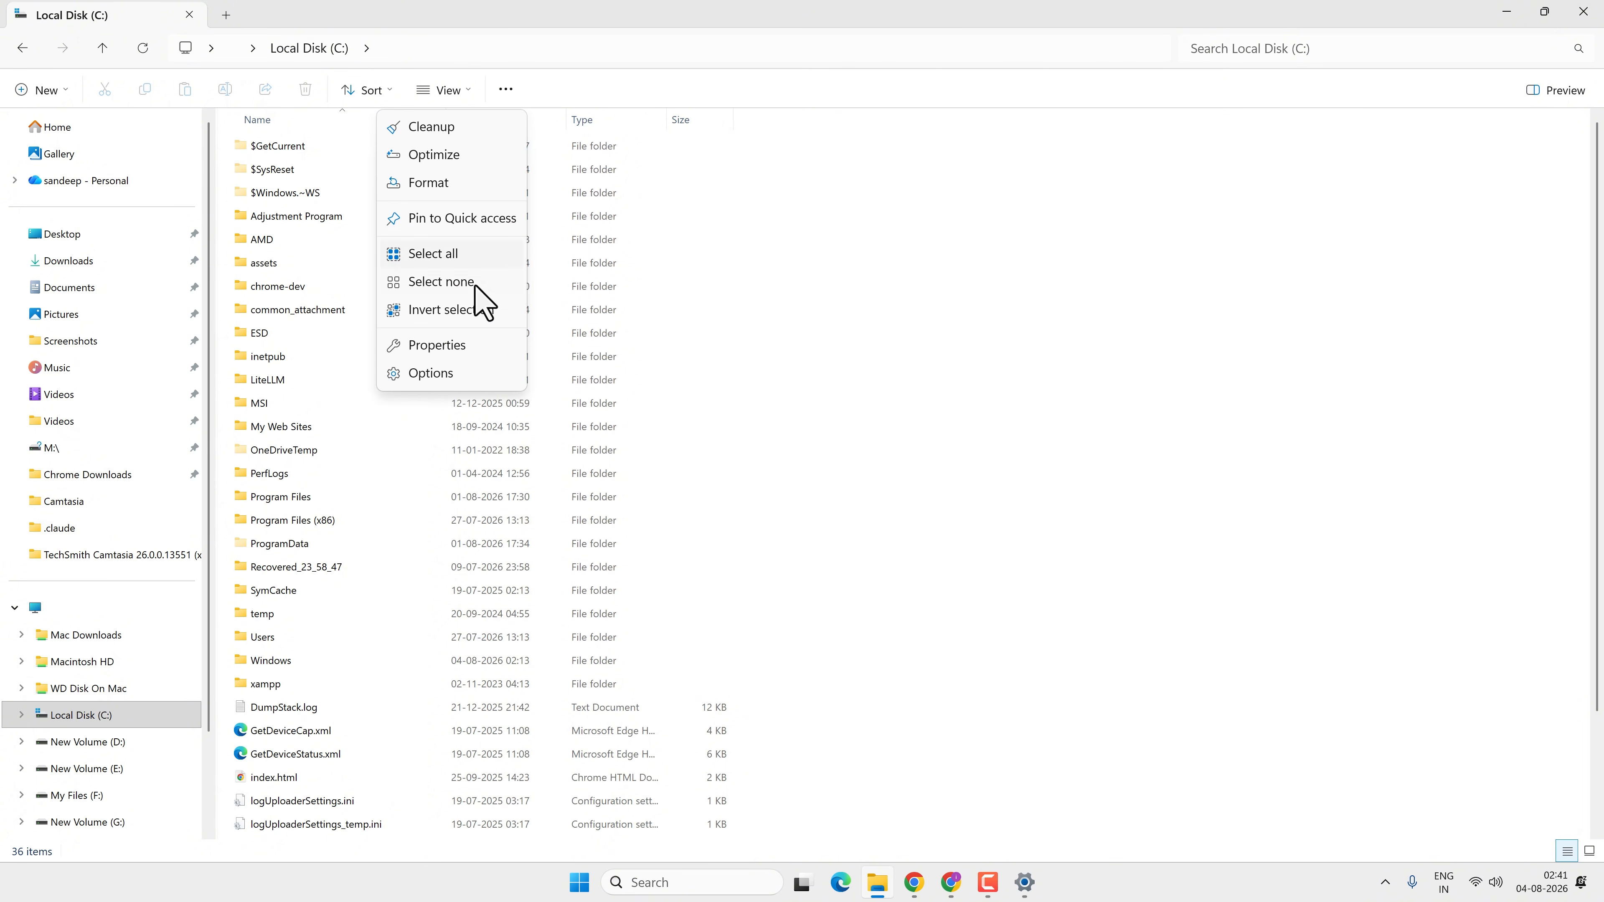
click(473, 382)
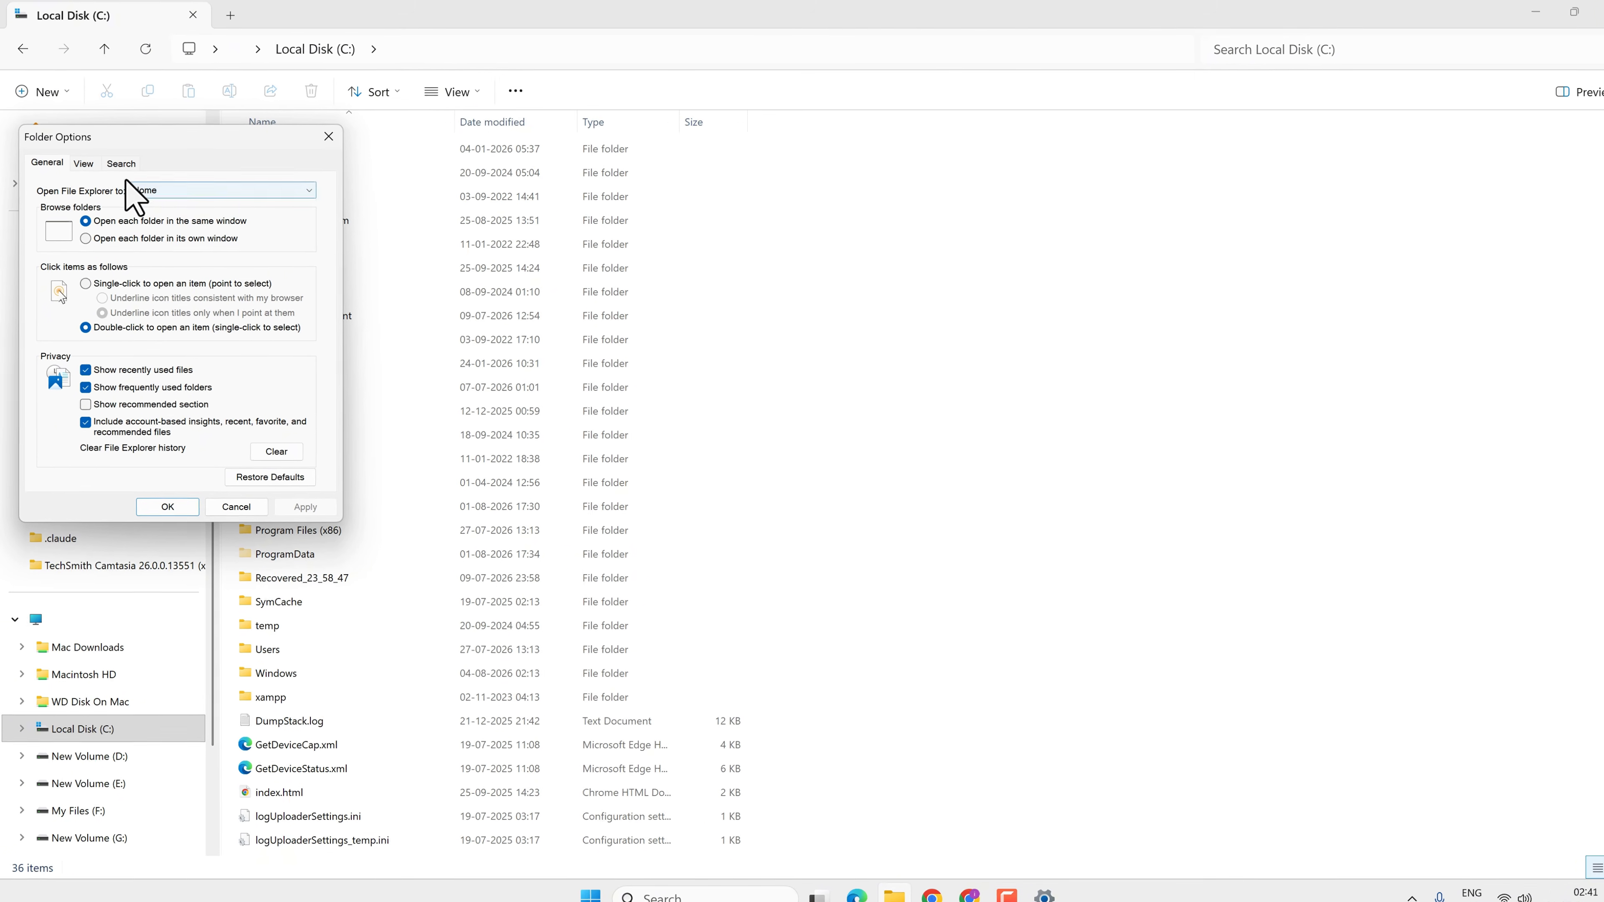
click(556, 308)
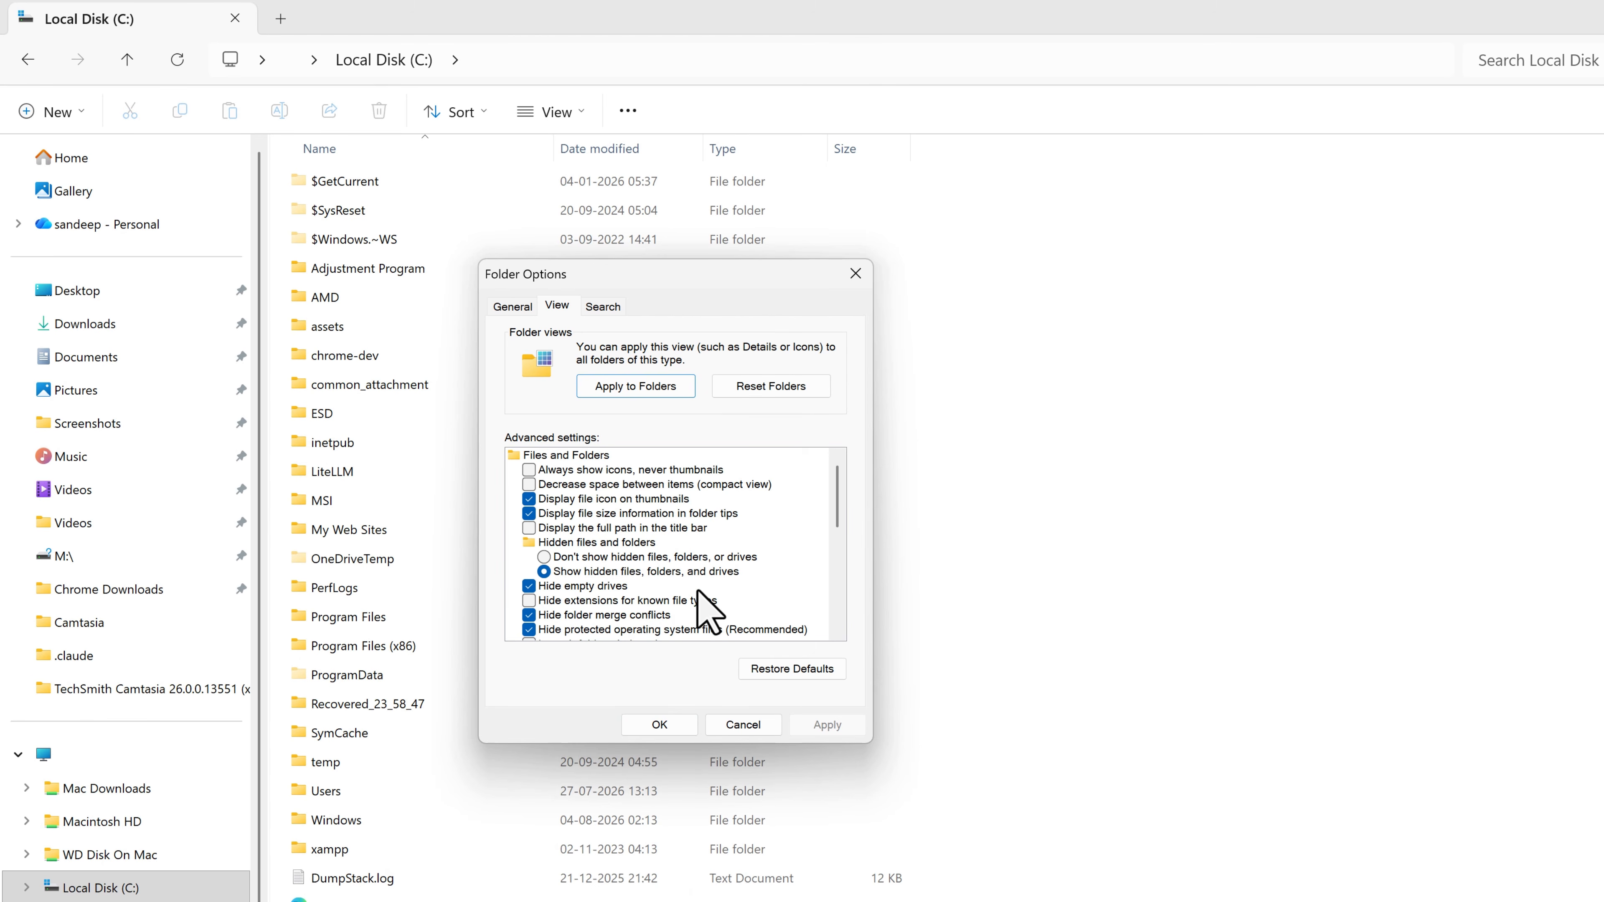
scroll(548, 637, down, 1)
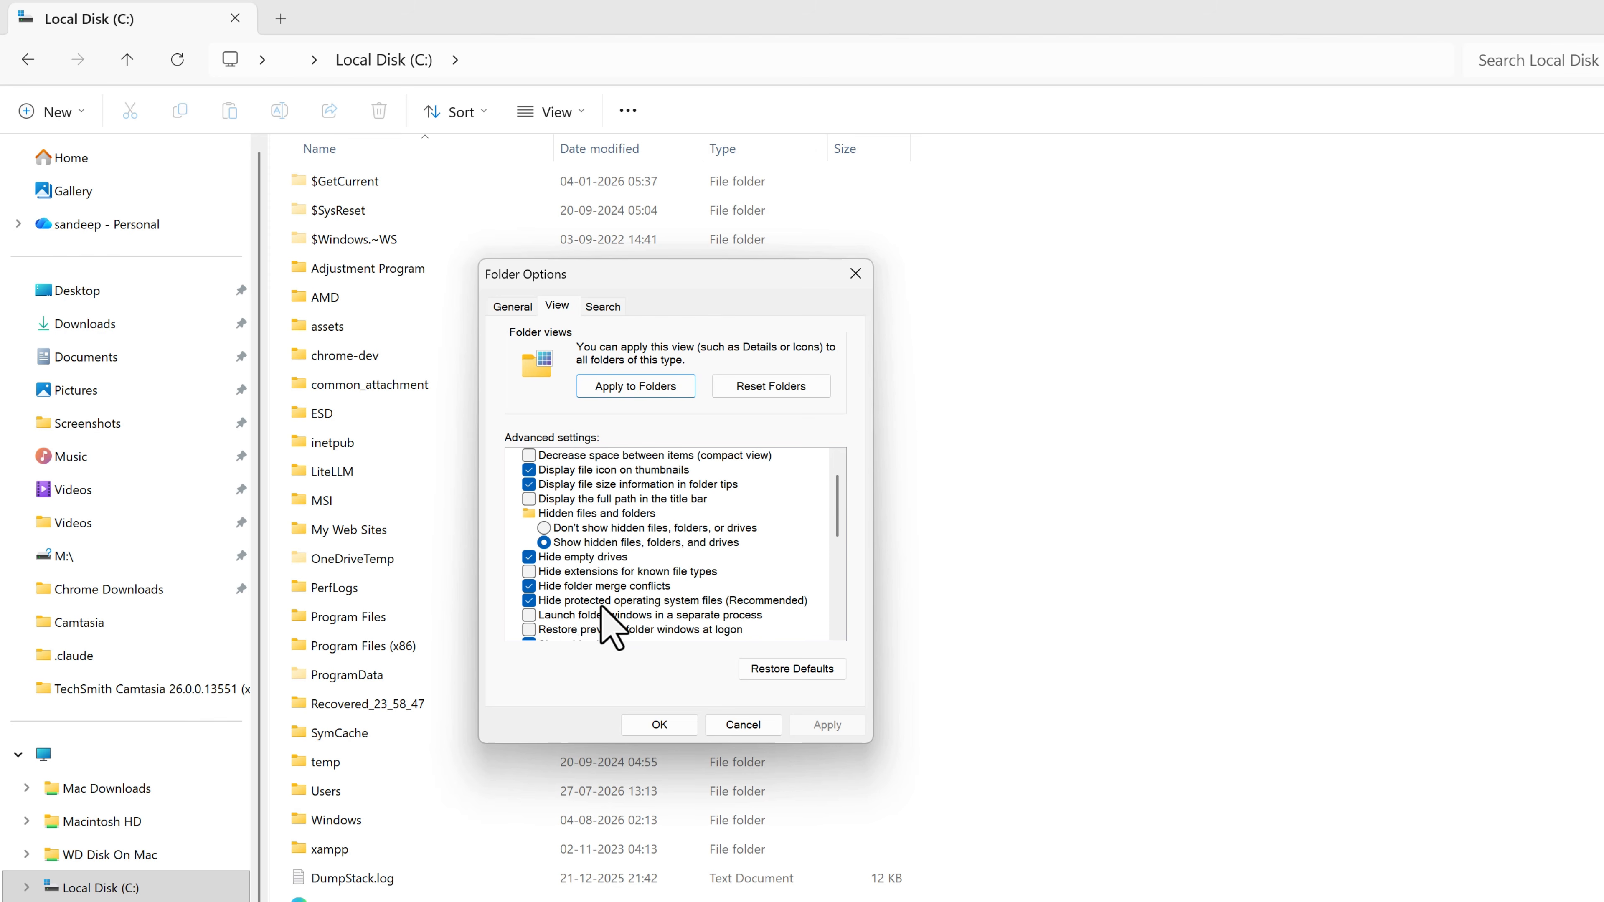
click(529, 601)
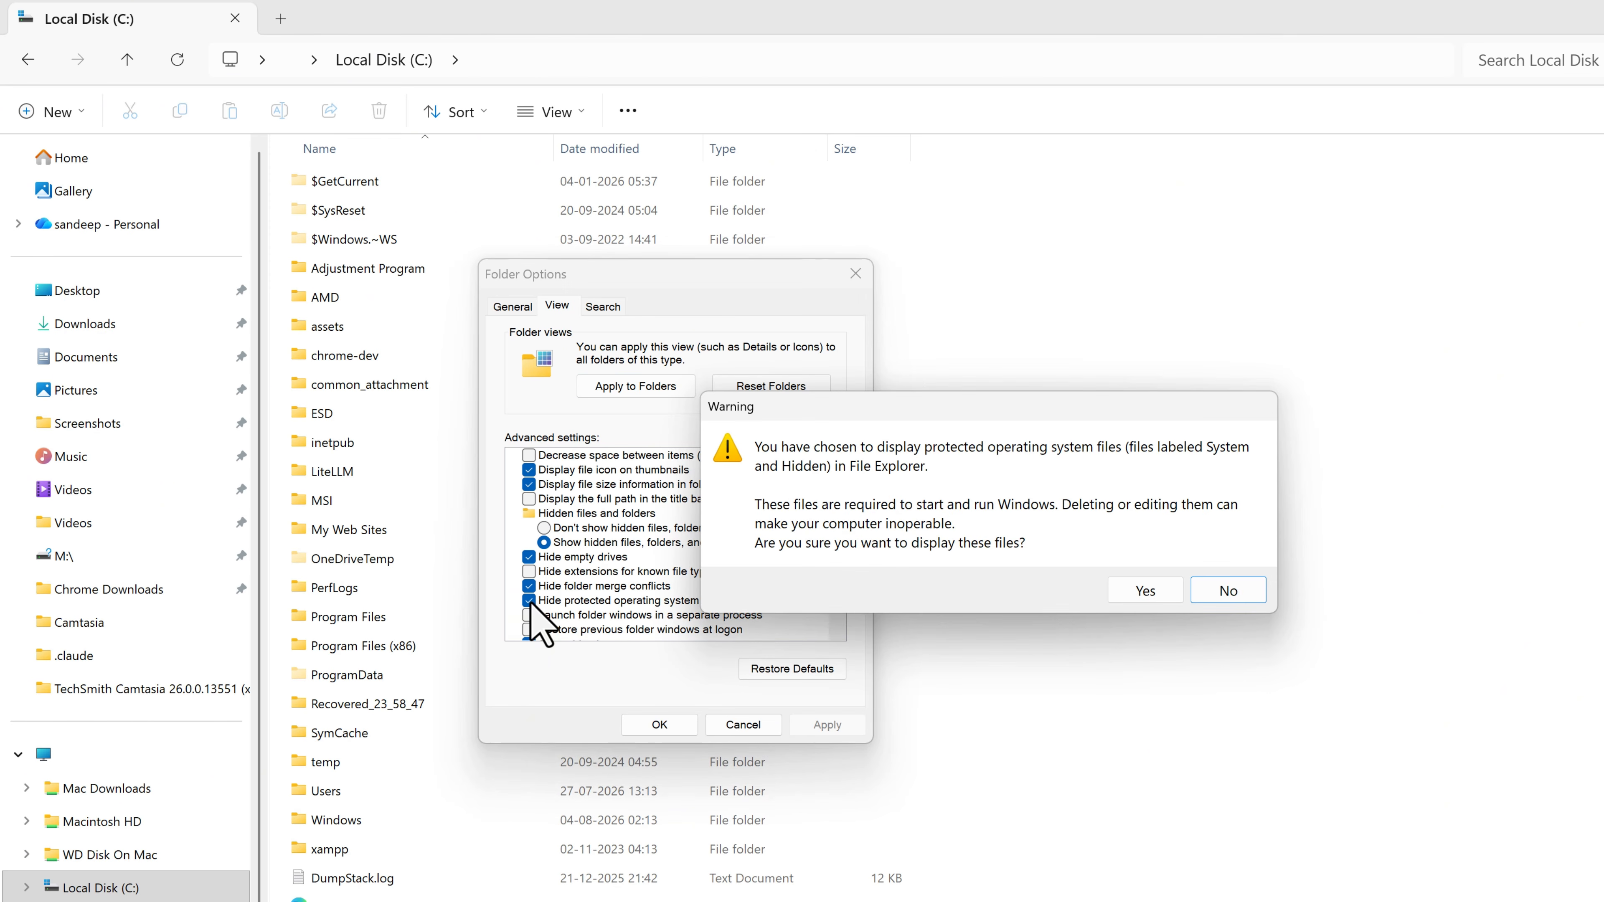
click(1131, 594)
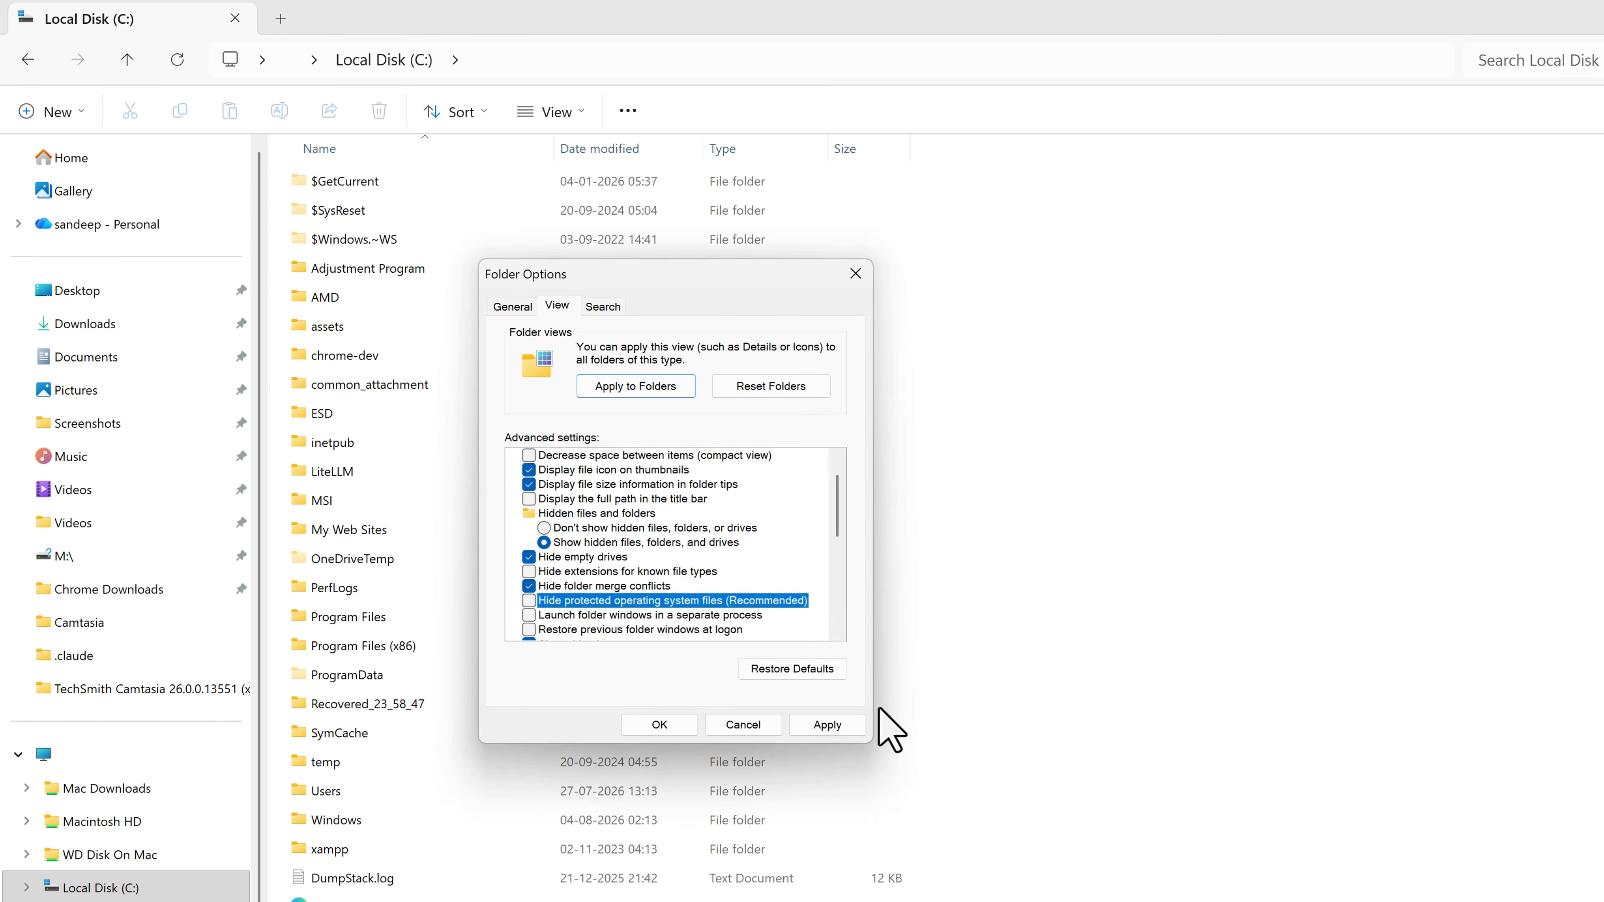
click(824, 725)
click(659, 725)
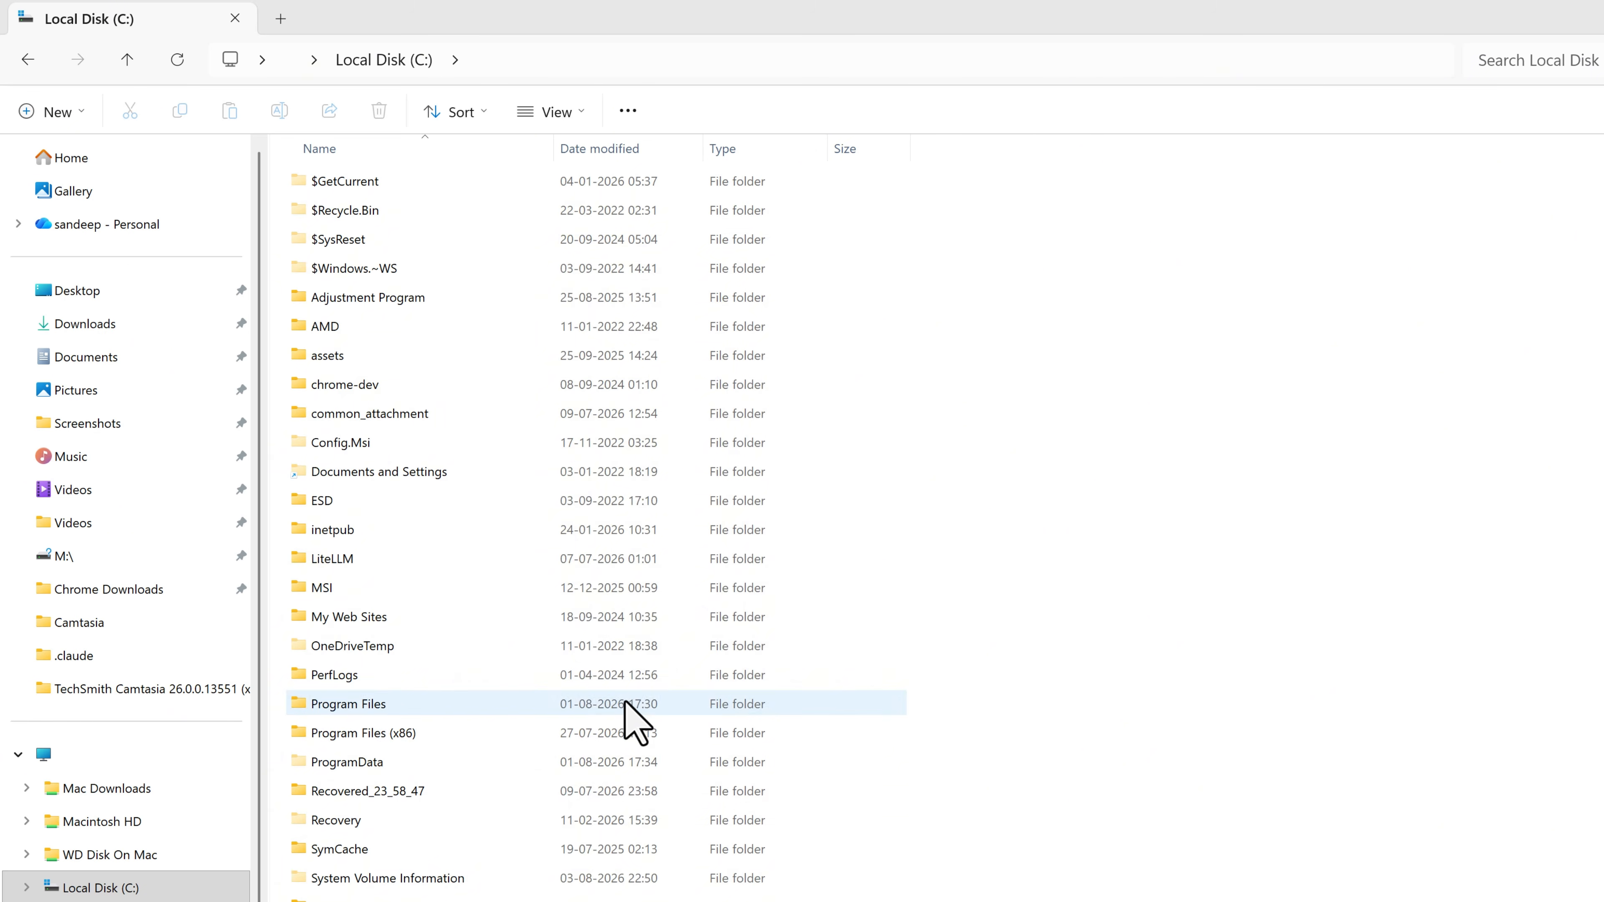
Scroll through the root of C: and select the hiberfil.sys file
scroll(553, 645, down, 3)
scroll(556, 661, down, 2)
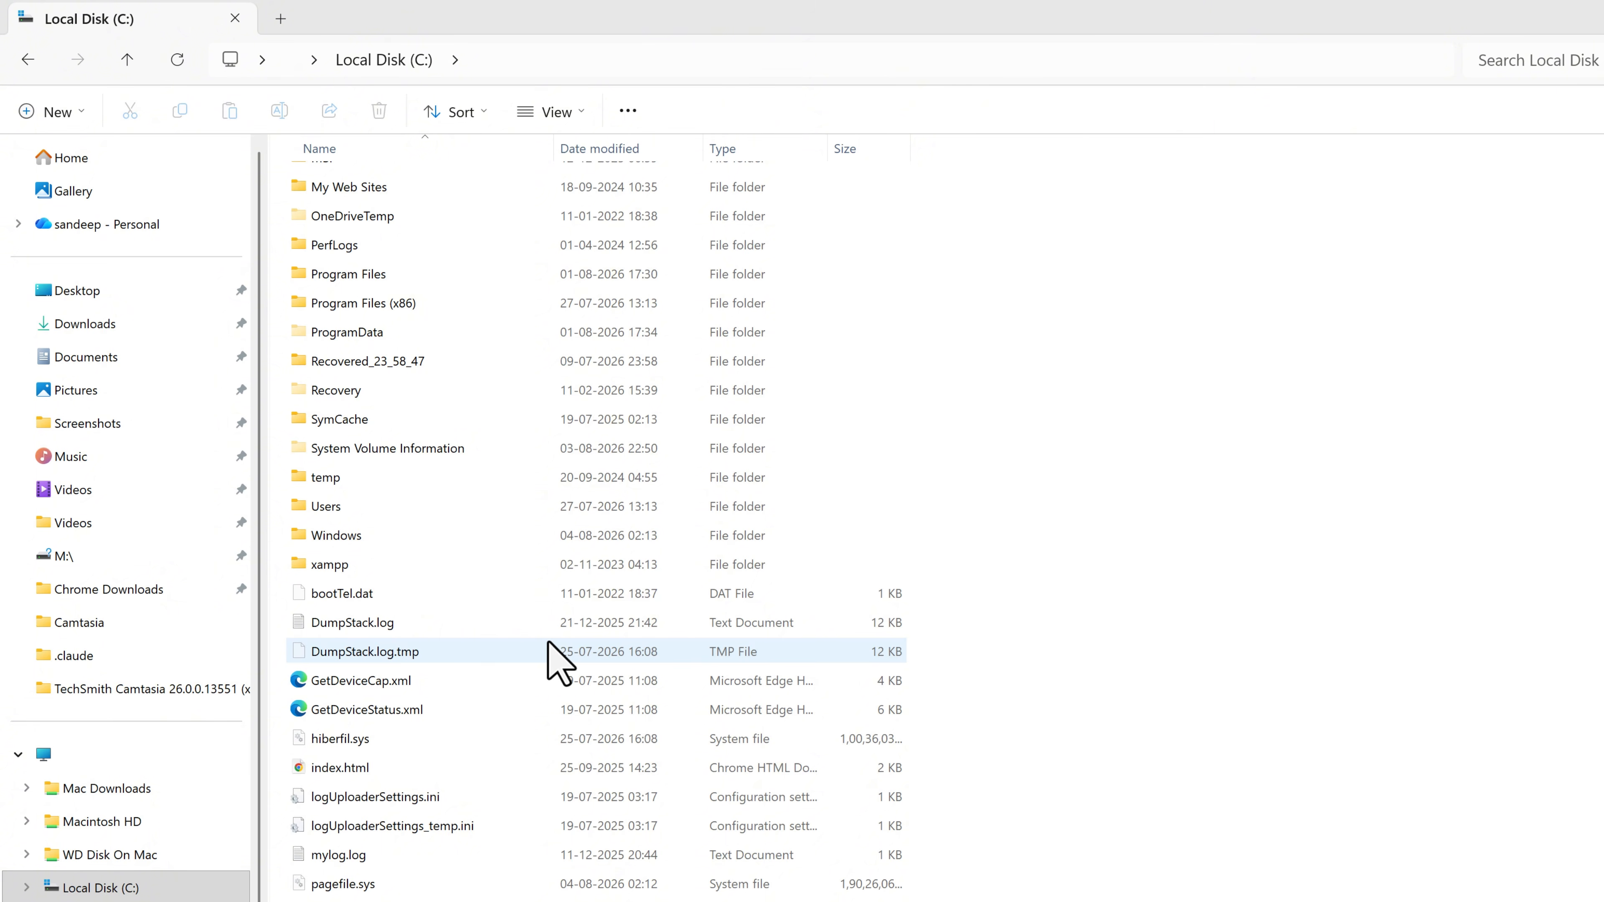
scroll(555, 663, down, 1)
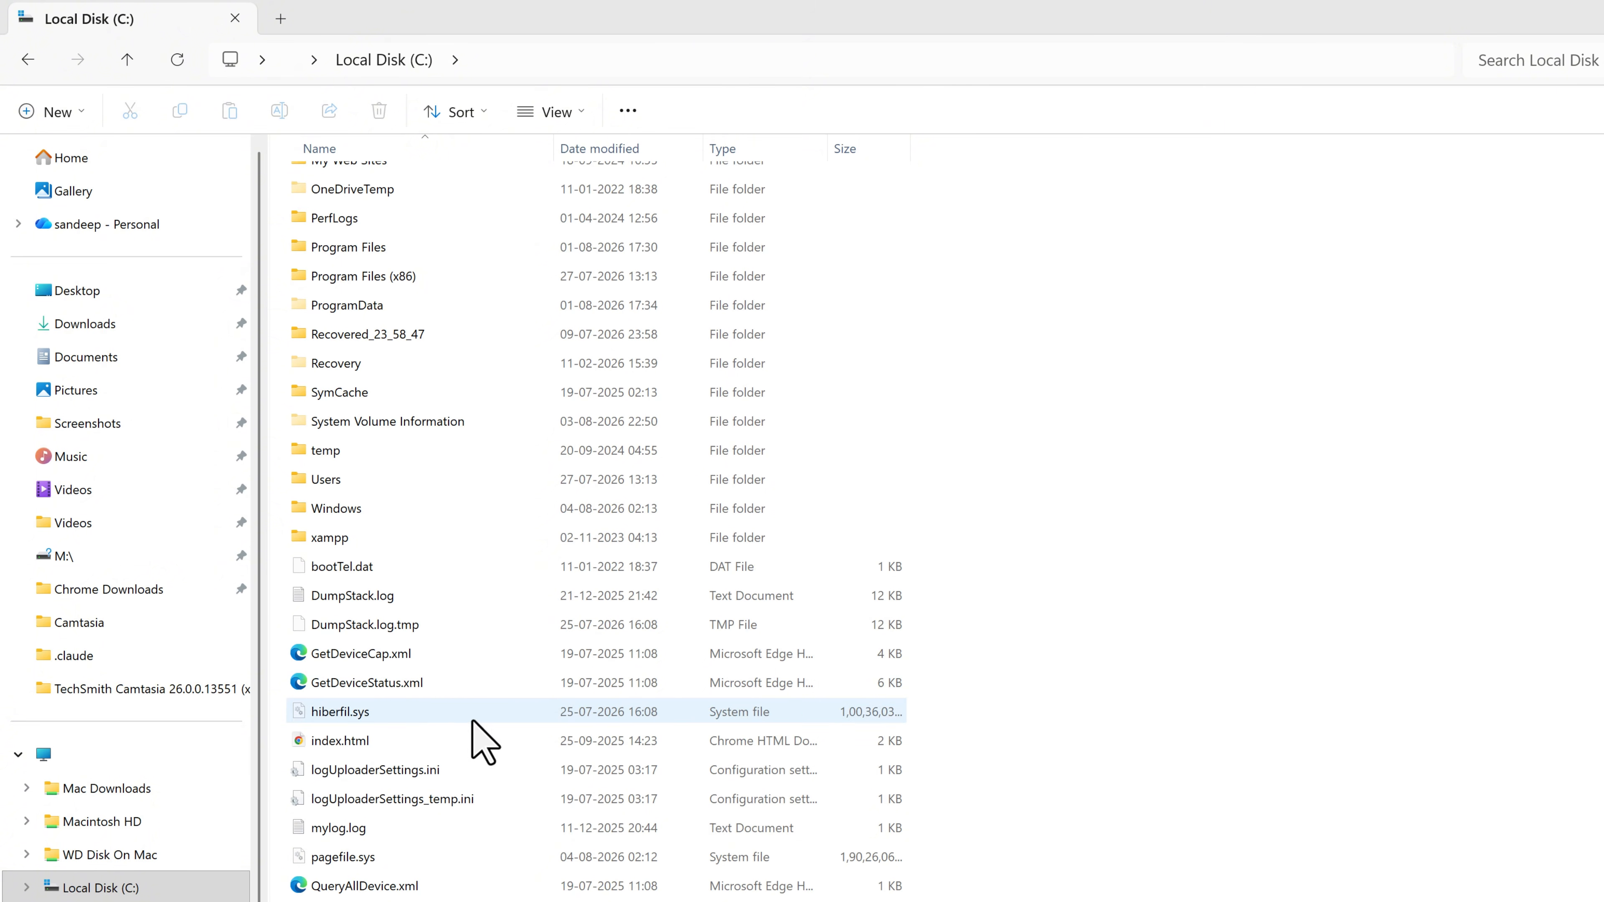
mouse_move(429, 718)
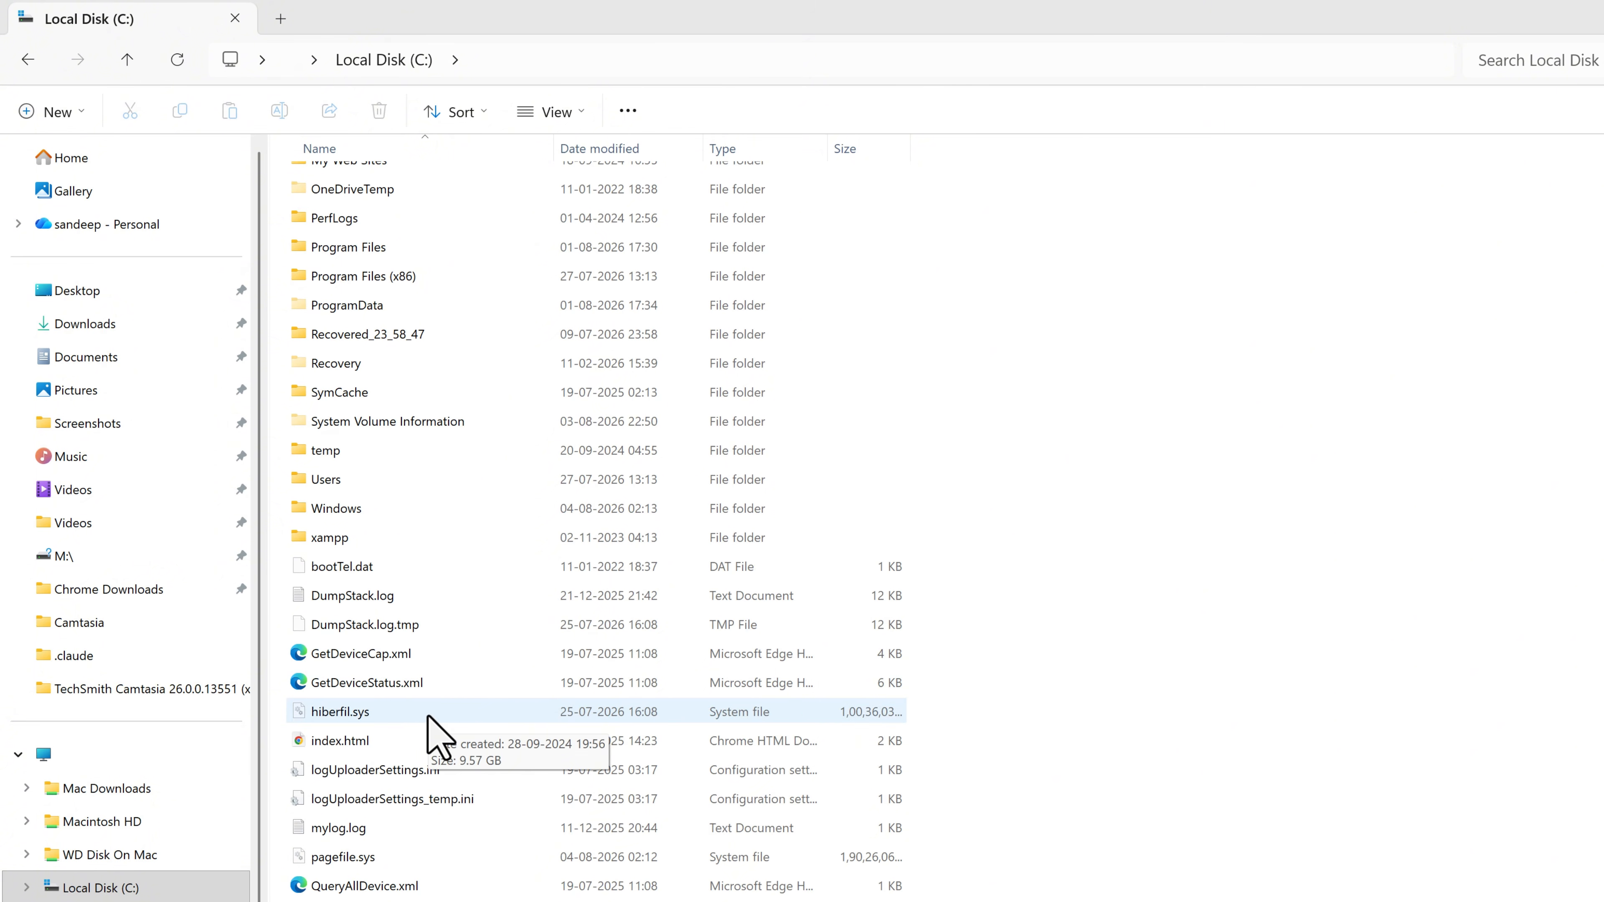
click(429, 717)
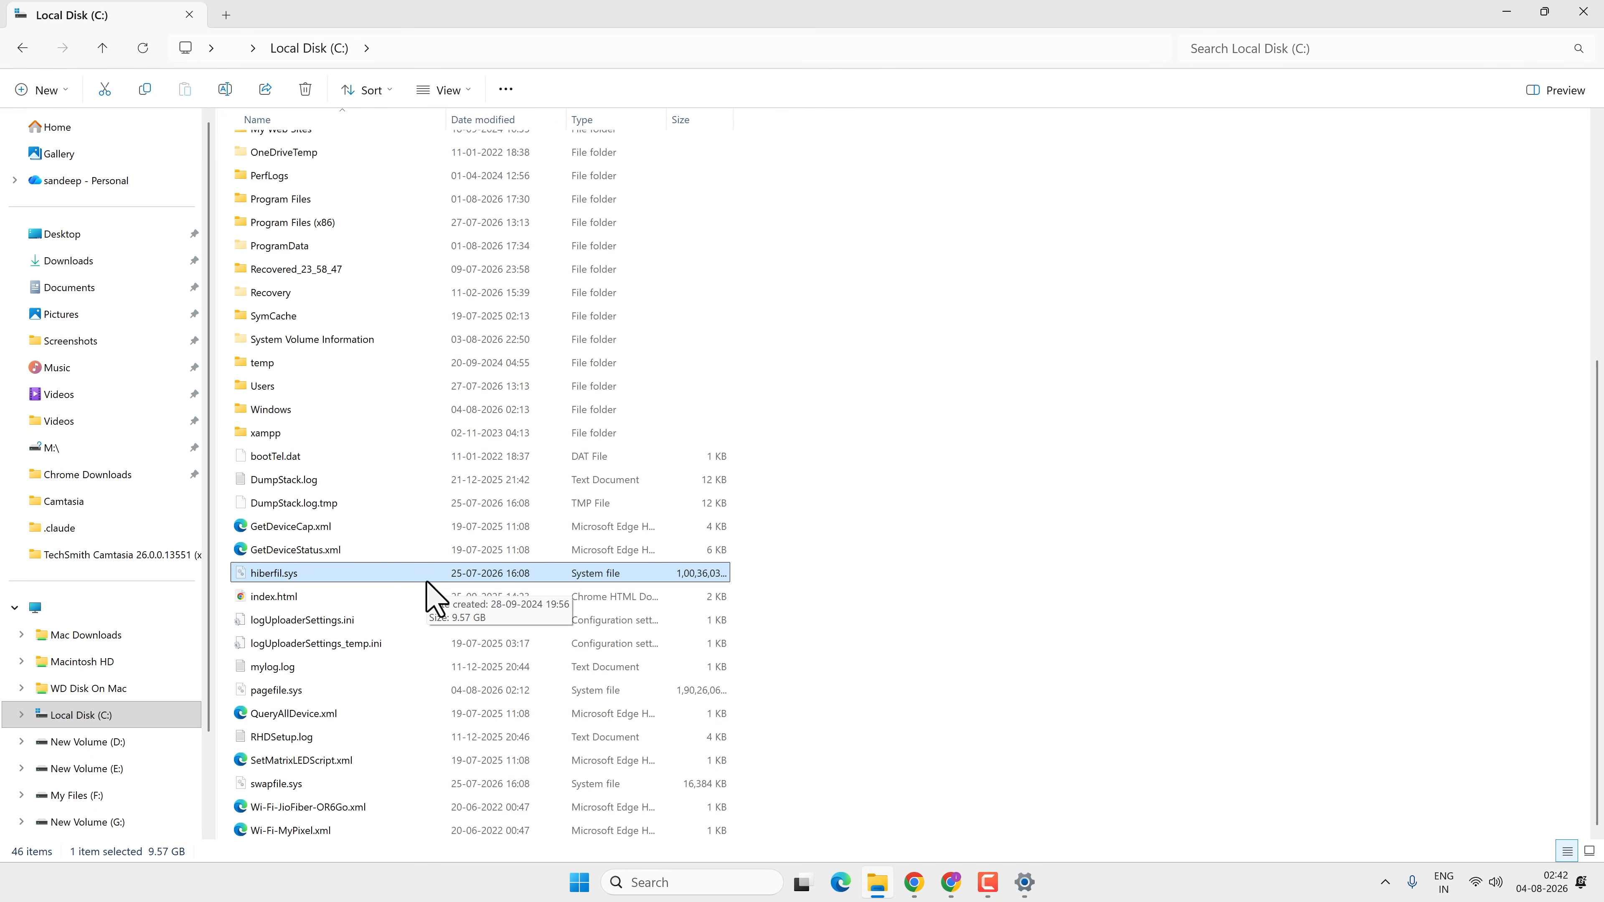
Search for cmd and open Command Prompt as administrator
click(679, 883)
text(cmd)
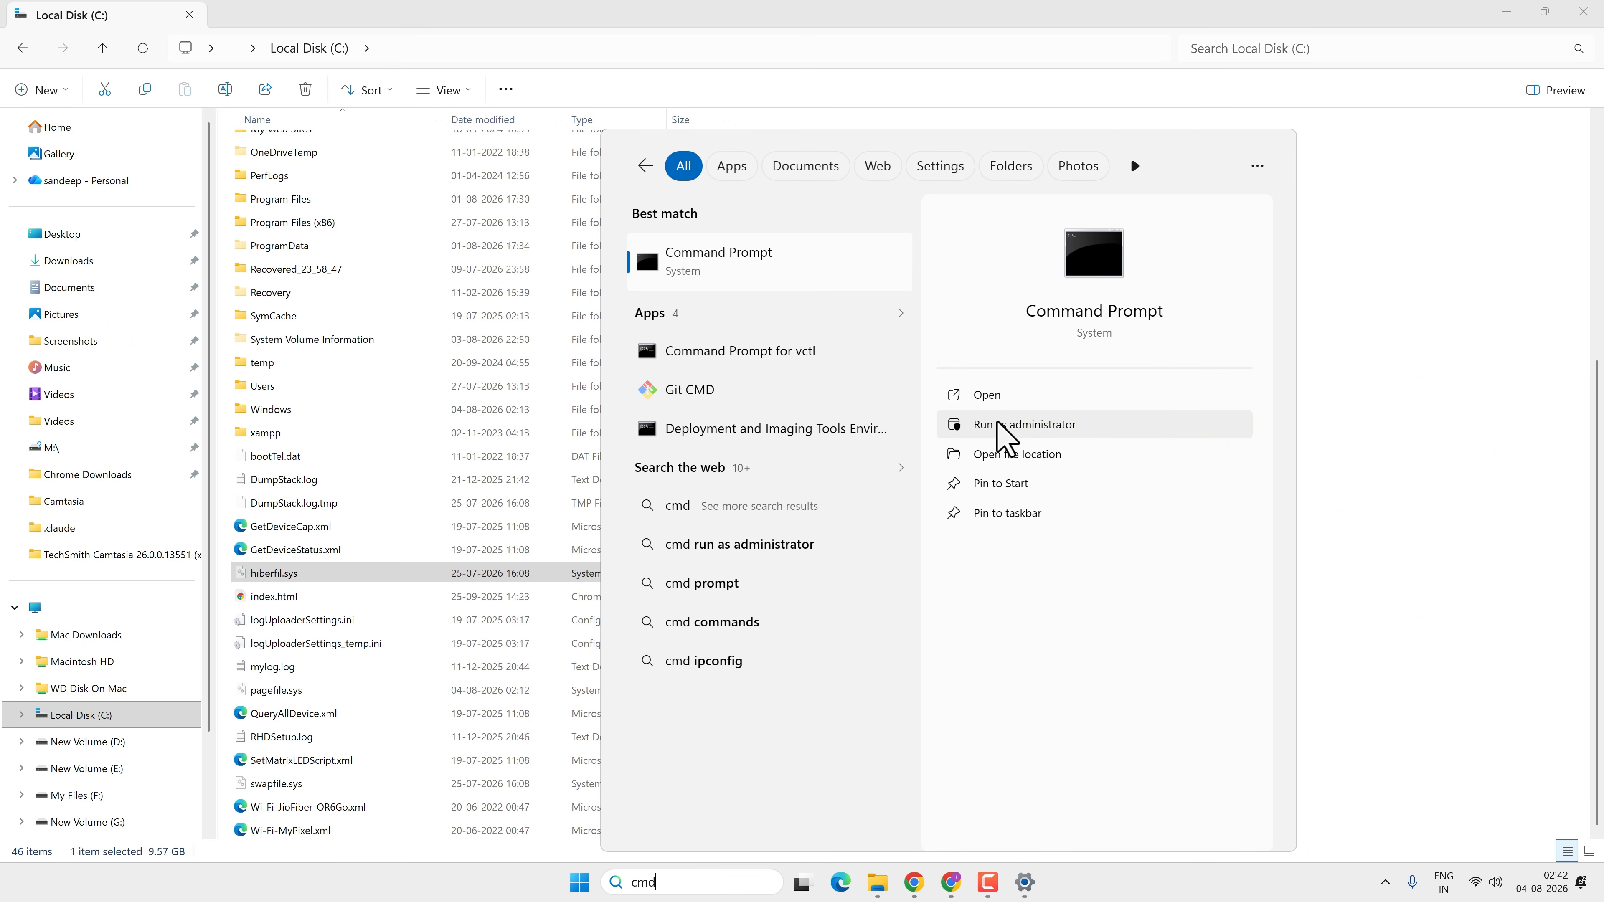
click(1044, 438)
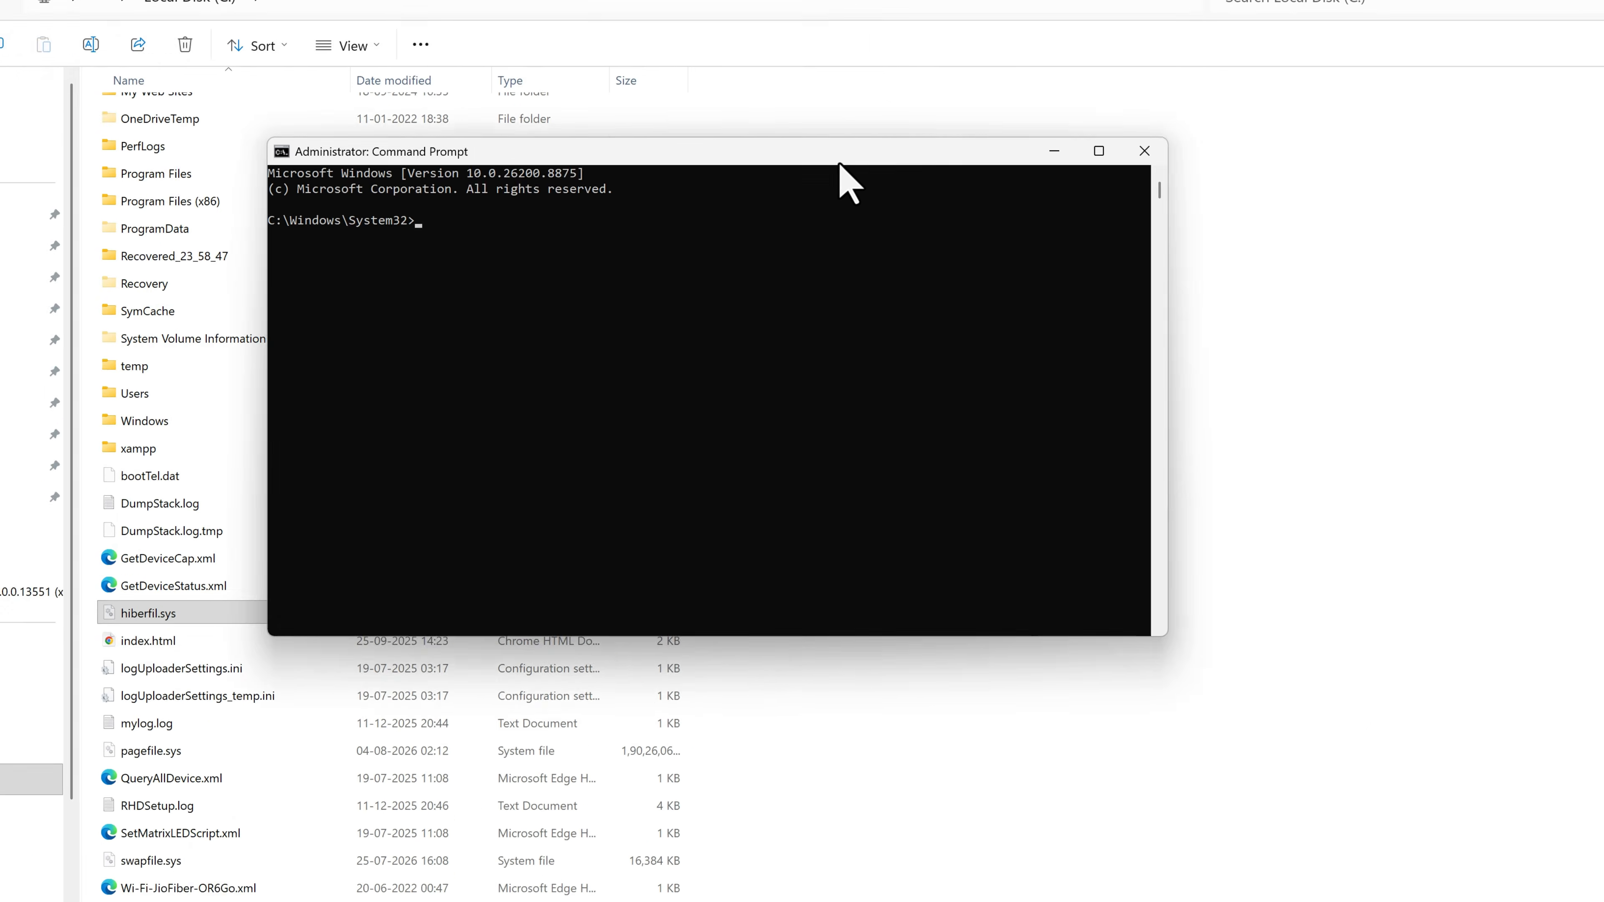
drag(840, 163, 975, 180)
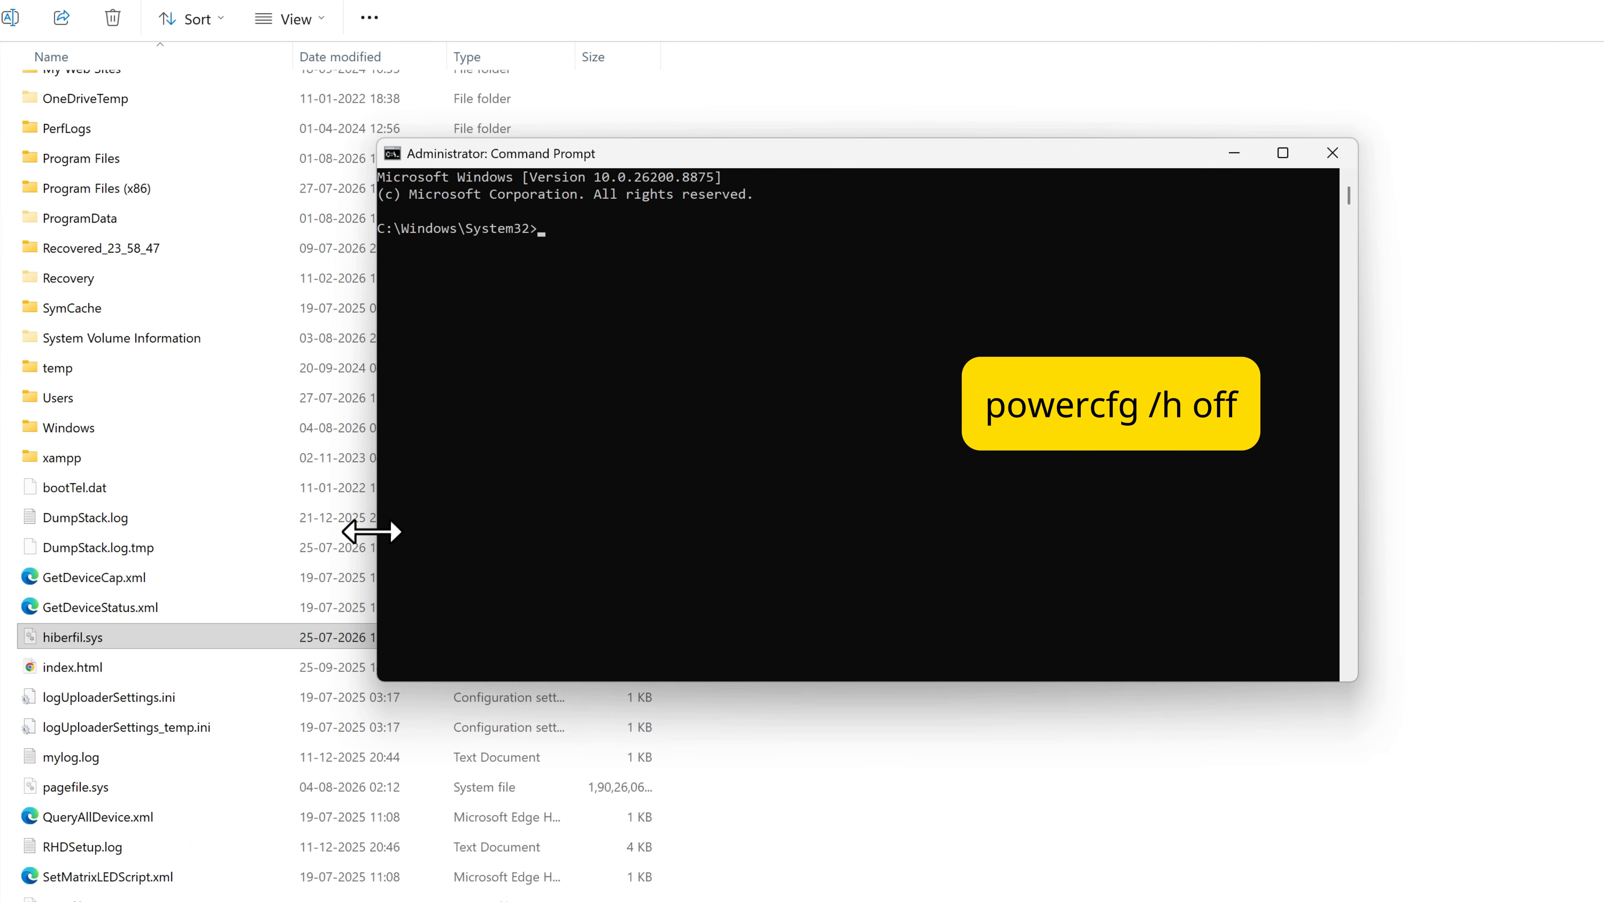
Run powercfg /h off to disable hibernation, then close Command Prompt
text(powercfg /h off)
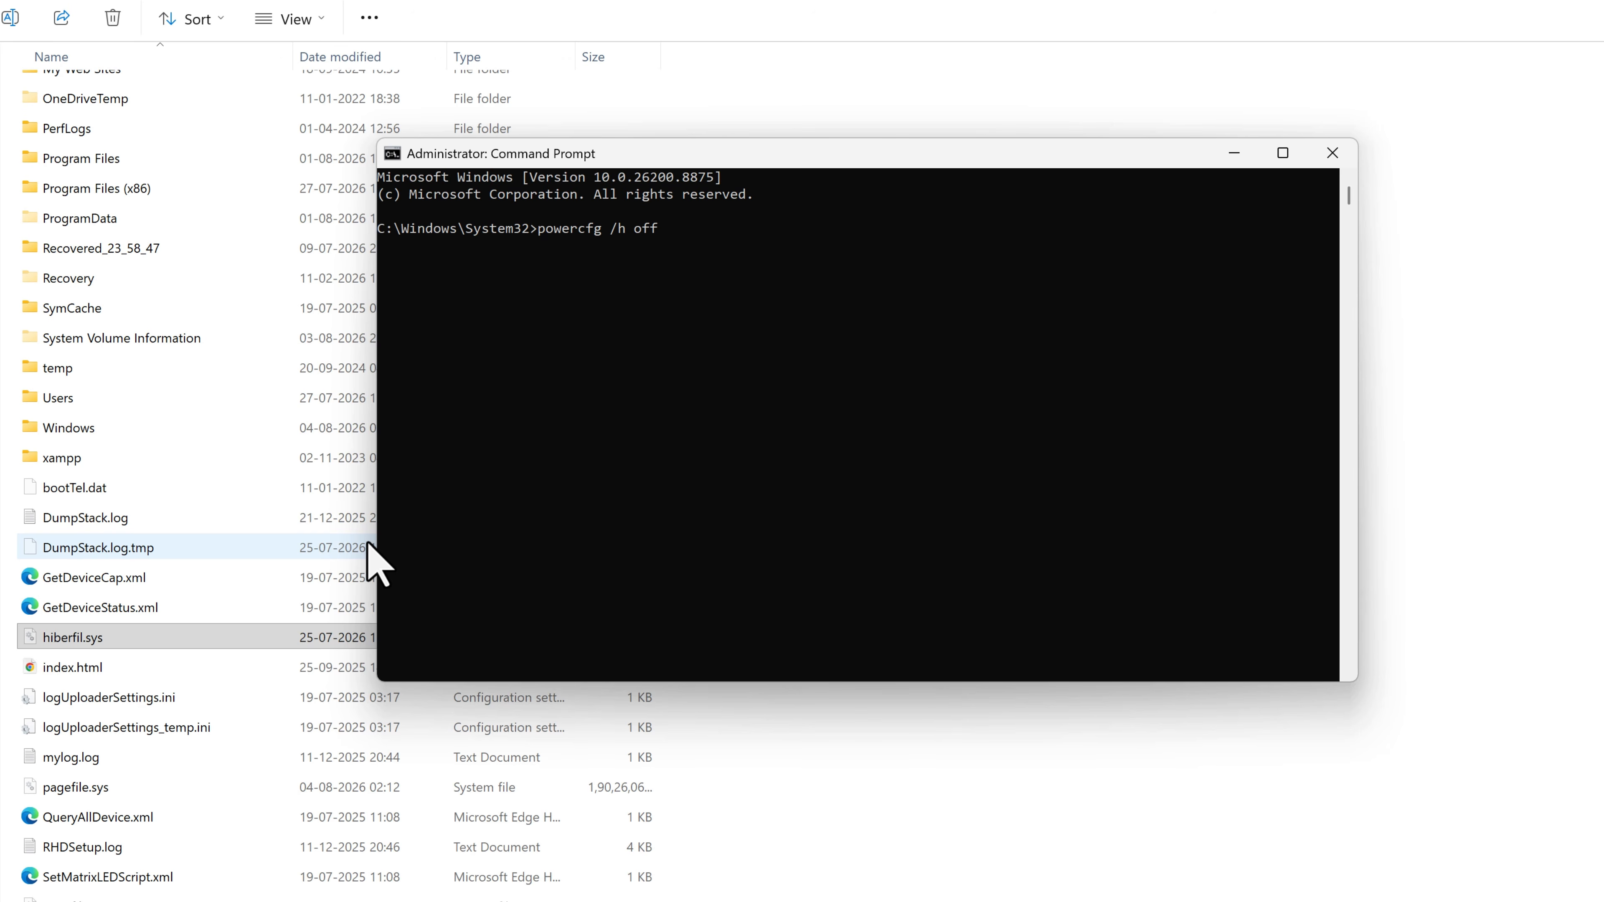
key(Return)
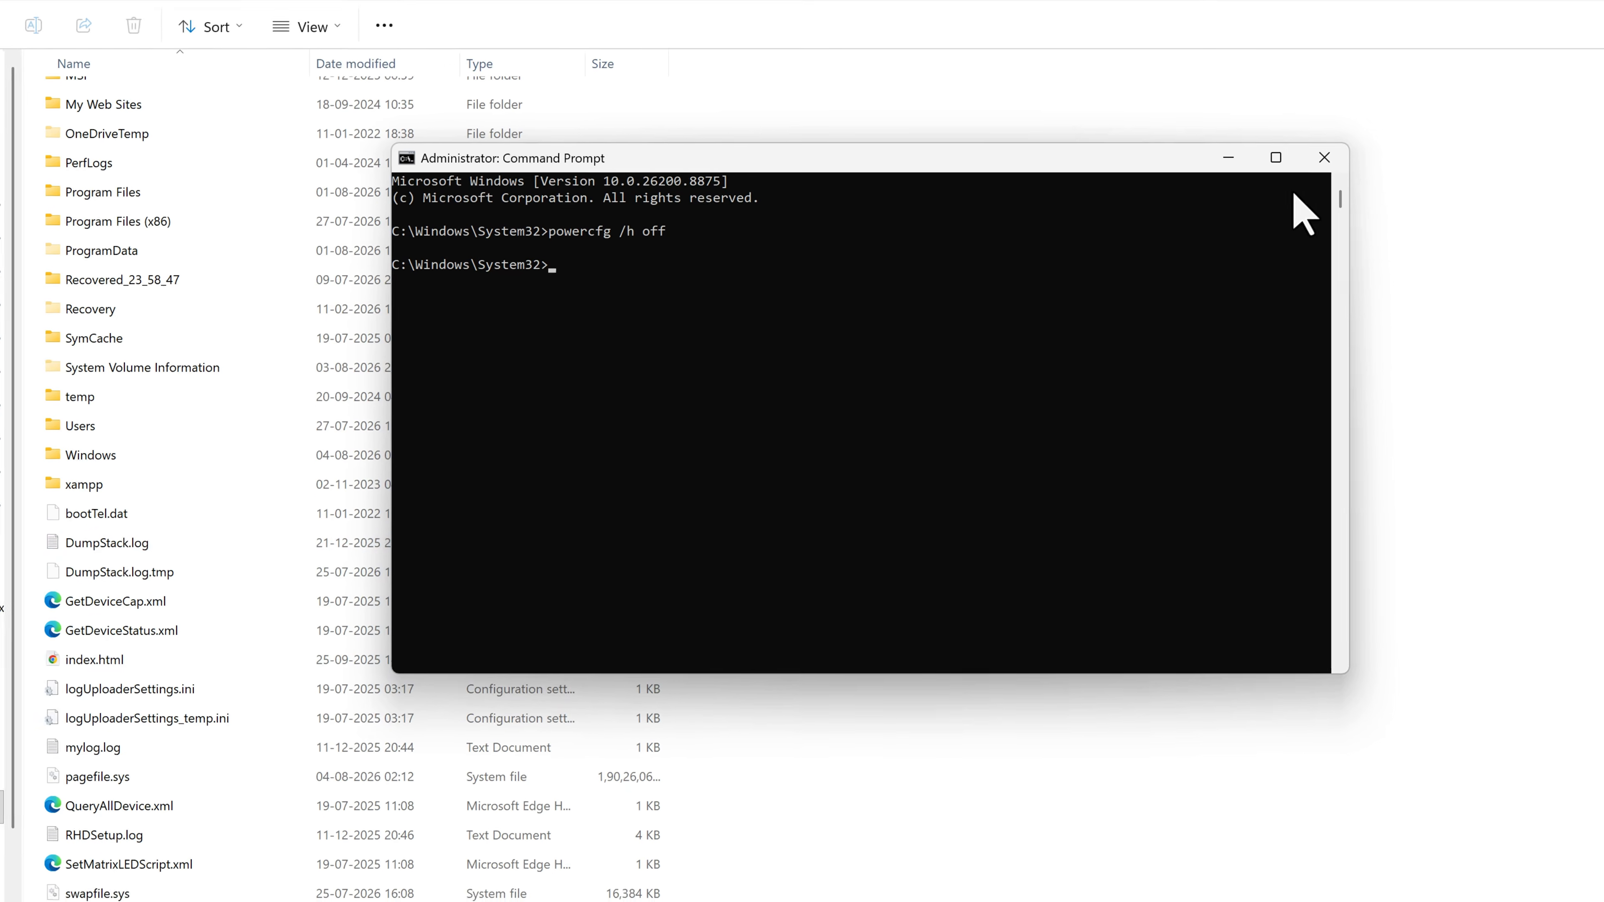
click(1333, 153)
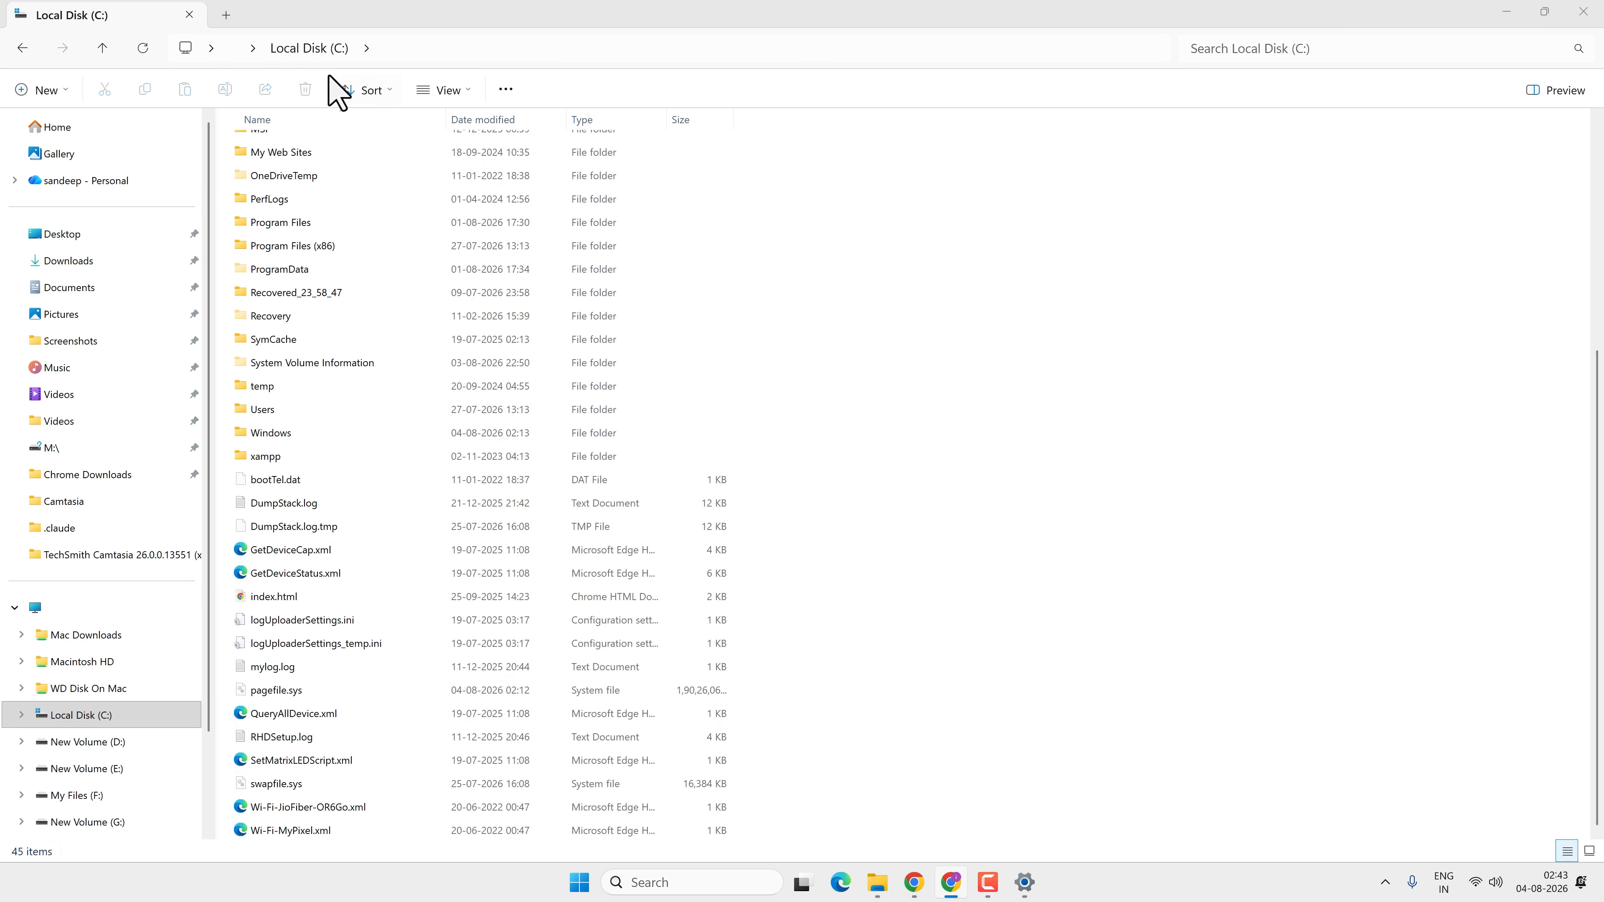
Go to This PC and check the free space on Local Disk (C:)
click(235, 51)
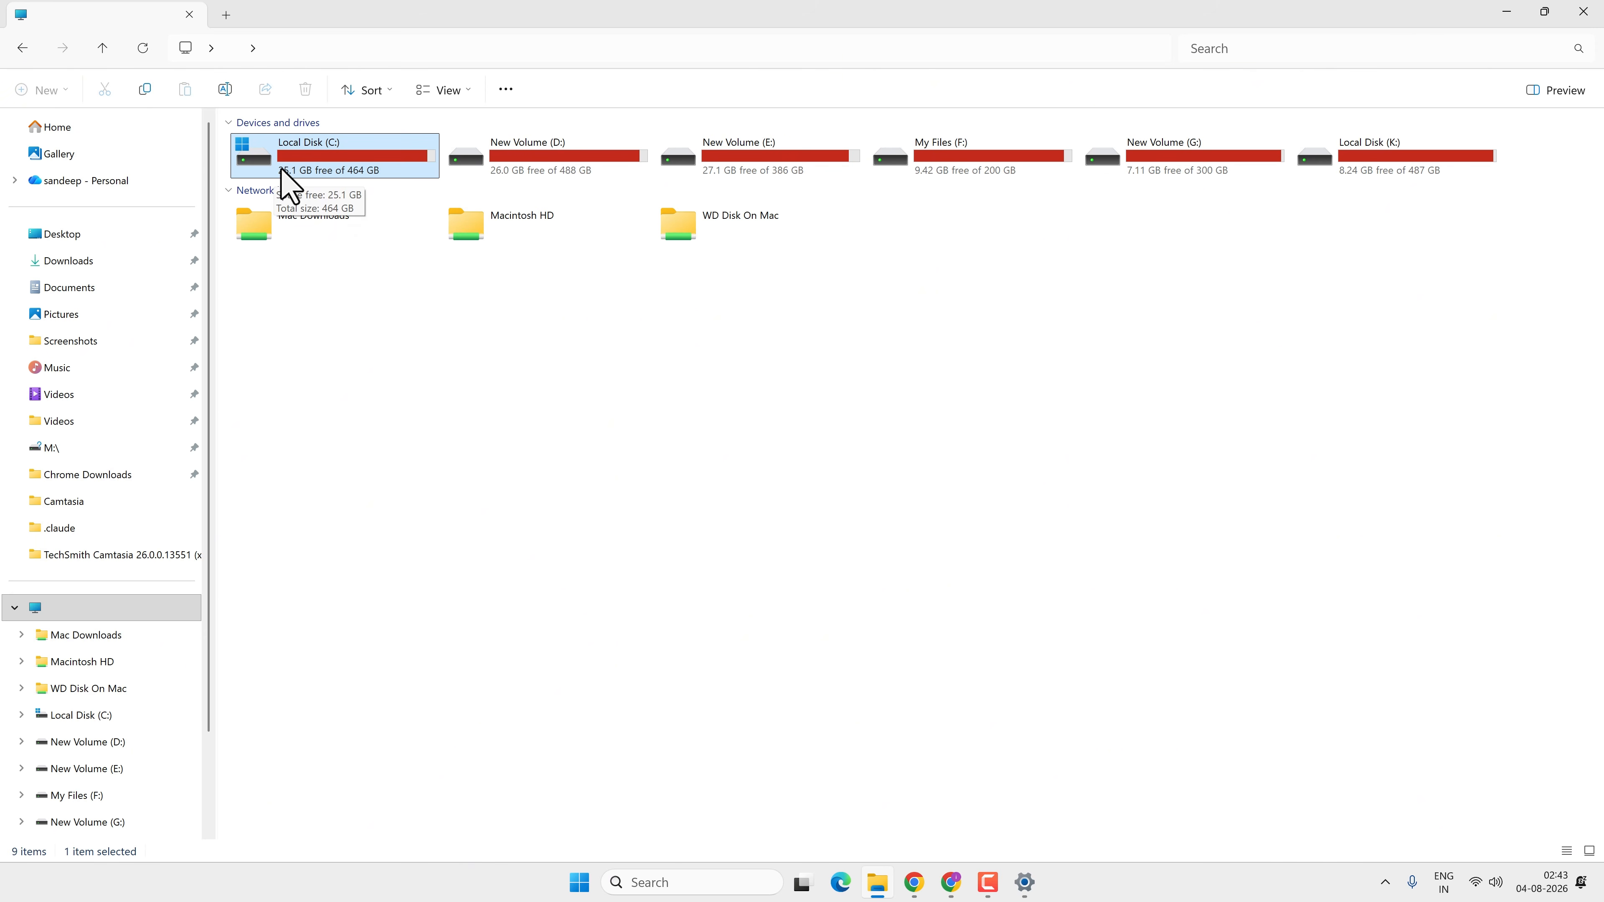
click(388, 334)
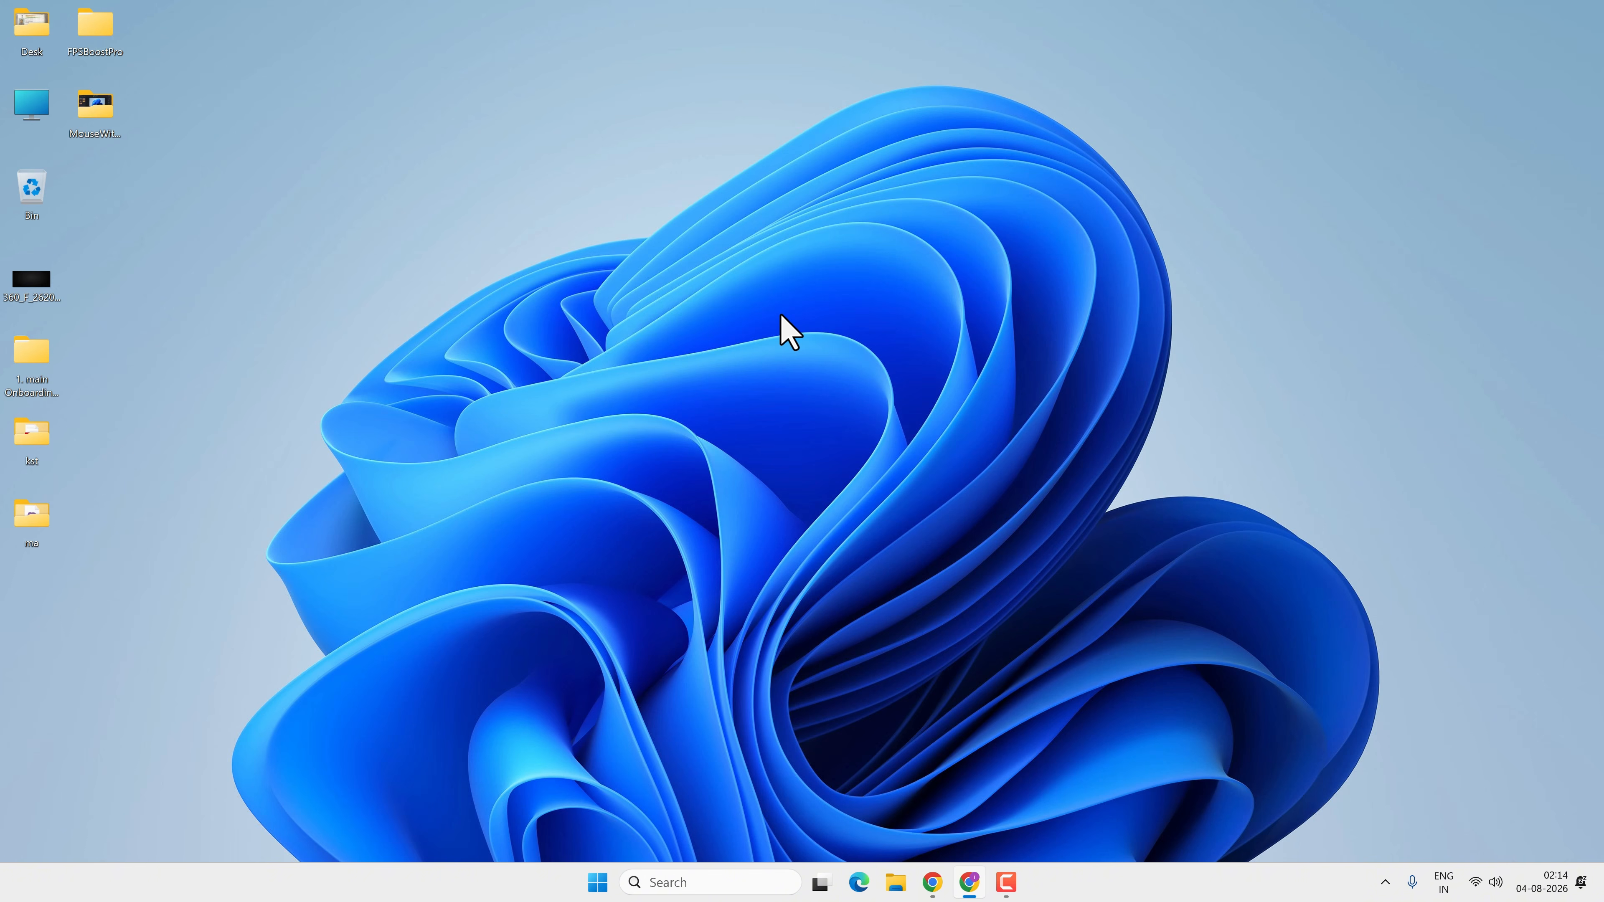
Search for cmd, open Command Prompt, run ipconfig /flushdns to flush the DNS cache, and close the window
click(656, 882)
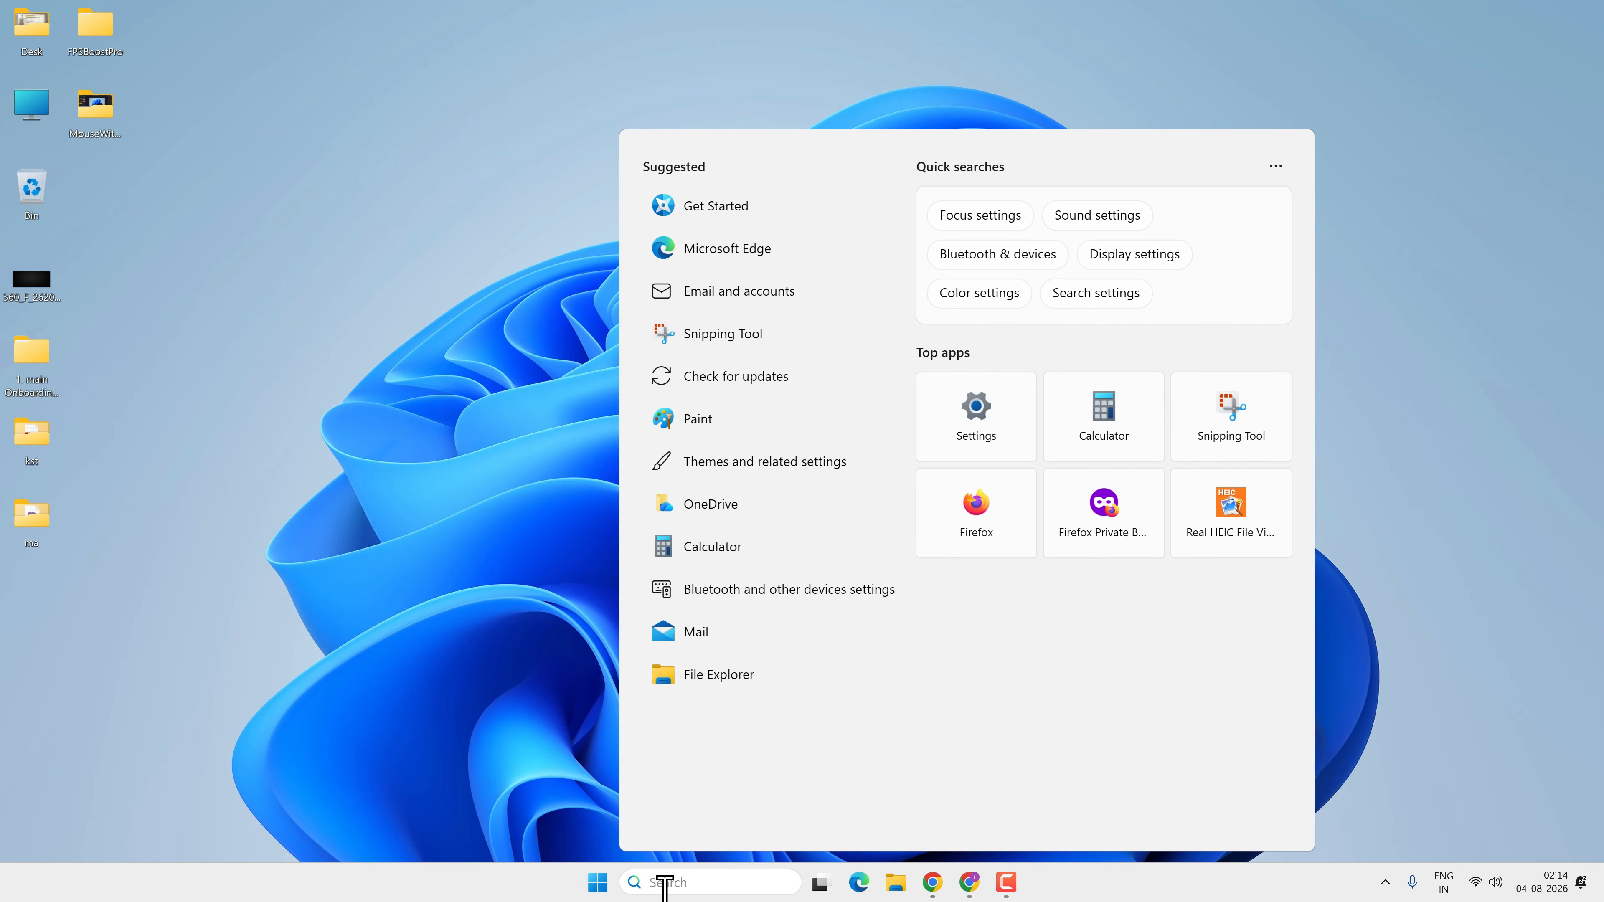
text(cmd)
click(764, 270)
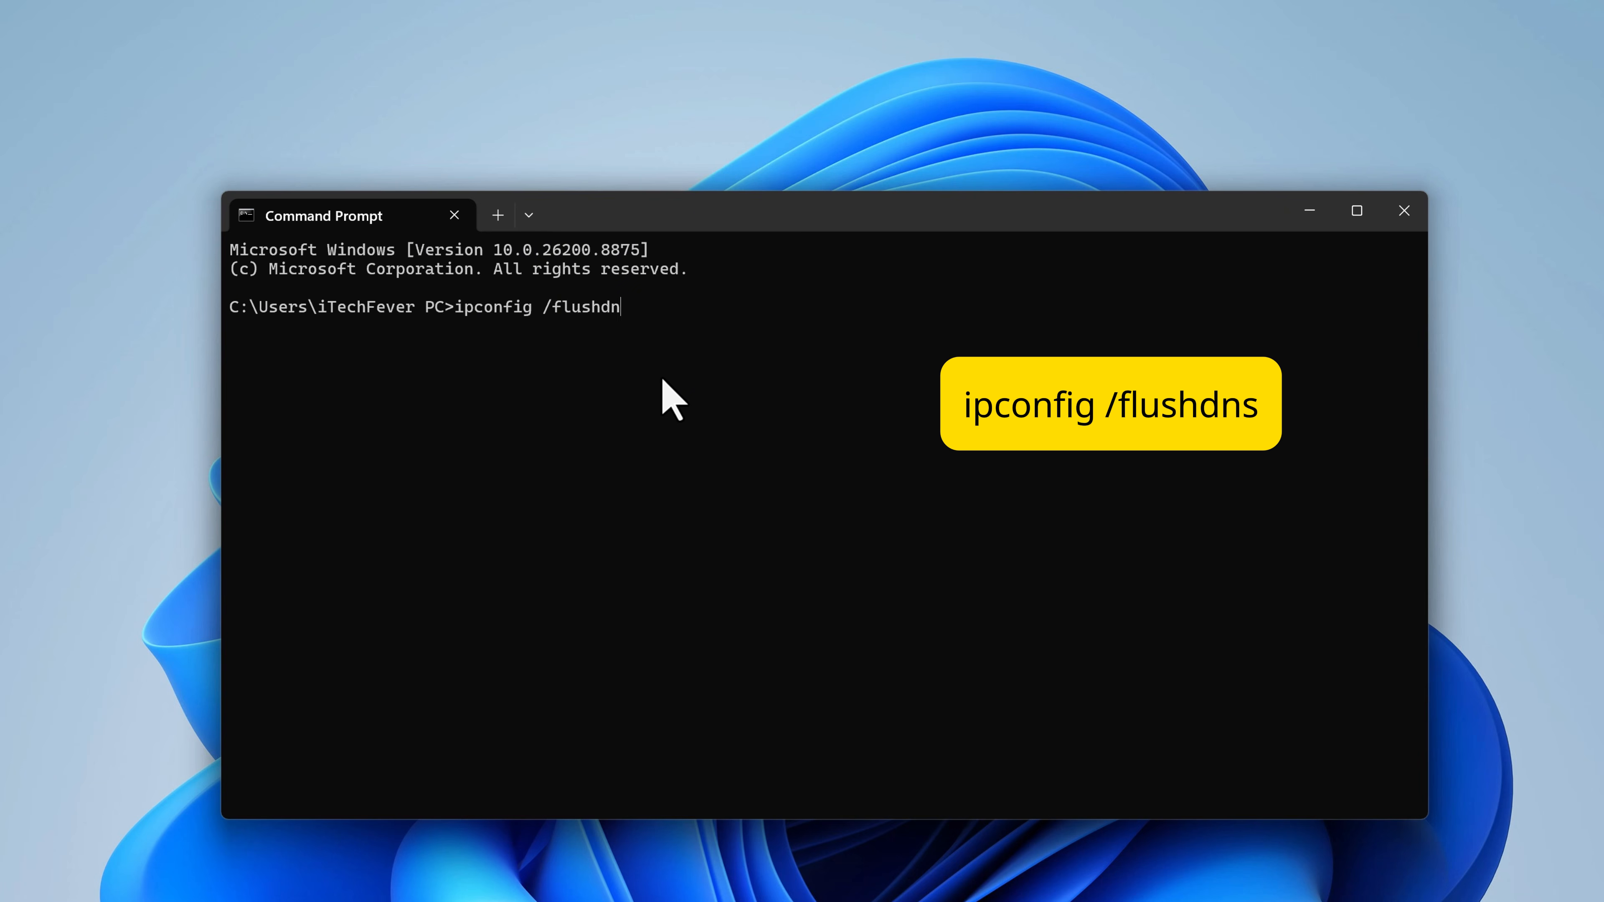
key(Return)
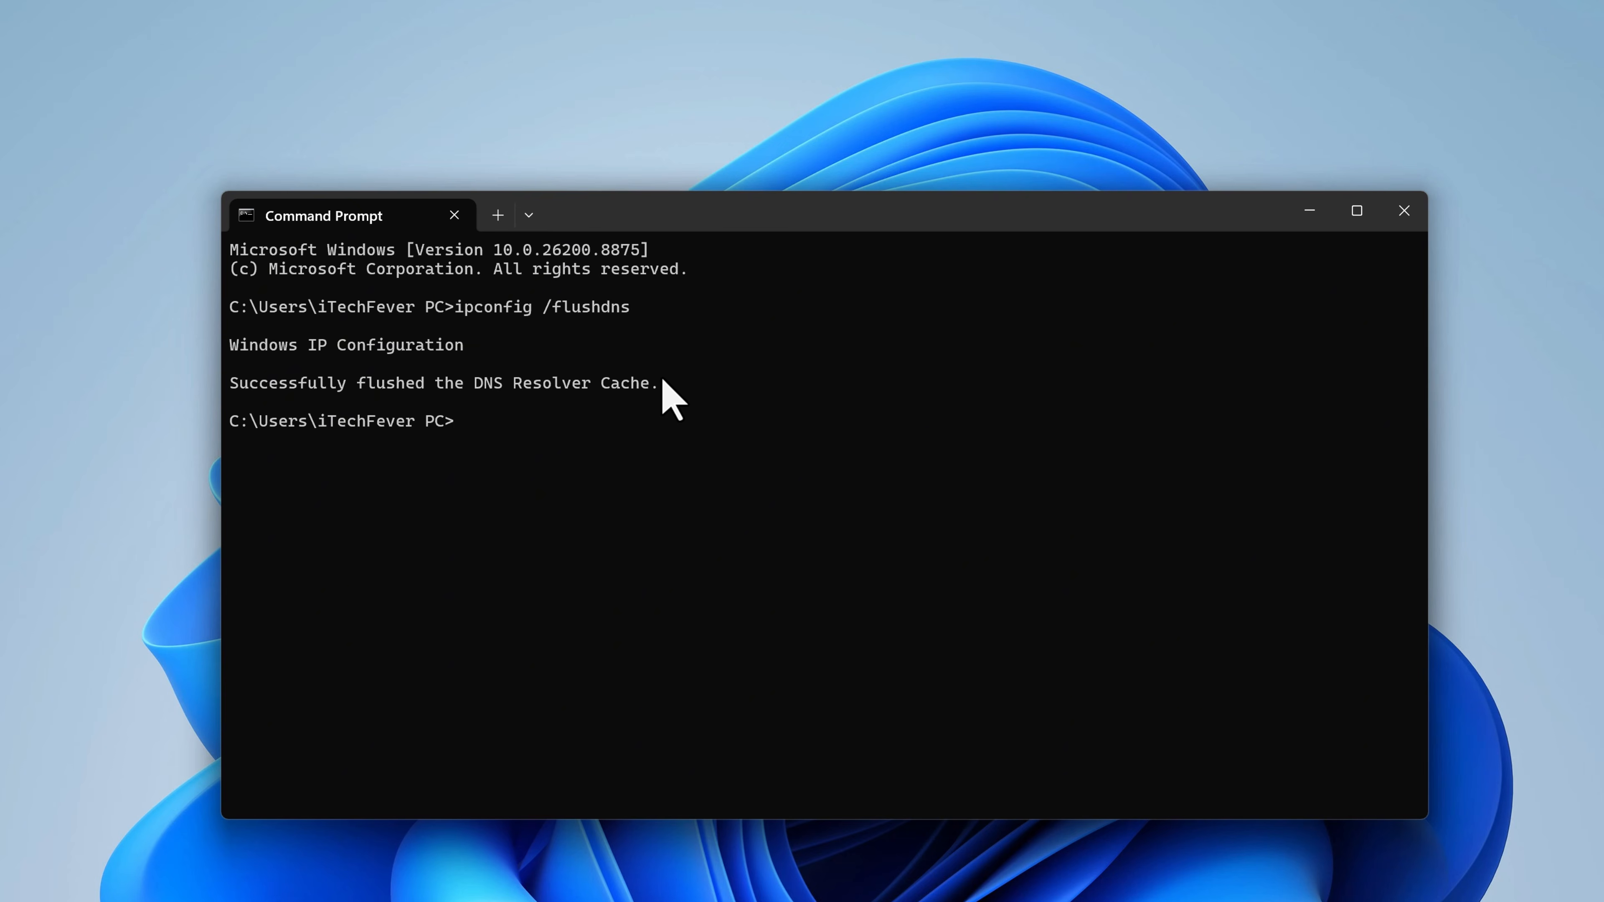
click(1403, 213)
Empty the Recycle Bin from the desktop, then reopen File Explorer to check drive C:'s free space
right_click(44, 189)
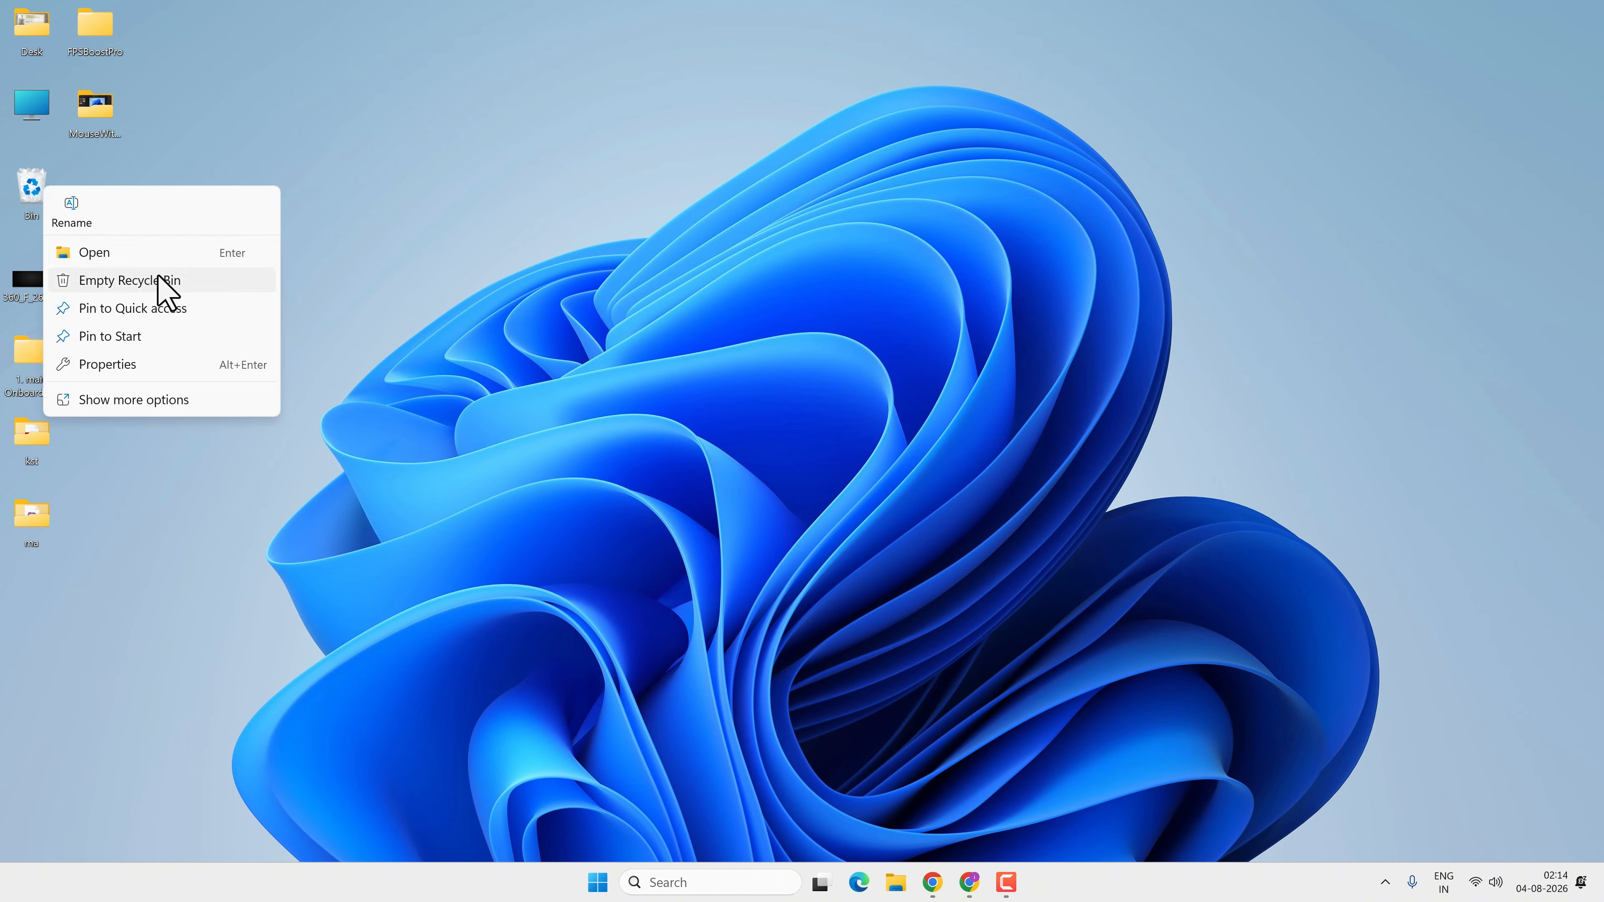
click(160, 279)
click(883, 450)
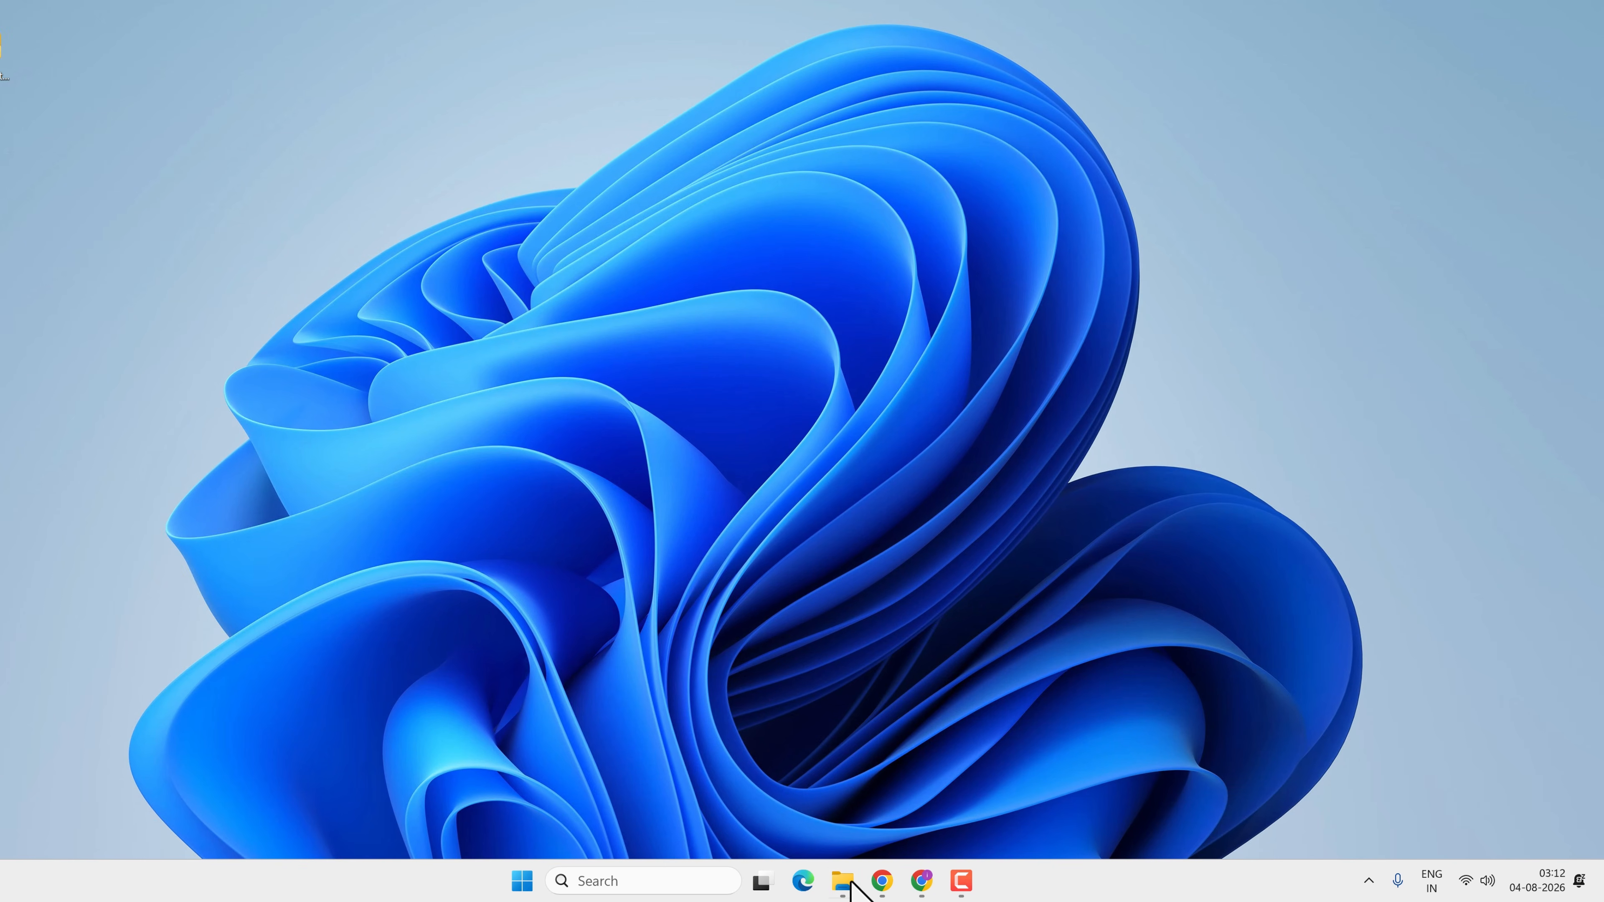
click(844, 881)
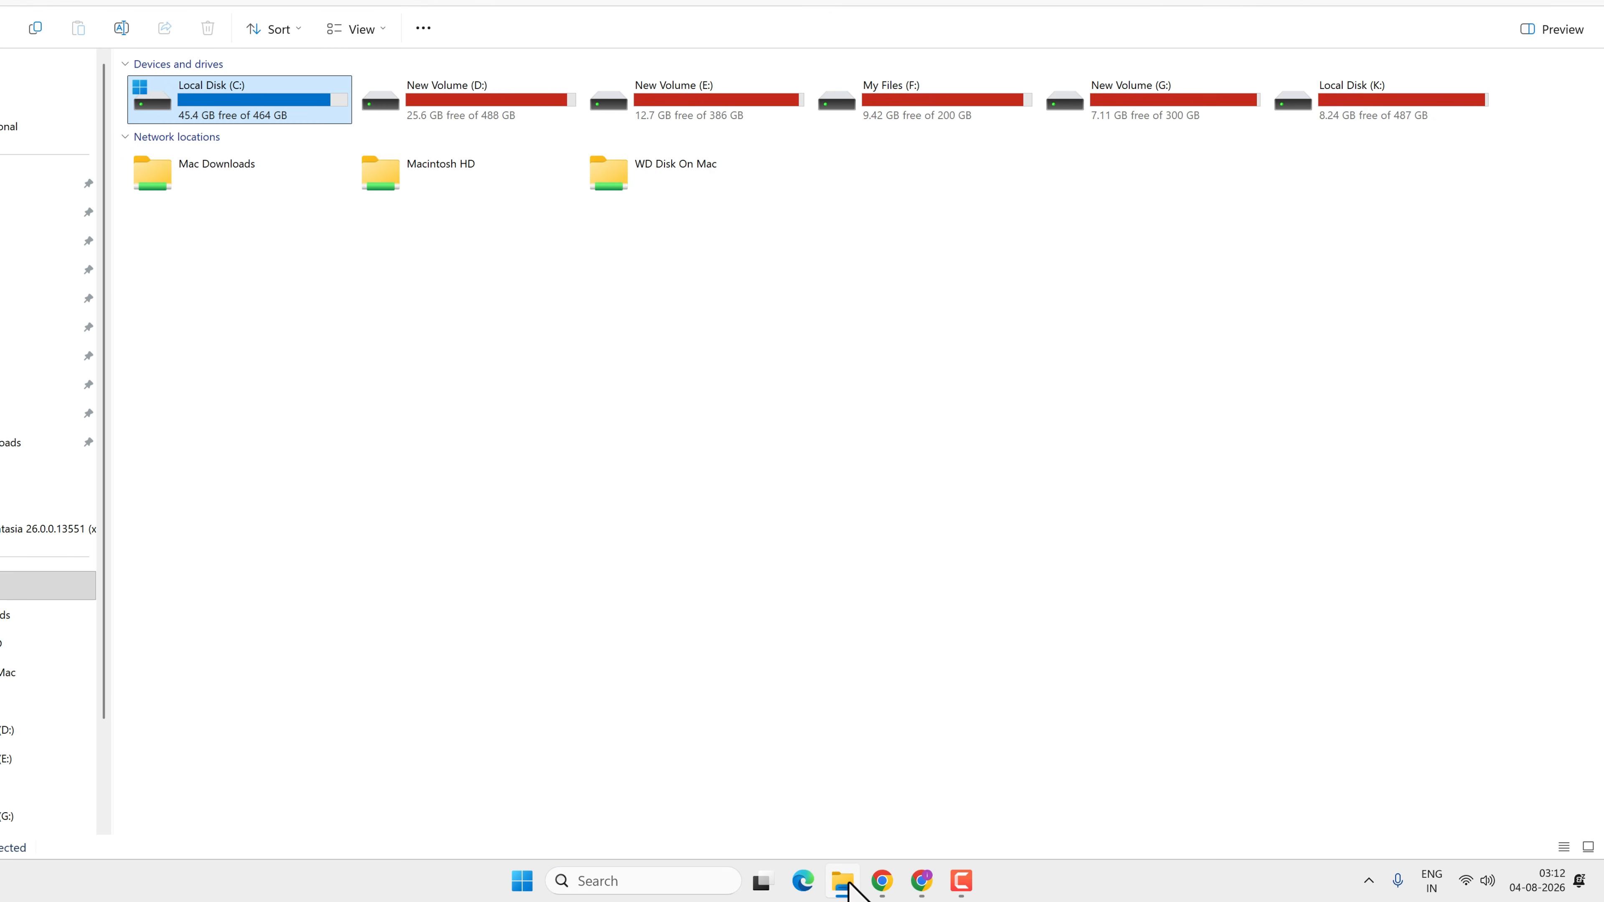